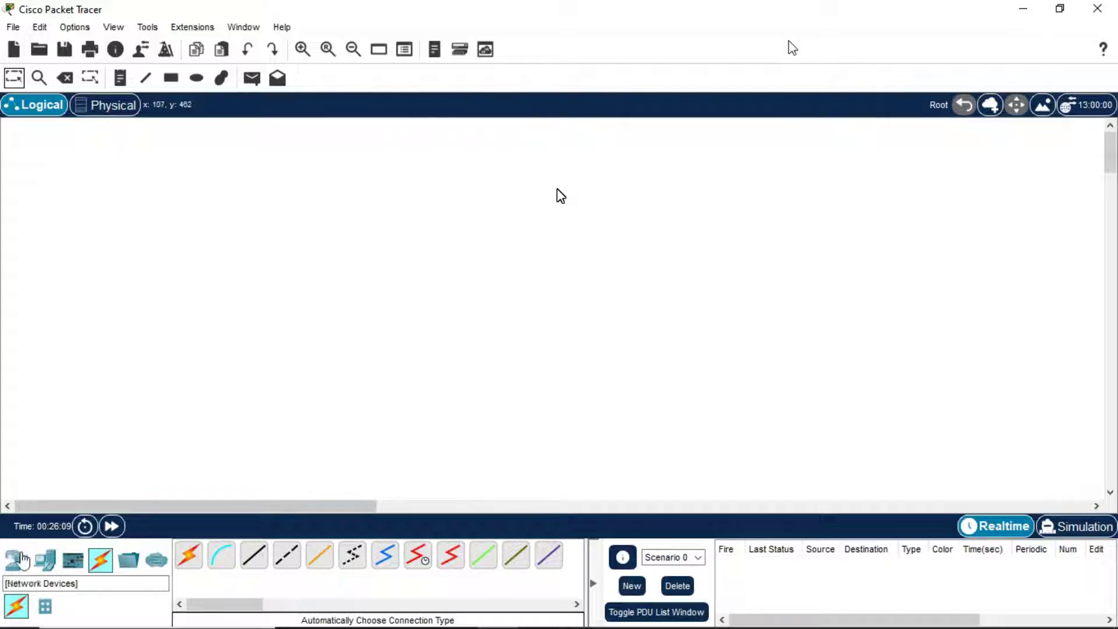
# Place six generic PCs in a row across the lower workspace, grouped as three pairs.
pyautogui.click(47, 560)
pyautogui.moveTo(188, 555); pyautogui.dragTo(133, 398)
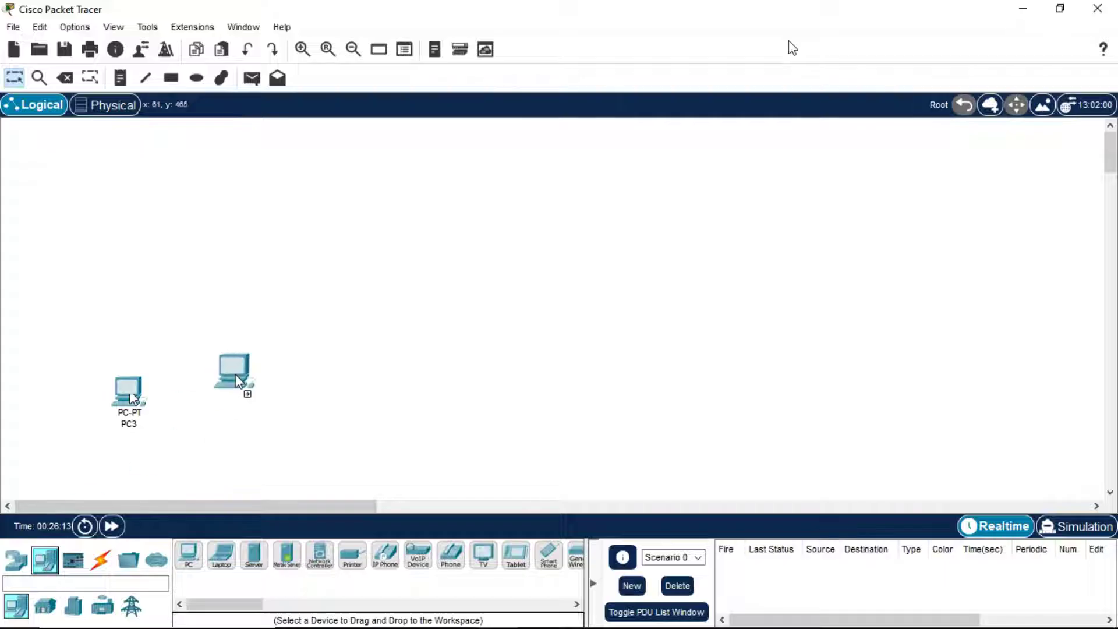
pyautogui.moveTo(254, 397); pyautogui.dragTo(252, 398)
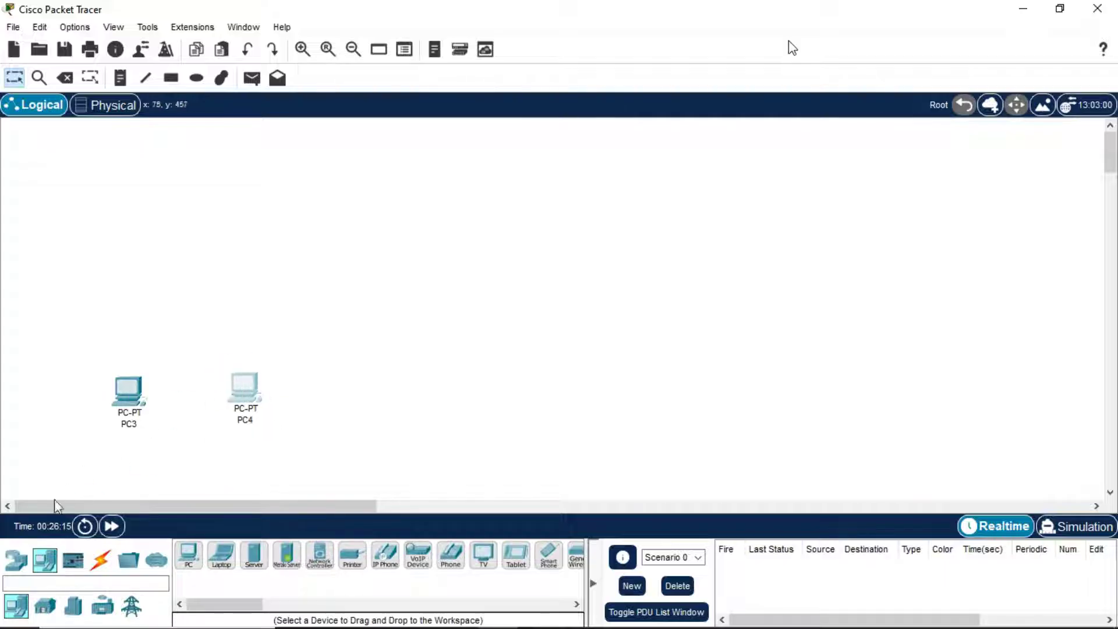
pyautogui.moveTo(188, 555); pyautogui.dragTo(400, 392)
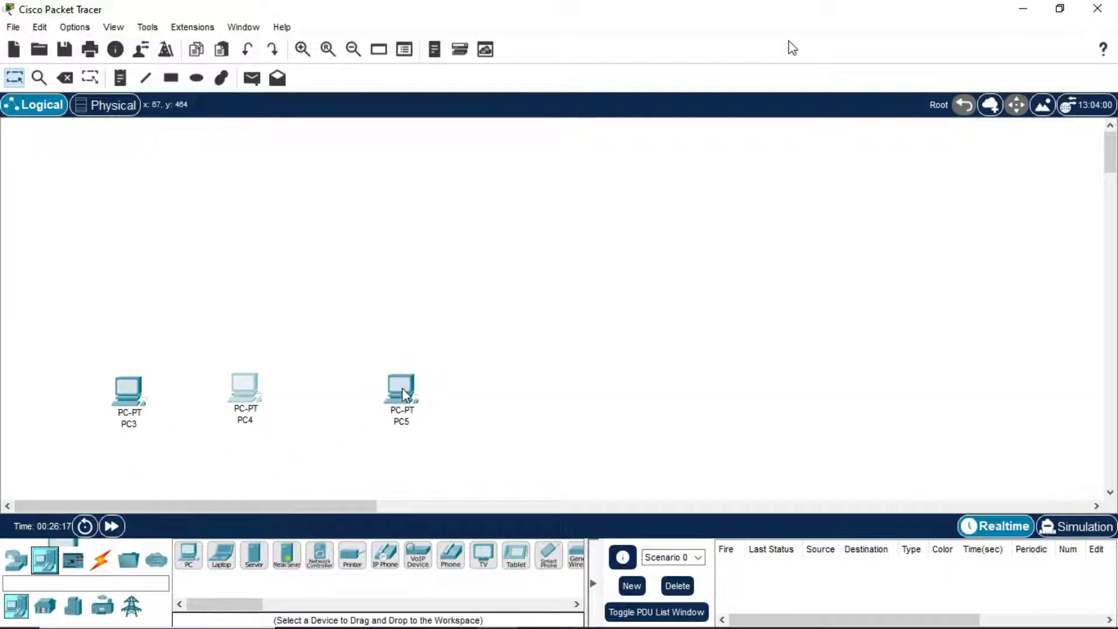
pyautogui.moveTo(188, 555); pyautogui.dragTo(520, 393)
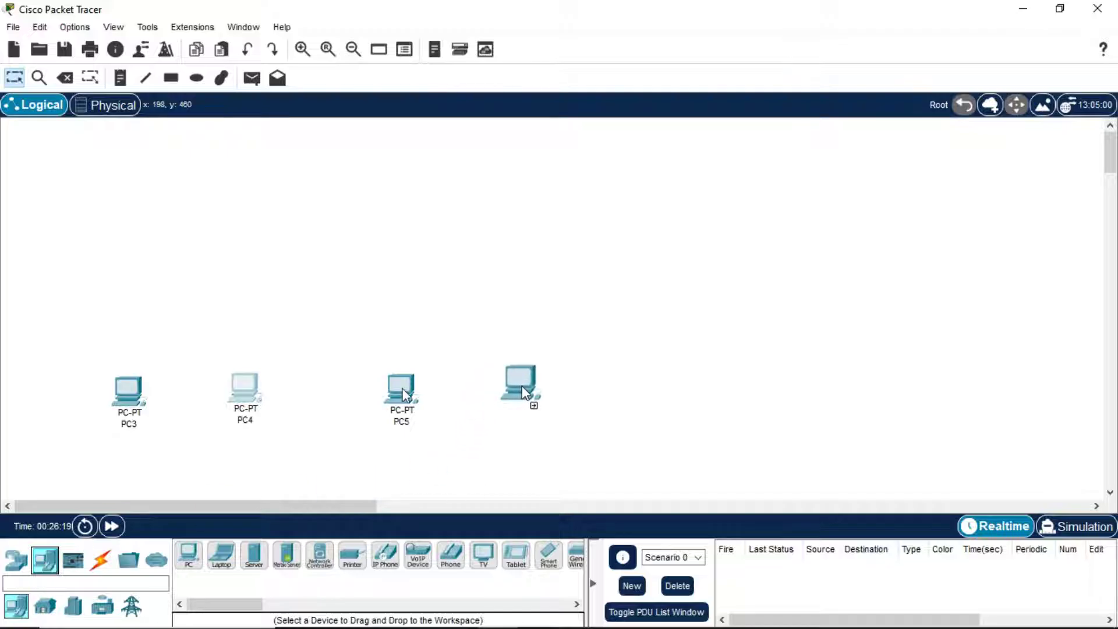
pyautogui.moveTo(188, 554); pyautogui.dragTo(672, 385)
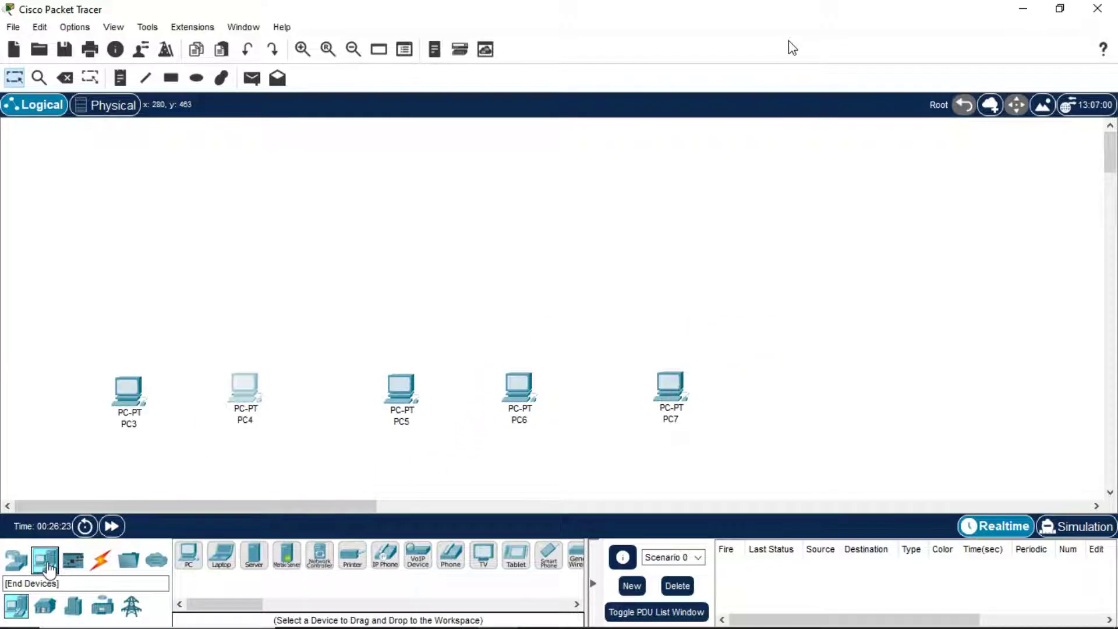
pyautogui.moveTo(188, 554); pyautogui.dragTo(792, 395)
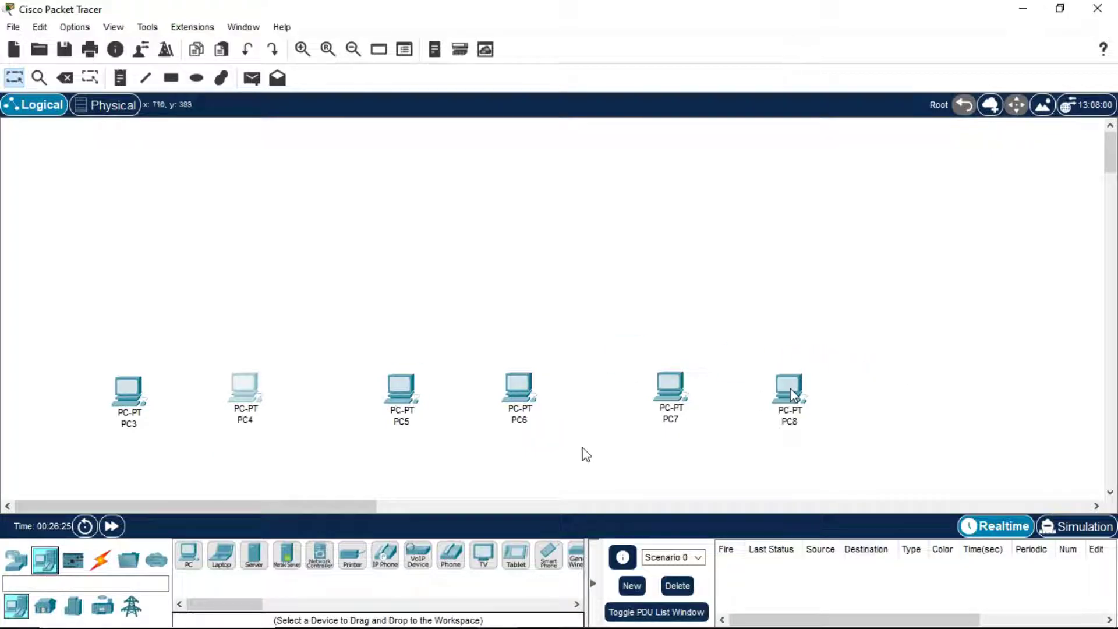
pyautogui.moveTo(331, 504); pyautogui.dragTo(290, 516)
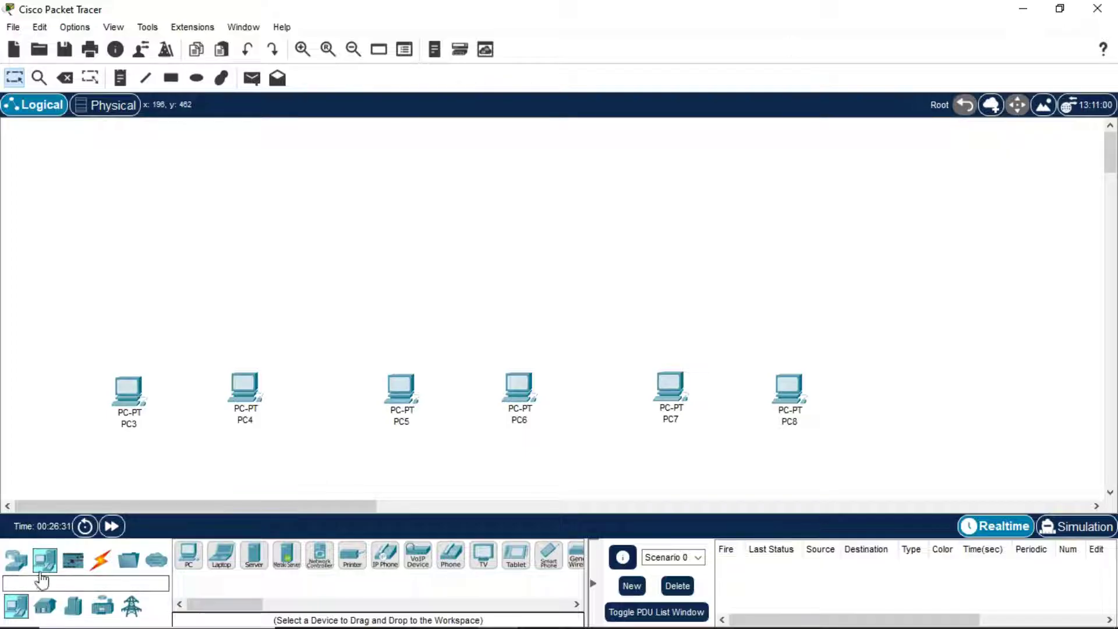
# Place three 2960 switches in the workspace, one above each pair of PCs.
pyautogui.click(16, 559)
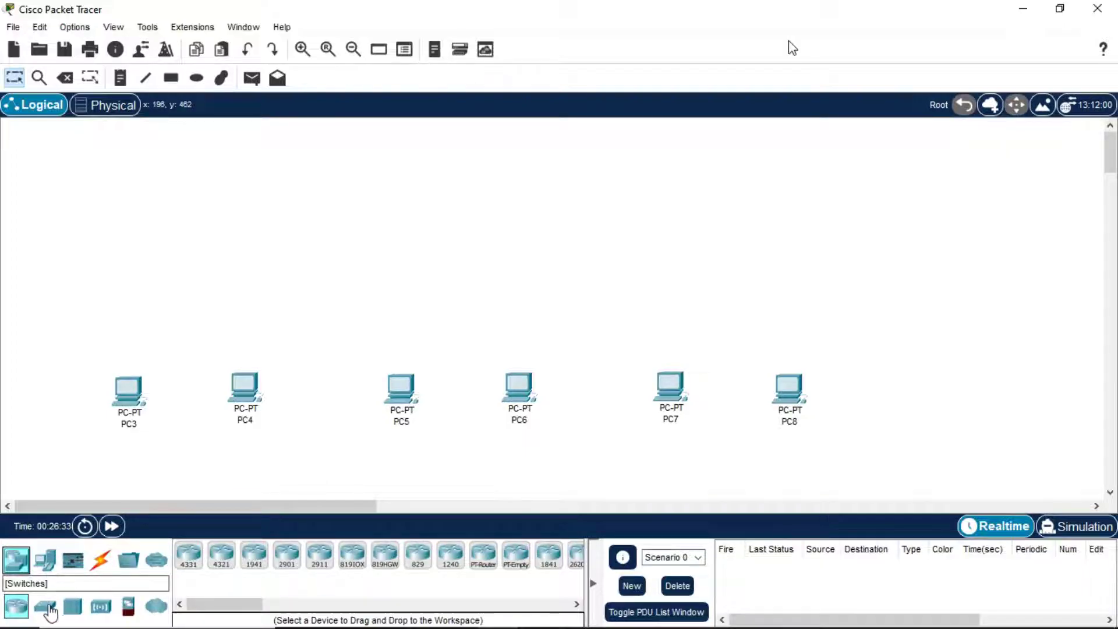
pyautogui.click(49, 611)
pyautogui.moveTo(189, 553); pyautogui.dragTo(187, 288)
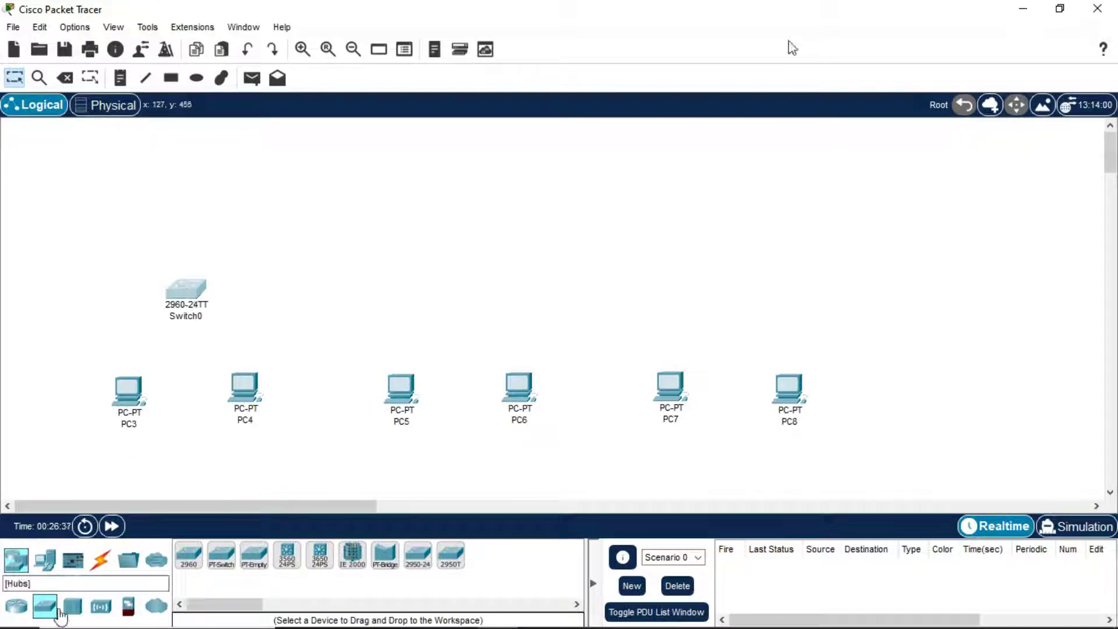
pyautogui.moveTo(189, 554); pyautogui.dragTo(467, 284)
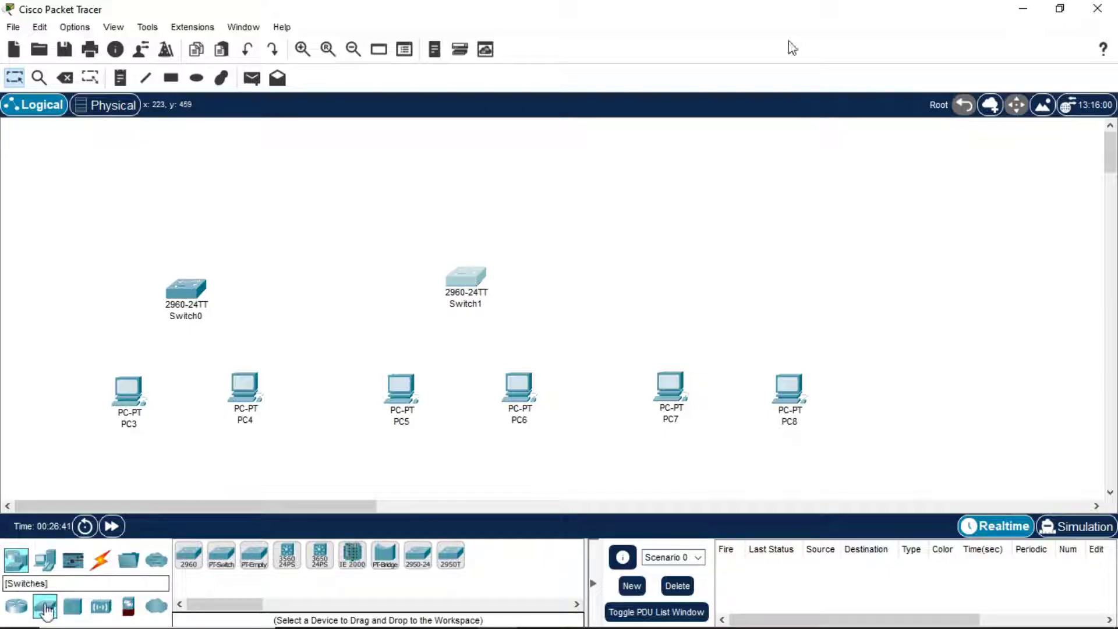
pyautogui.moveTo(188, 555); pyautogui.dragTo(732, 280)
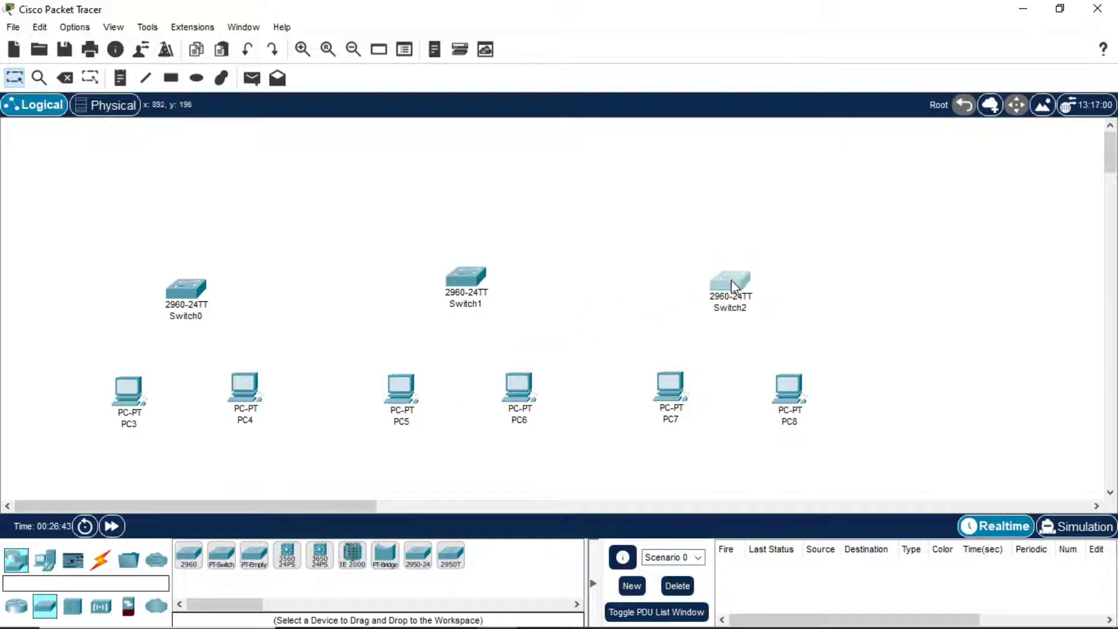
# Connect PC3's FastEthernet0 to Switch0's FastEthernet0/1 with a copper straight-through cable.
pyautogui.click(100, 560)
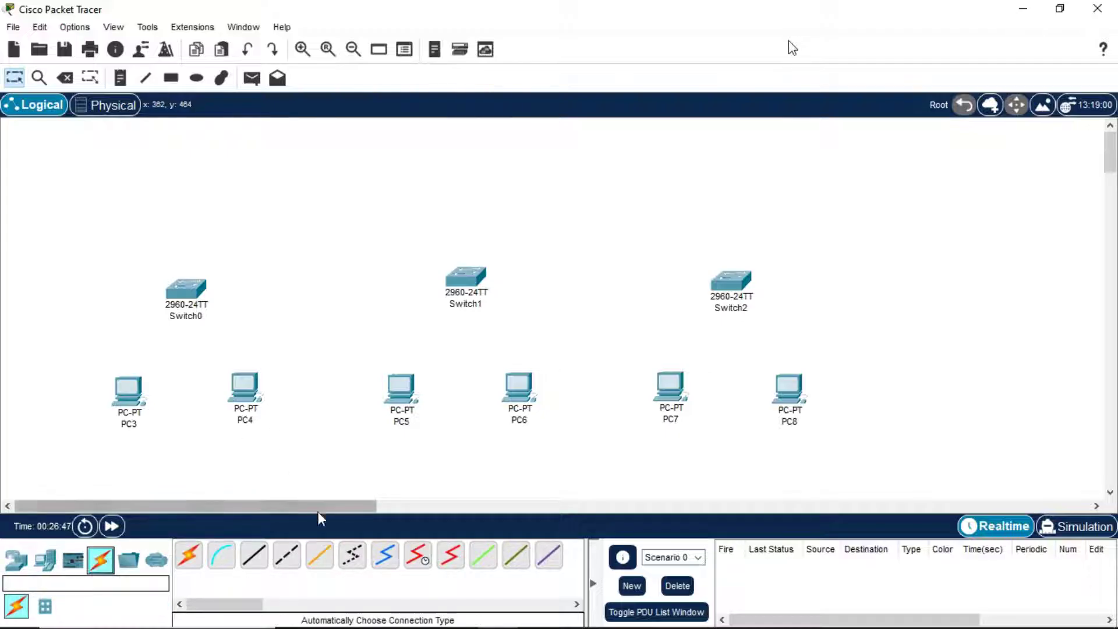
pyautogui.click(259, 560)
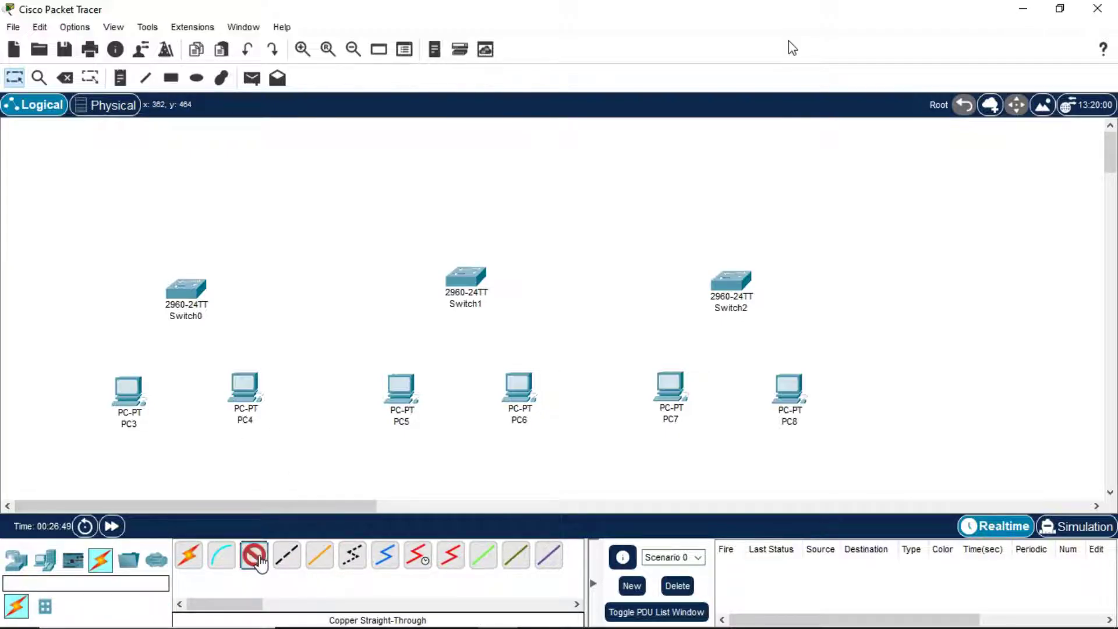
pyautogui.click(124, 390)
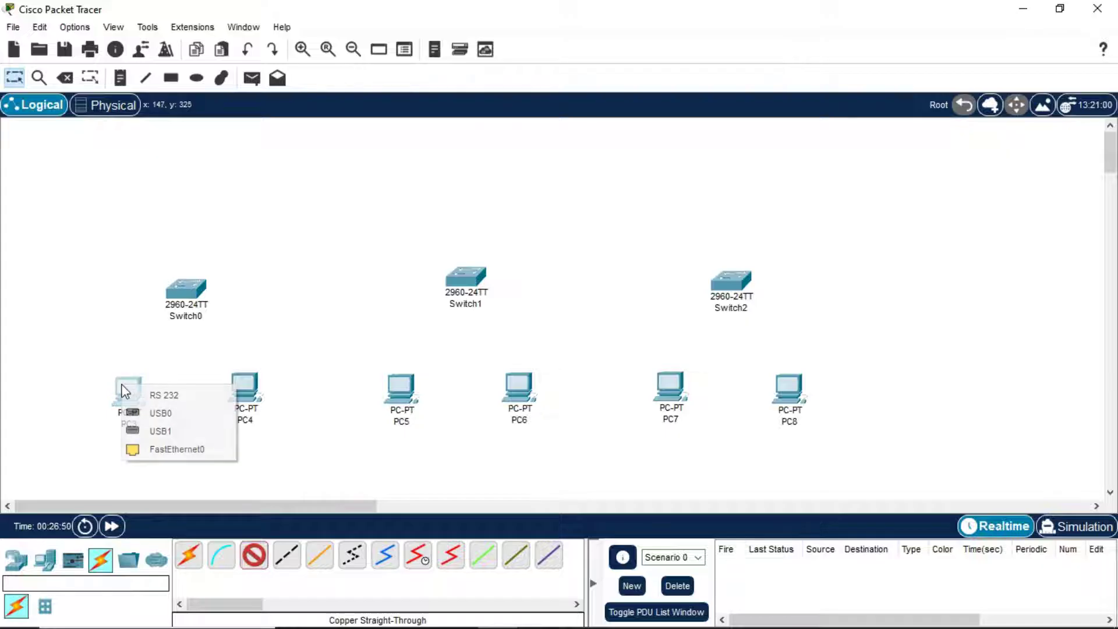
pyautogui.click(157, 450)
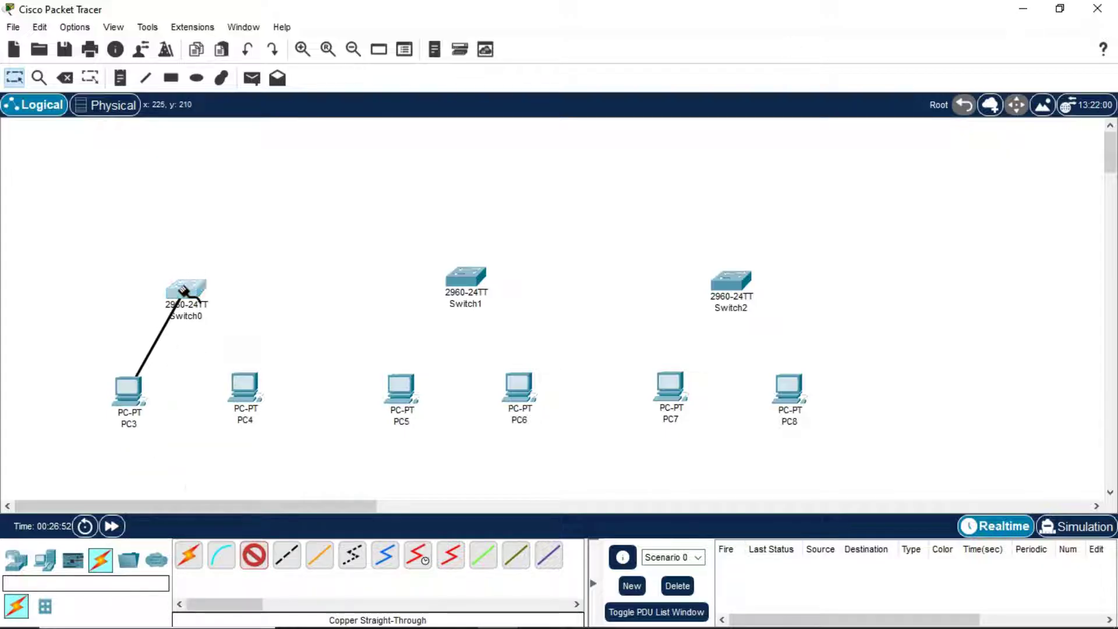
pyautogui.click(183, 289)
pyautogui.click(266, 35)
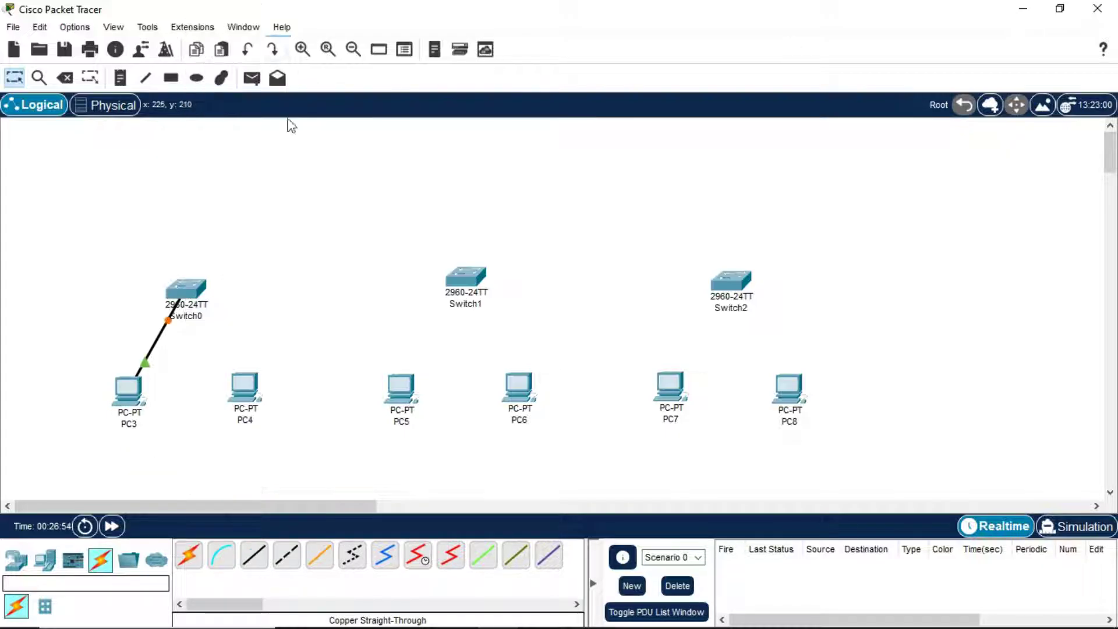
# Connect PC4's FastEthernet0 to Switch0's FastEthernet0/2 with a copper straight-through cable.
pyautogui.click(256, 556)
pyautogui.click(245, 387)
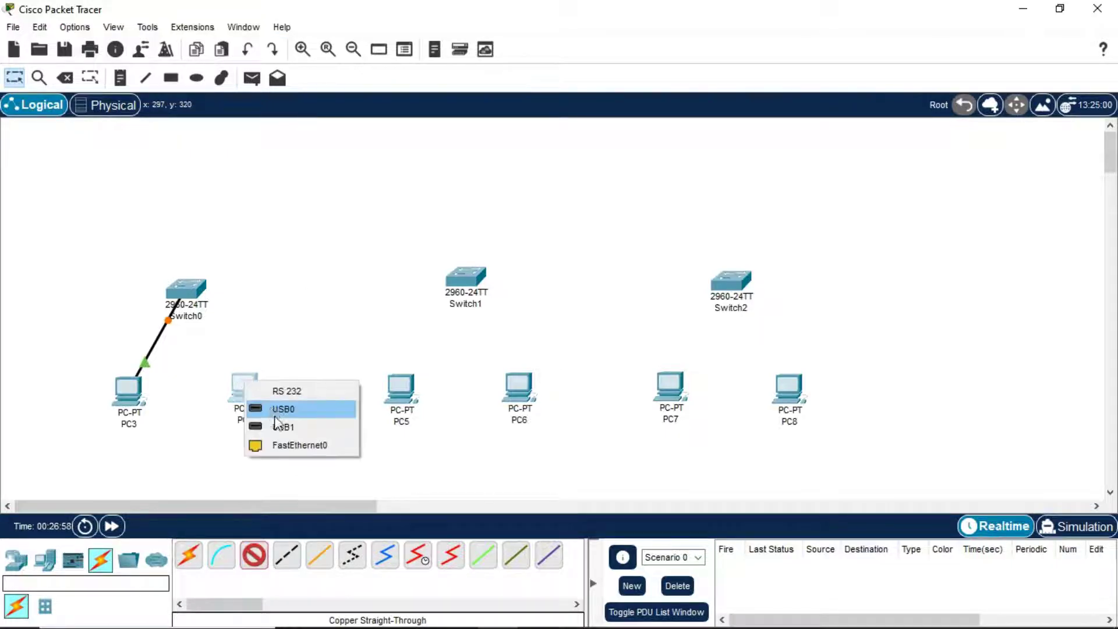
pyautogui.click(291, 445)
pyautogui.click(184, 291)
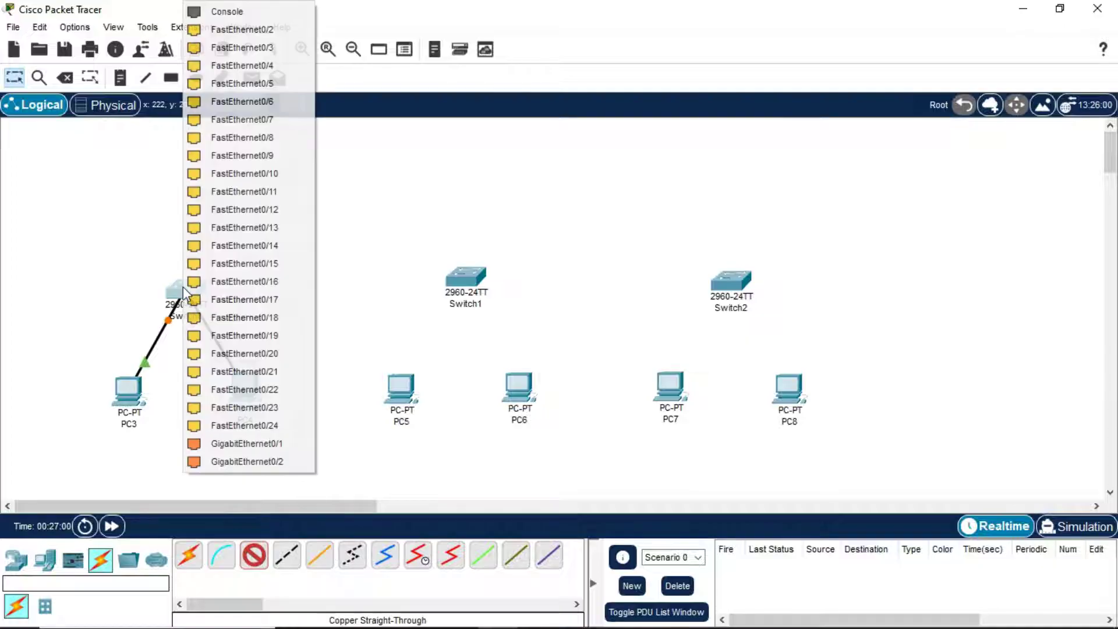
pyautogui.click(268, 29)
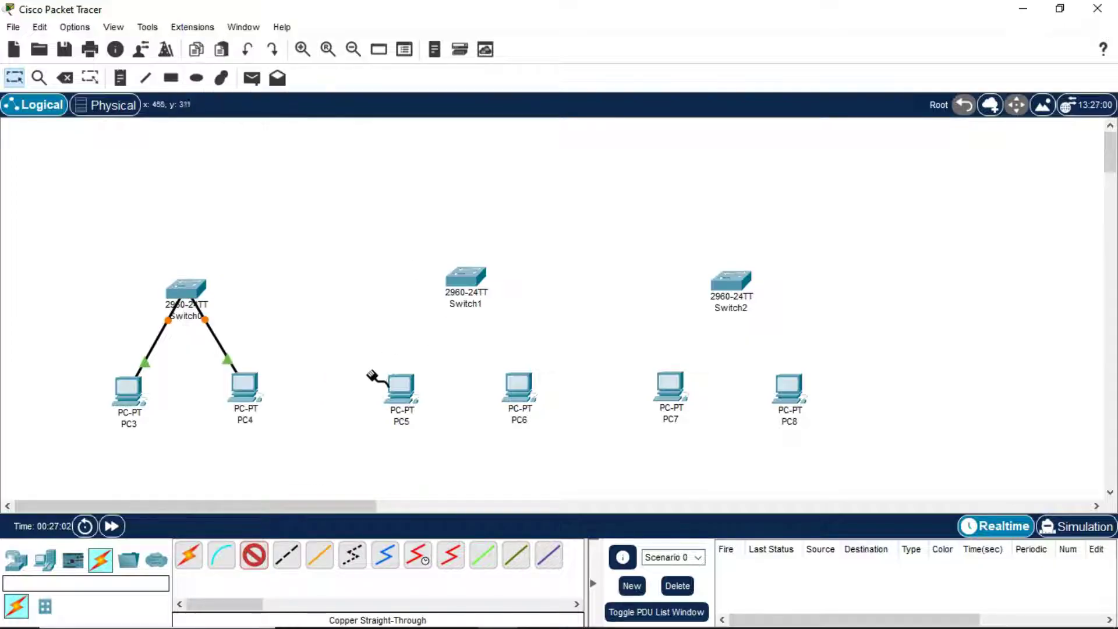
# Cable PC5 and PC6 from their FastEthernet0 ports to Switch1's FastEthernet0/1 and FastEthernet0/2 with copper straight-through.
pyautogui.click(401, 387)
pyautogui.click(424, 451)
pyautogui.click(466, 278)
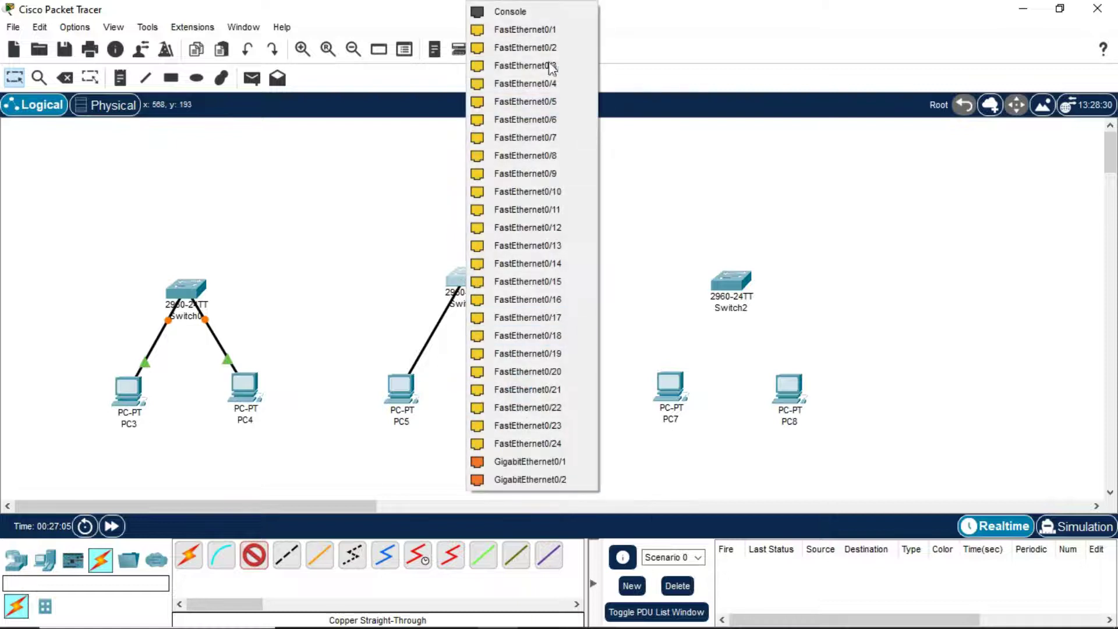
pyautogui.click(536, 35)
pyautogui.click(517, 385)
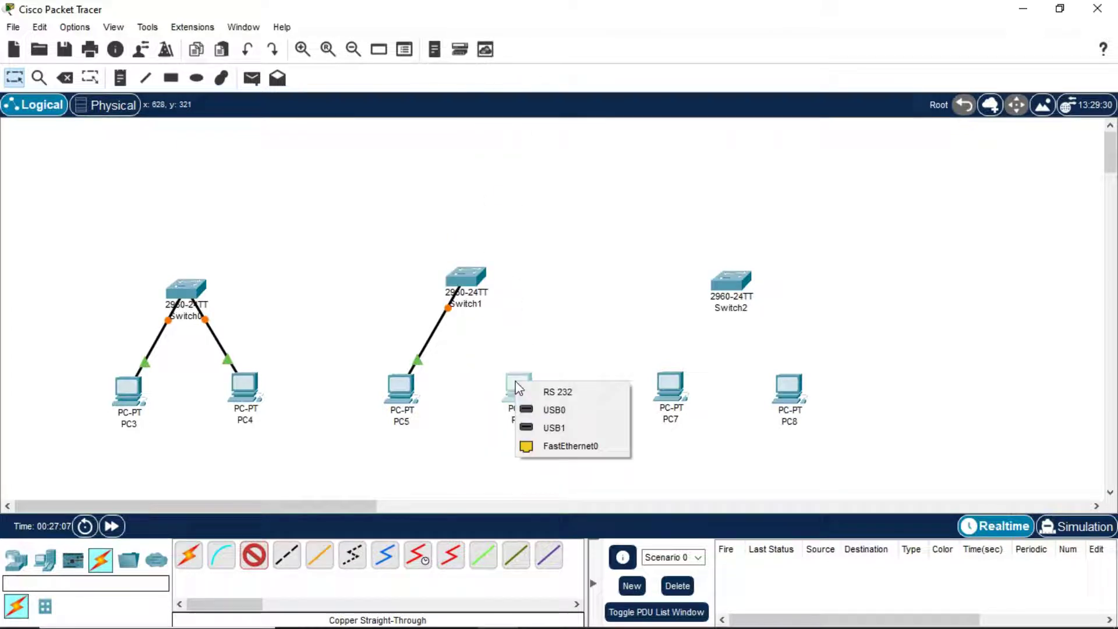
pyautogui.click(547, 446)
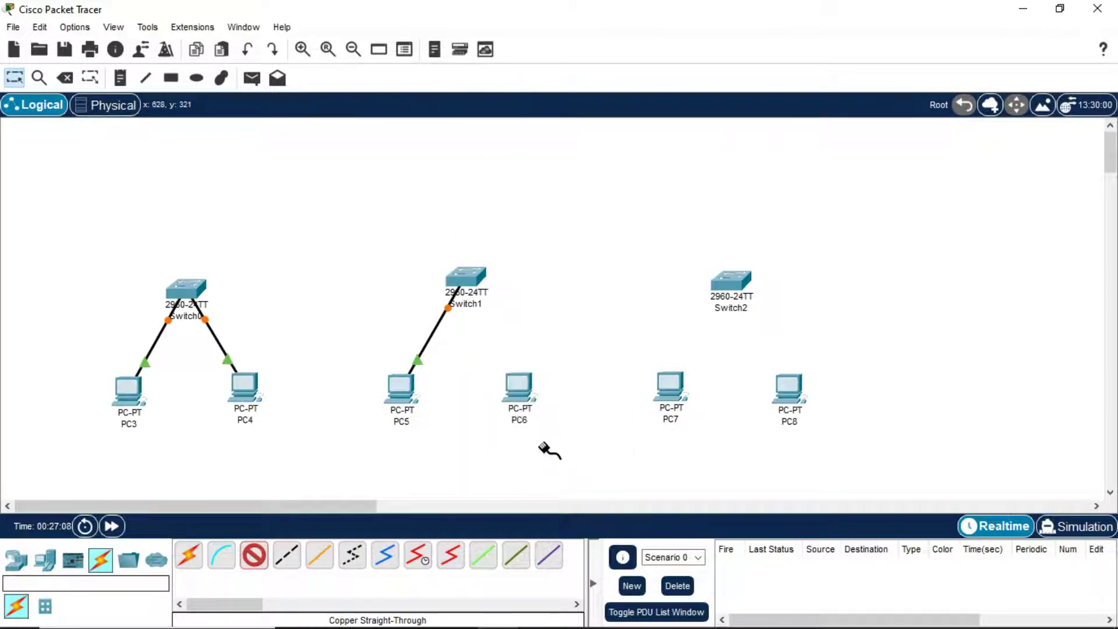
pyautogui.click(464, 271)
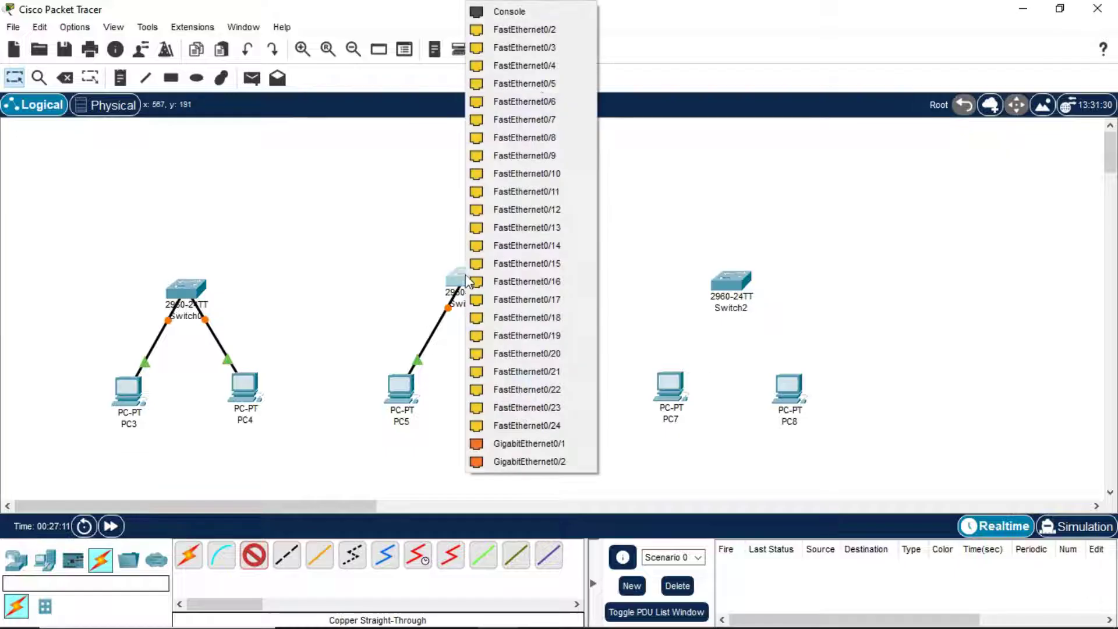
pyautogui.click(532, 29)
# Cable PC7 and PC8 from their FastEthernet0 ports to Switch2's FastEthernet0/1 and FastEthernet0/2 with copper straight-through.
pyautogui.click(668, 379)
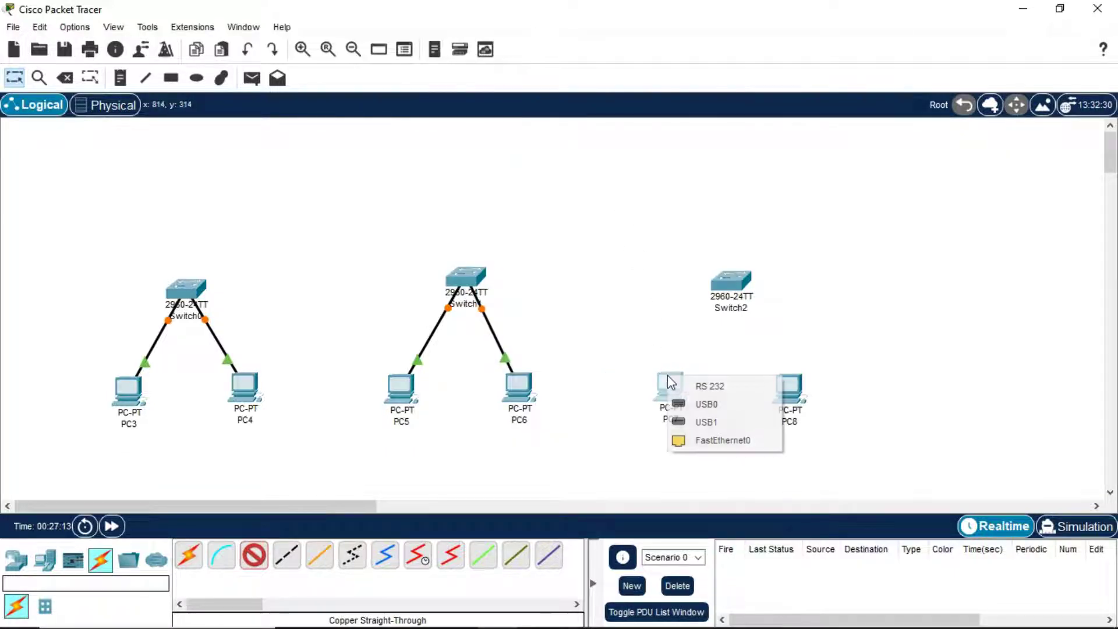
pyautogui.click(709, 448)
pyautogui.click(733, 275)
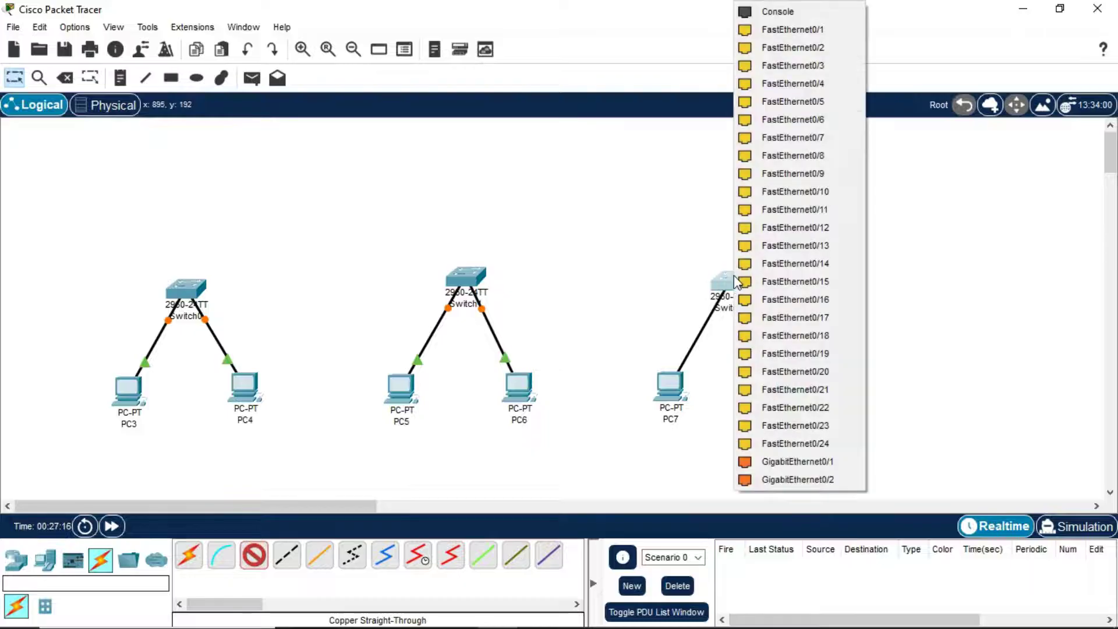
pyautogui.click(784, 35)
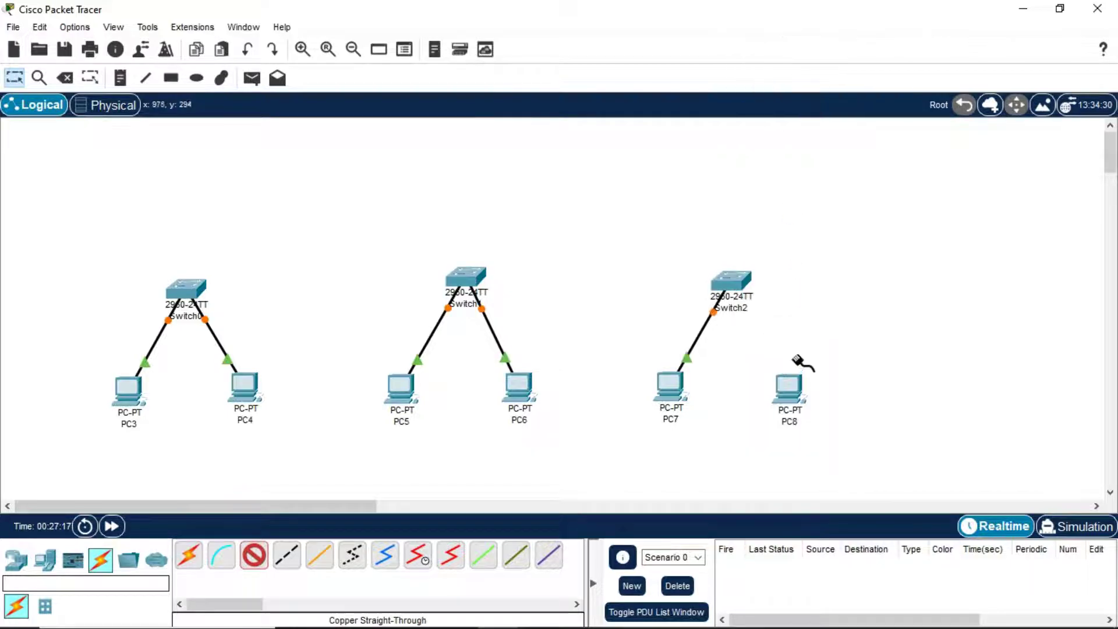
pyautogui.click(789, 389)
pyautogui.click(850, 460)
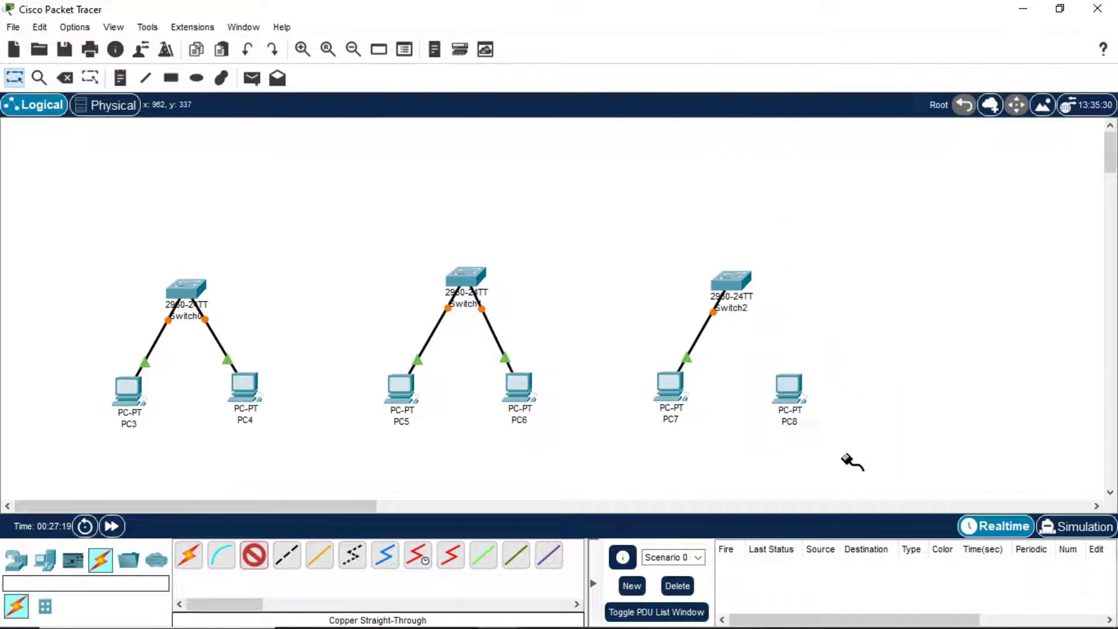
pyautogui.click(731, 279)
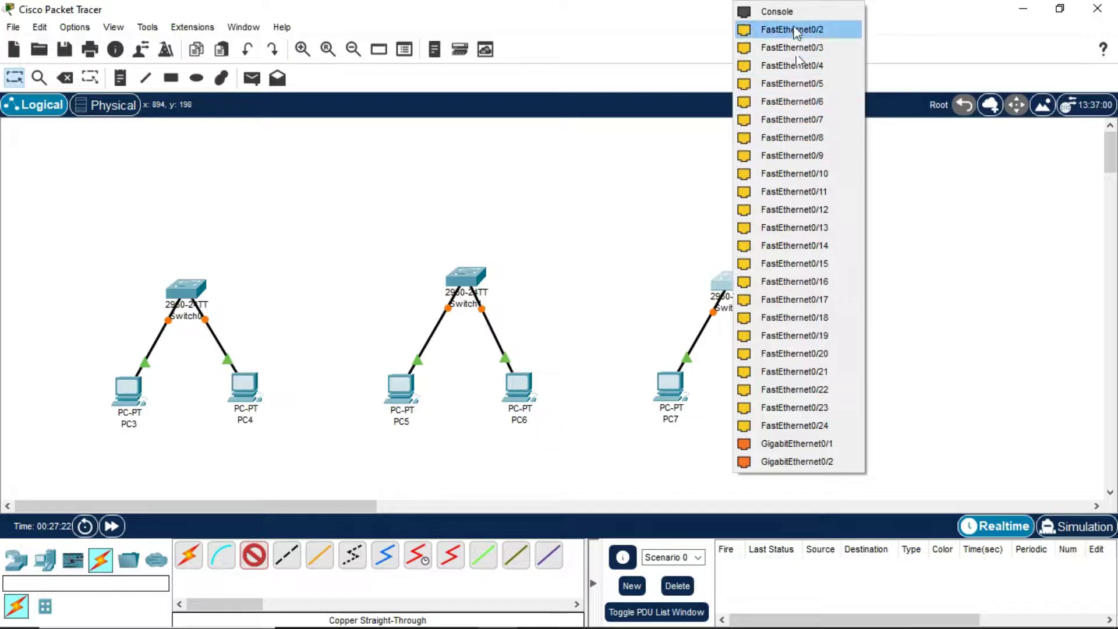
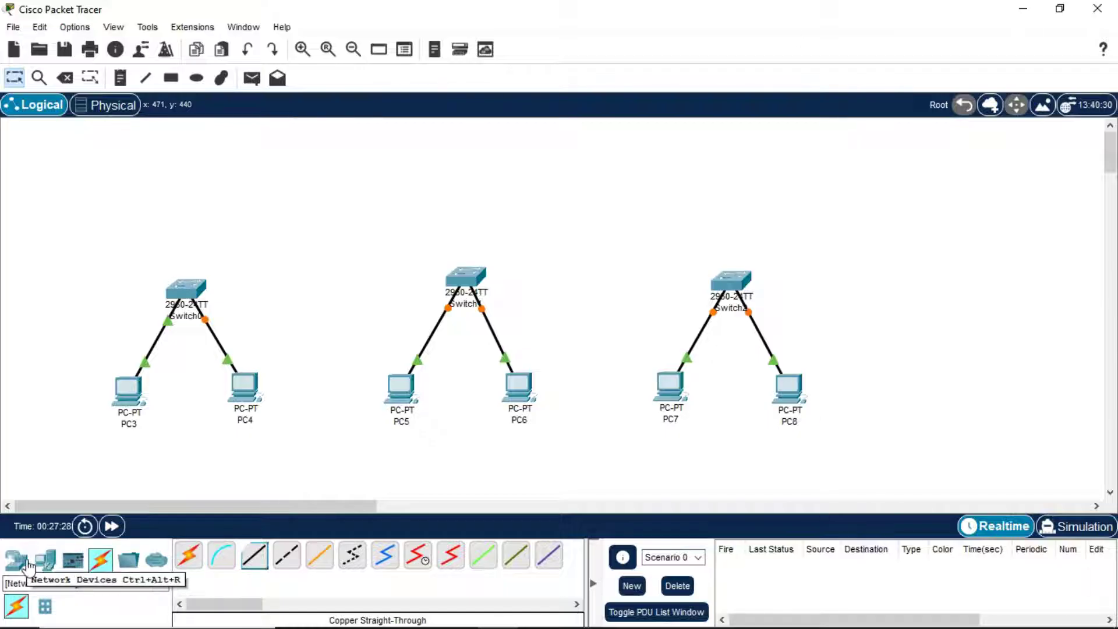
# Place three generic PT-Routers, one above each switch, and shift the one above Switch0 slightly upward.
pyautogui.click(16, 560)
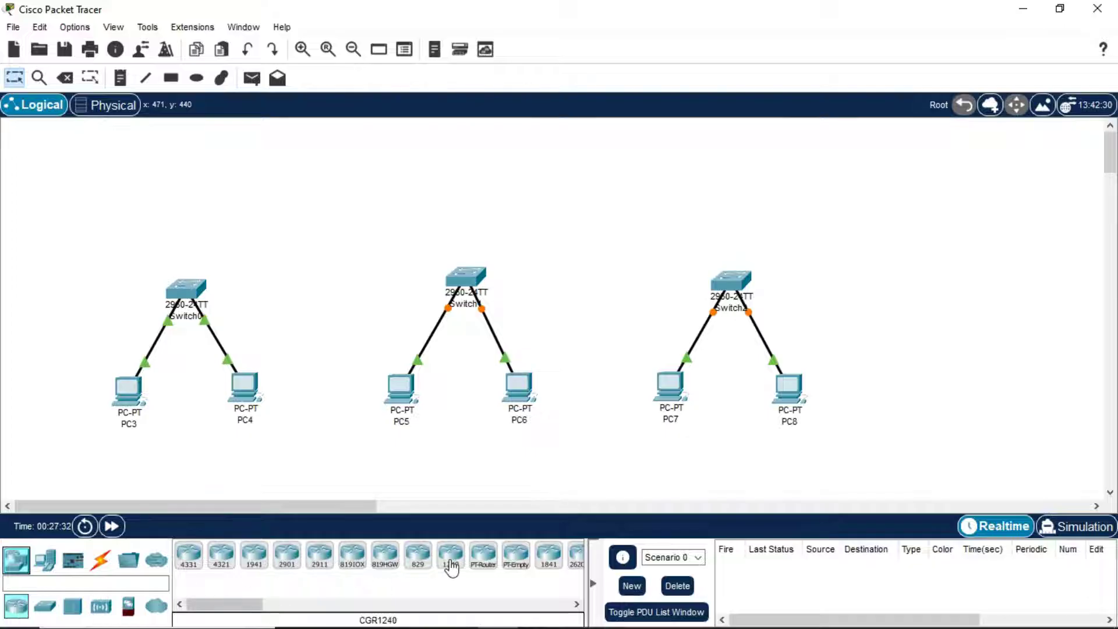
pyautogui.moveTo(483, 556); pyautogui.dragTo(187, 169)
pyautogui.moveTo(483, 556); pyautogui.dragTo(463, 209)
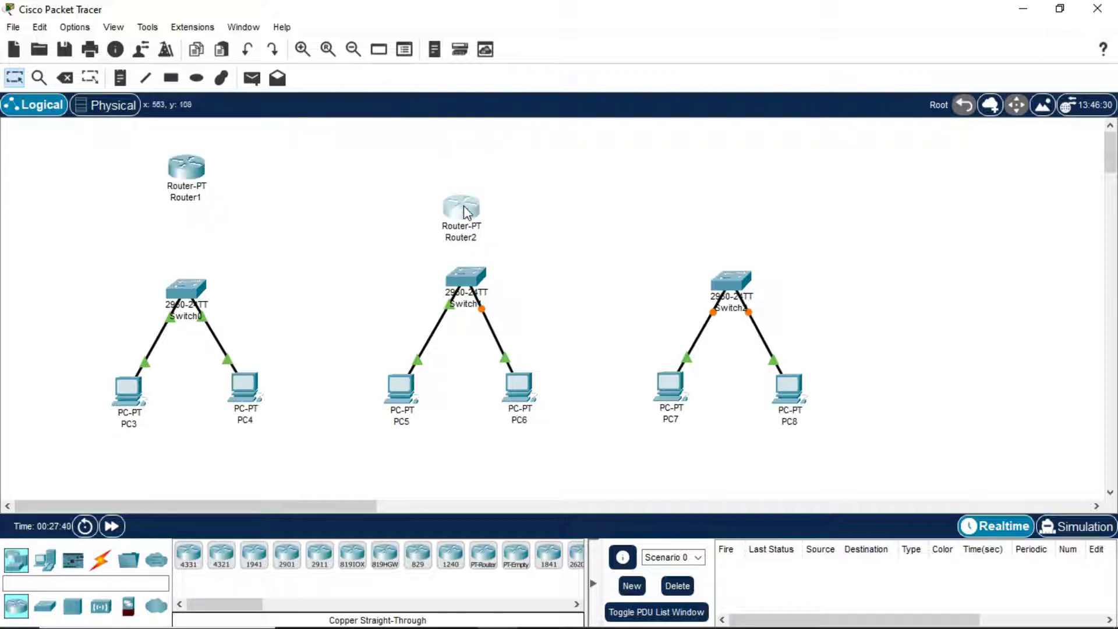
pyautogui.moveTo(483, 557); pyautogui.dragTo(725, 163)
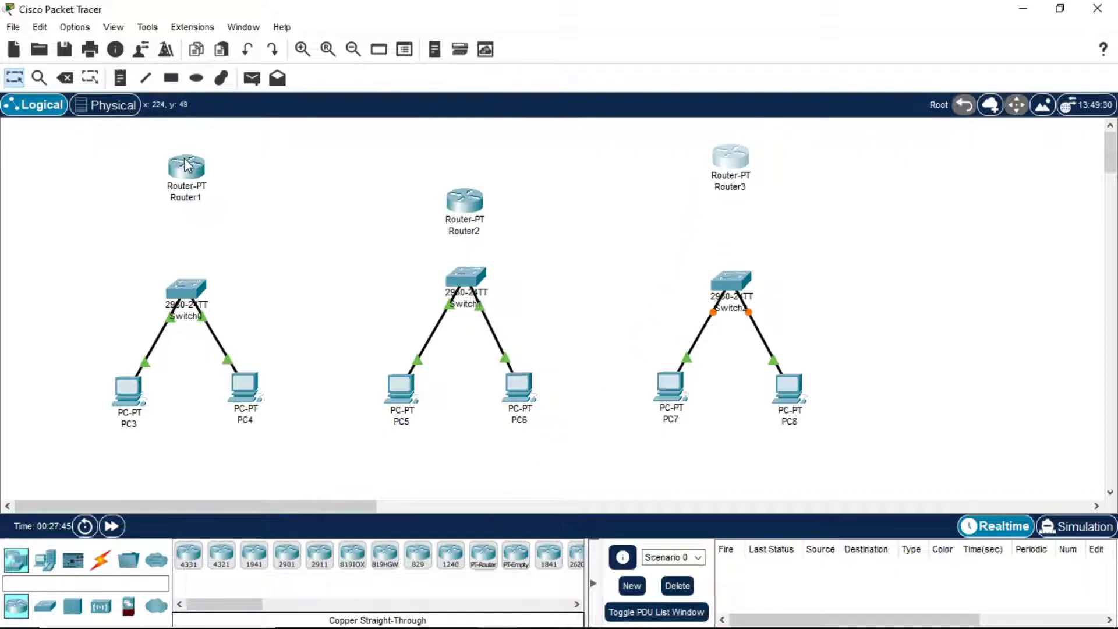
pyautogui.moveTo(185, 165); pyautogui.dragTo(189, 153)
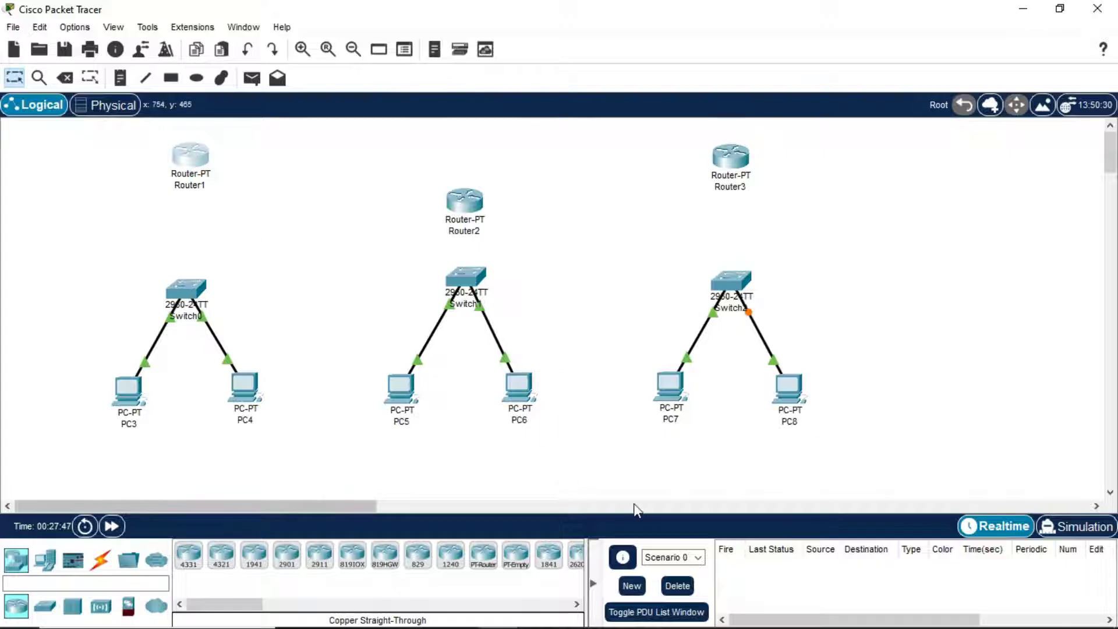
# Connect Switch0's FastEthernet0/3 to Router1's FastEthernet0/0 with a copper straight-through cable.
pyautogui.click(104, 558)
pyautogui.click(254, 563)
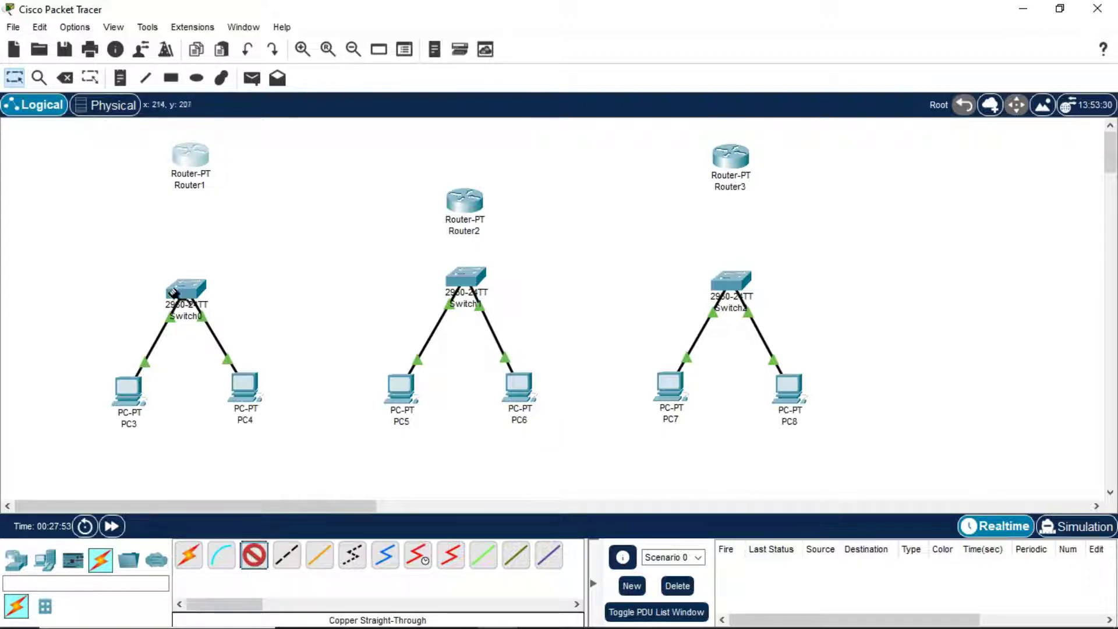
pyautogui.click(179, 290)
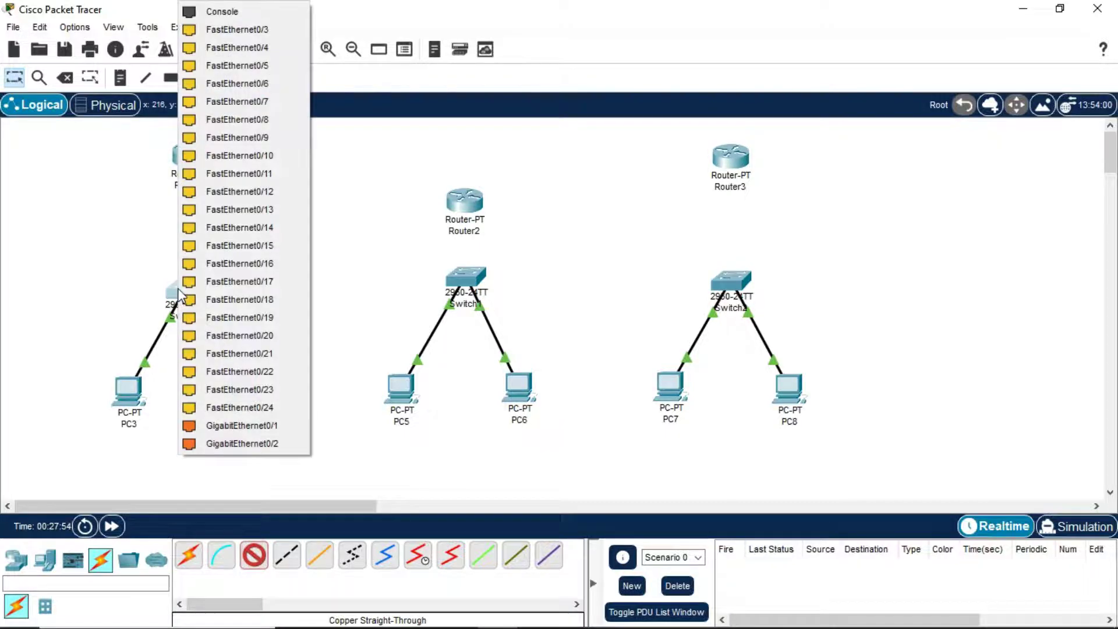
pyautogui.click(214, 32)
pyautogui.click(192, 151)
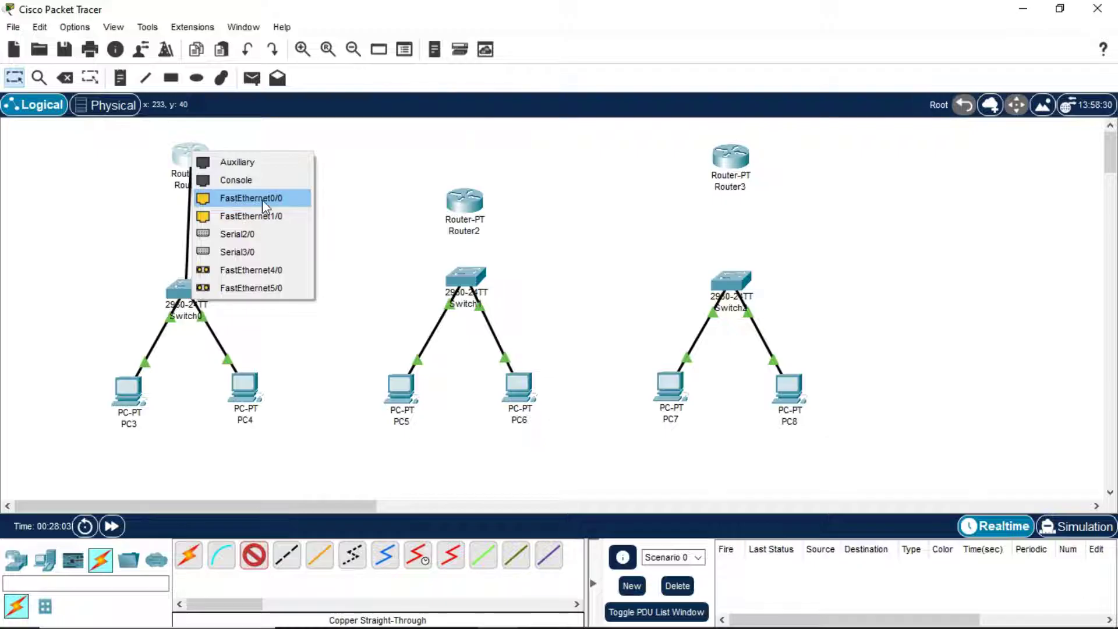
pyautogui.click(249, 207)
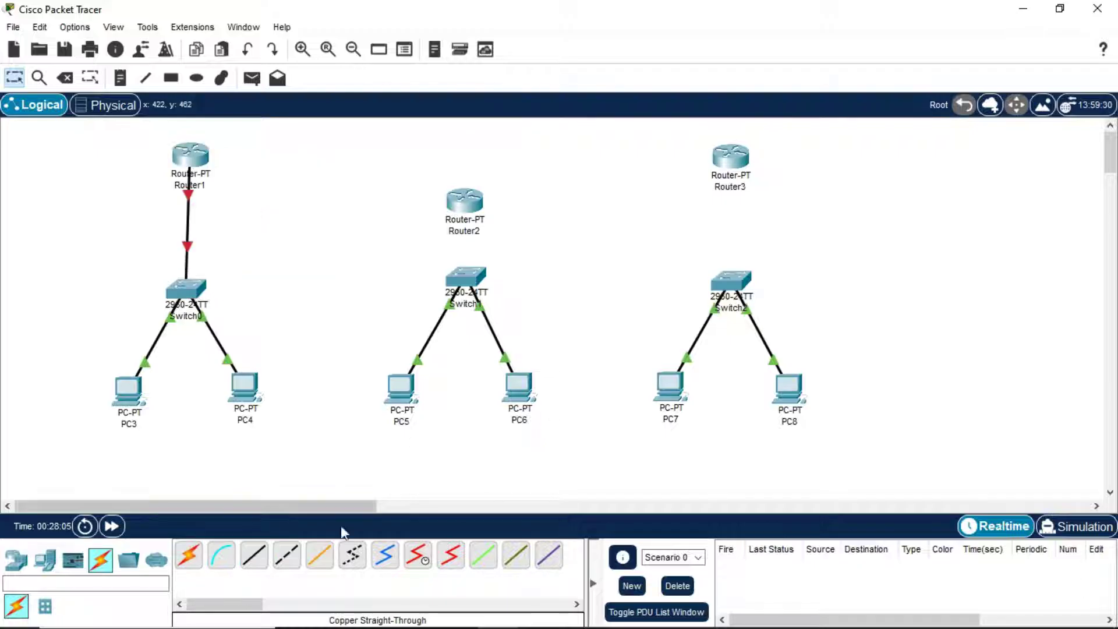
# Connect Switch1's FastEthernet0/3 to Router2's FastEthernet0/0 with a copper straight-through cable.
pyautogui.click(254, 556)
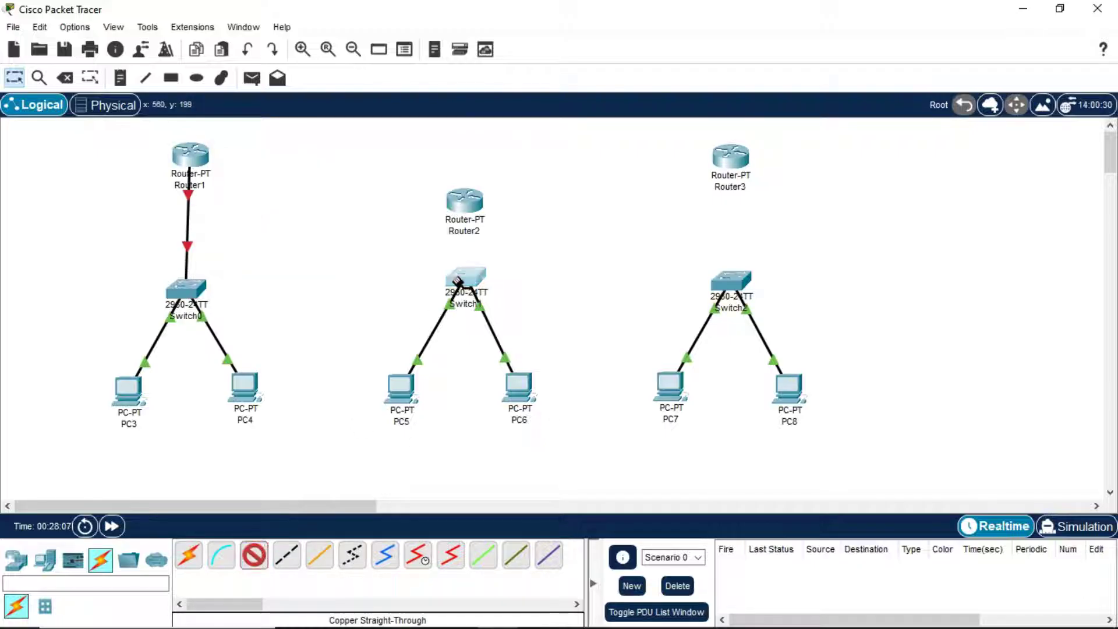
pyautogui.click(465, 278)
pyautogui.click(508, 35)
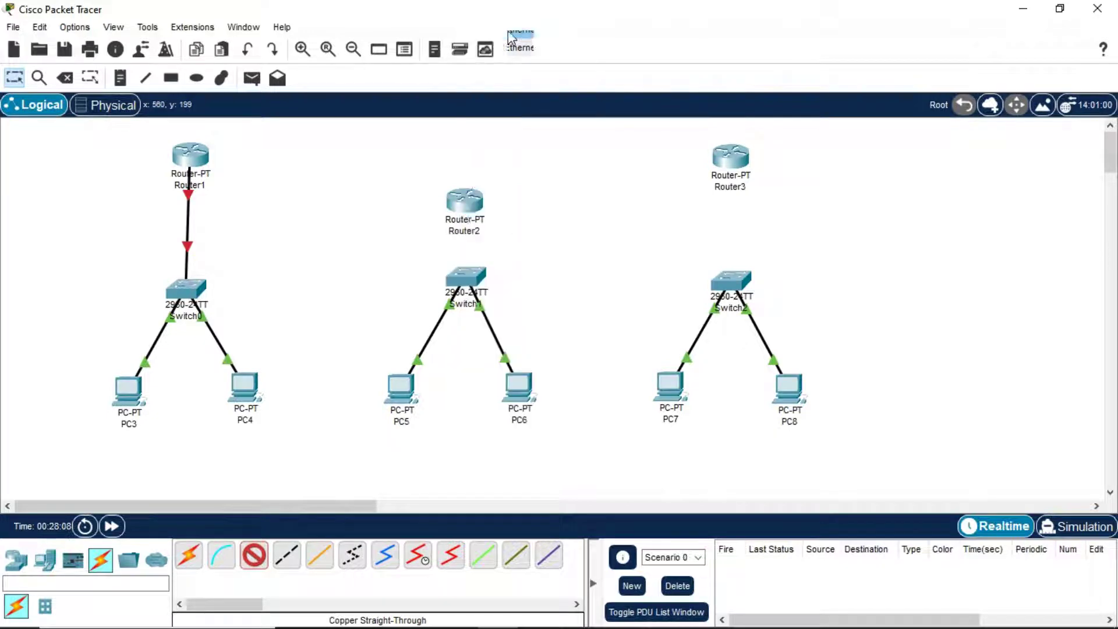
pyautogui.click(472, 201)
pyautogui.click(499, 243)
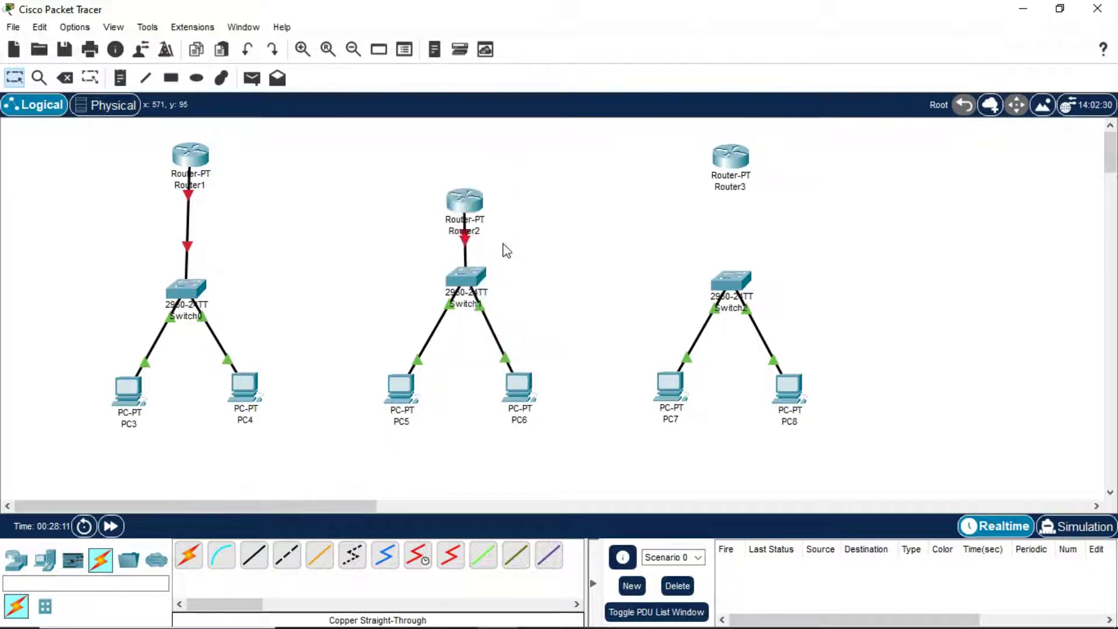
# Connect Switch2's FastEthernet0/3 to Router3's FastEthernet0/0 with a copper straight-through cable.
pyautogui.click(254, 555)
pyautogui.click(727, 274)
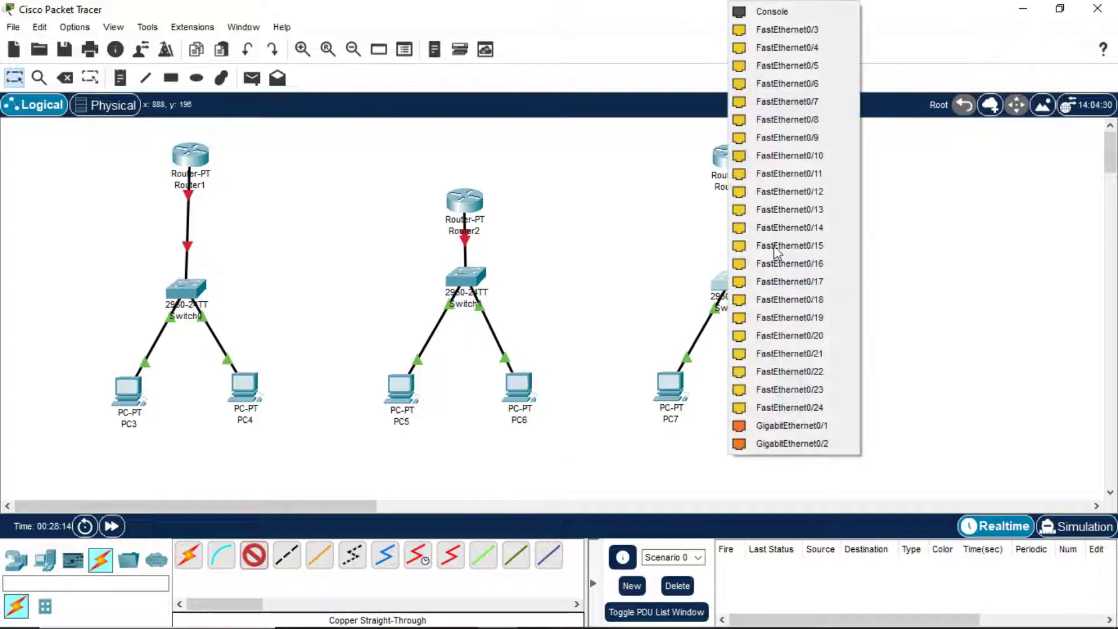
pyautogui.click(812, 29)
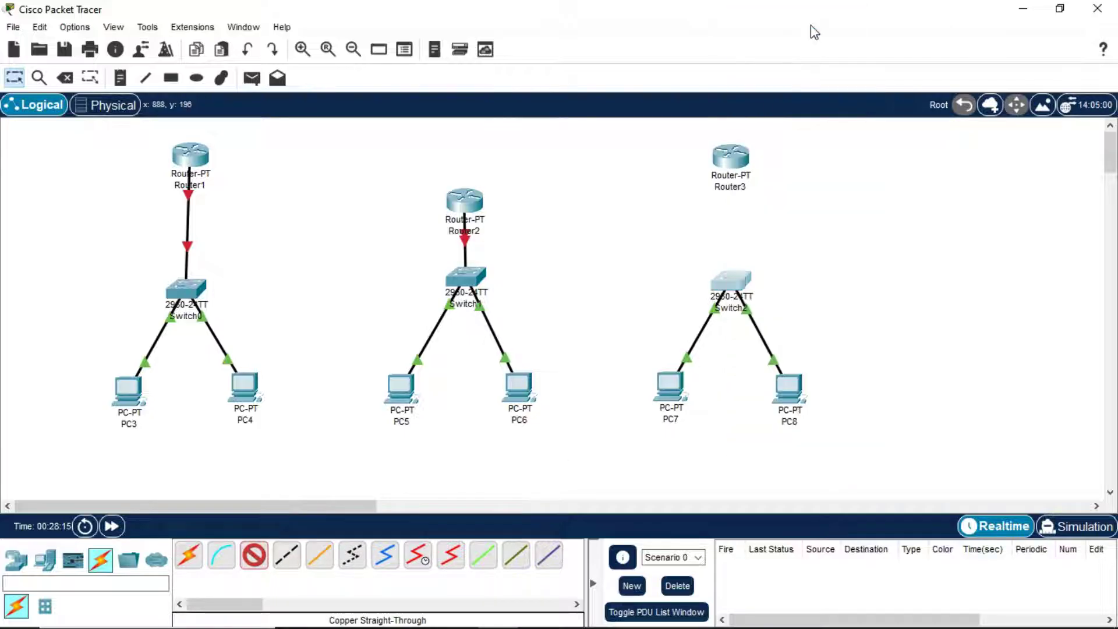
pyautogui.click(734, 155)
pyautogui.click(780, 201)
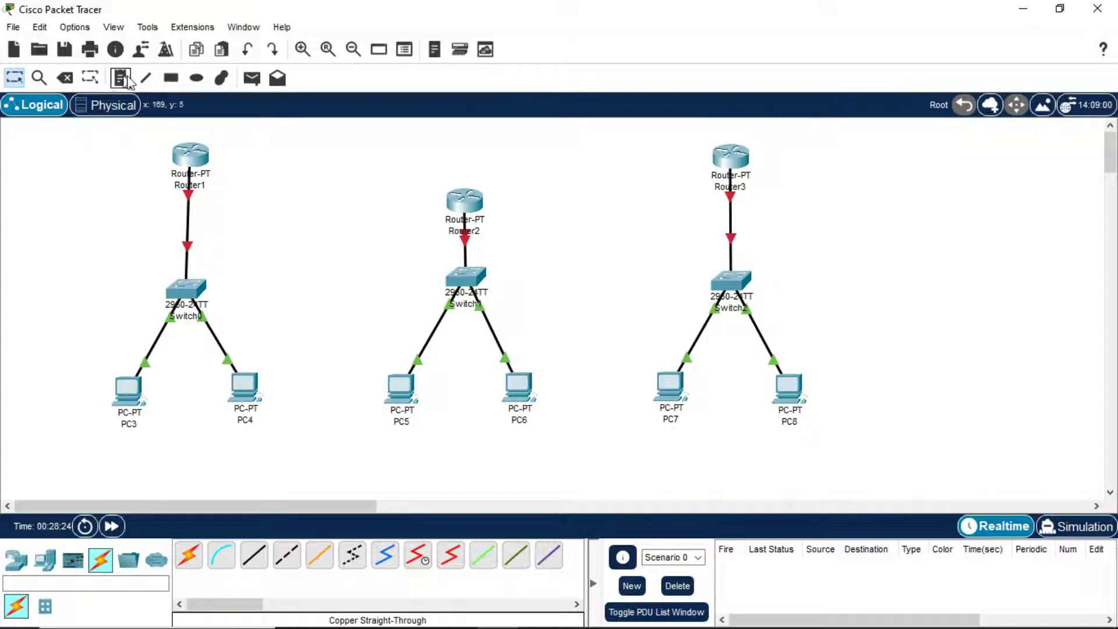
# Place the text notes NETWORK A, NETWORK B and NETWORK C below the PCs of Router1's, Router2's and Router3's networks respectively.
pyautogui.moveTo(67, 127); pyautogui.dragTo(312, 471)
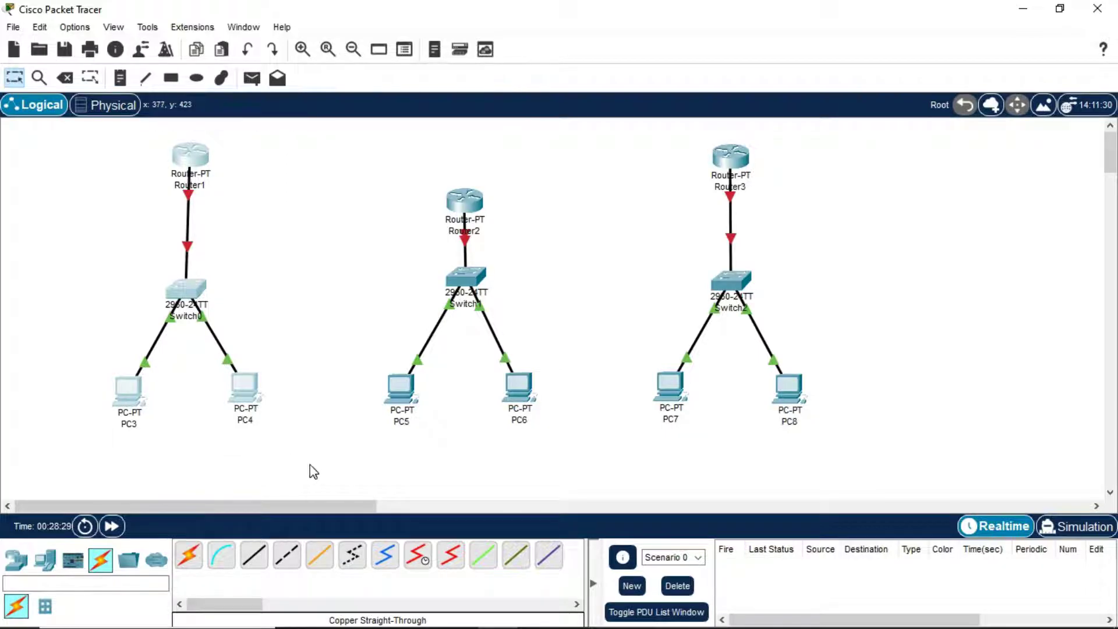
pyautogui.click(129, 83)
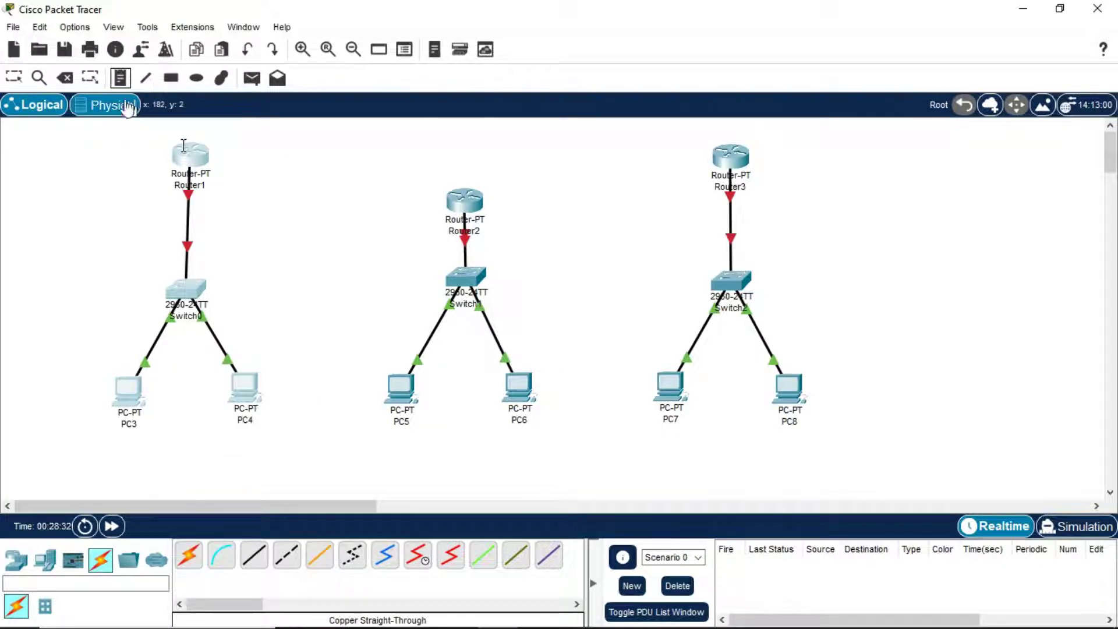
pyautogui.click(143, 450)
pyautogui.write('NETWORK')
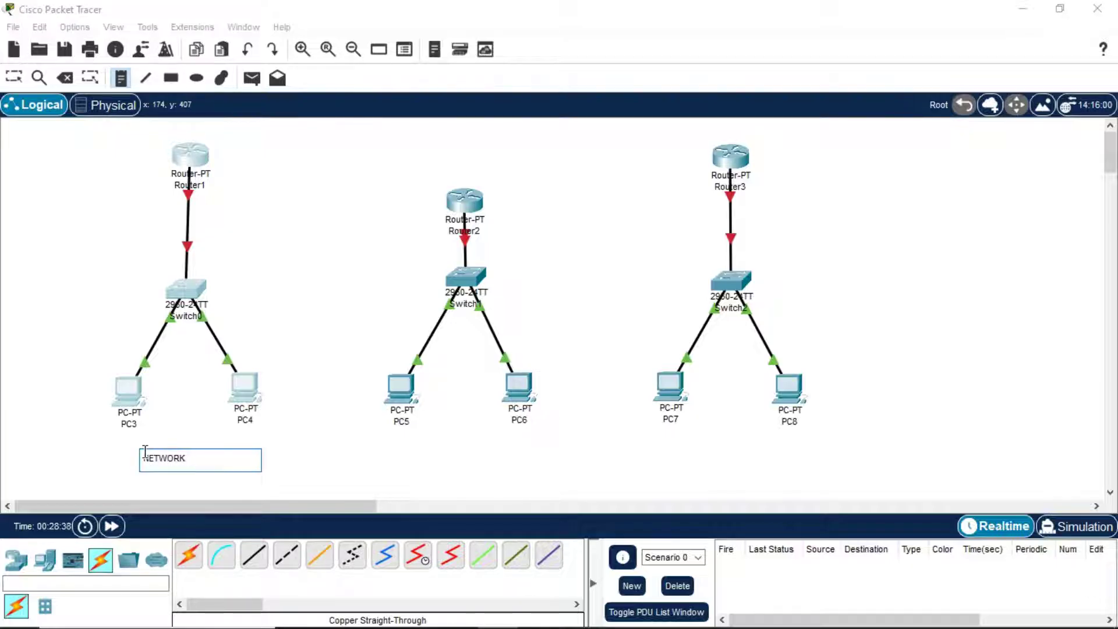
pyautogui.write(' A')
pyautogui.click(414, 447)
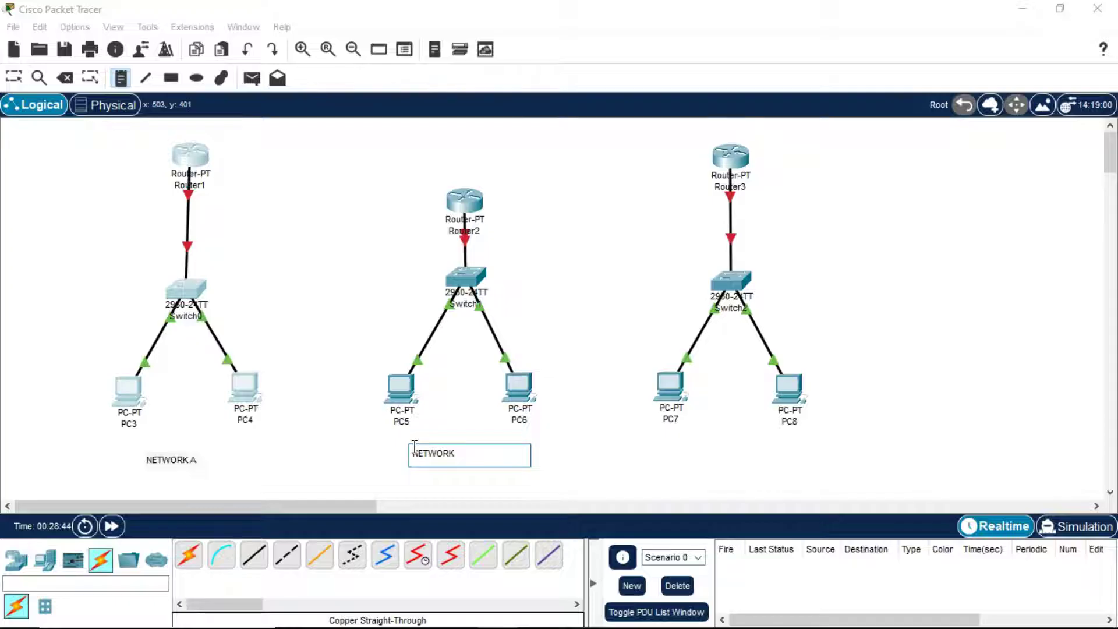
pyautogui.click(701, 445)
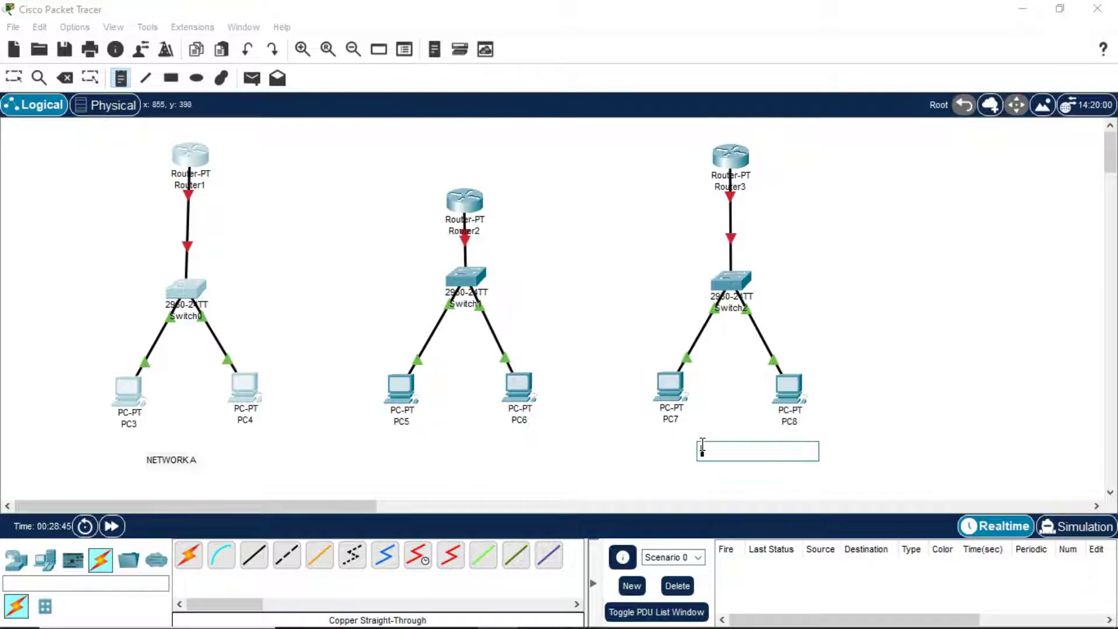
pyautogui.write('NETWORK C')
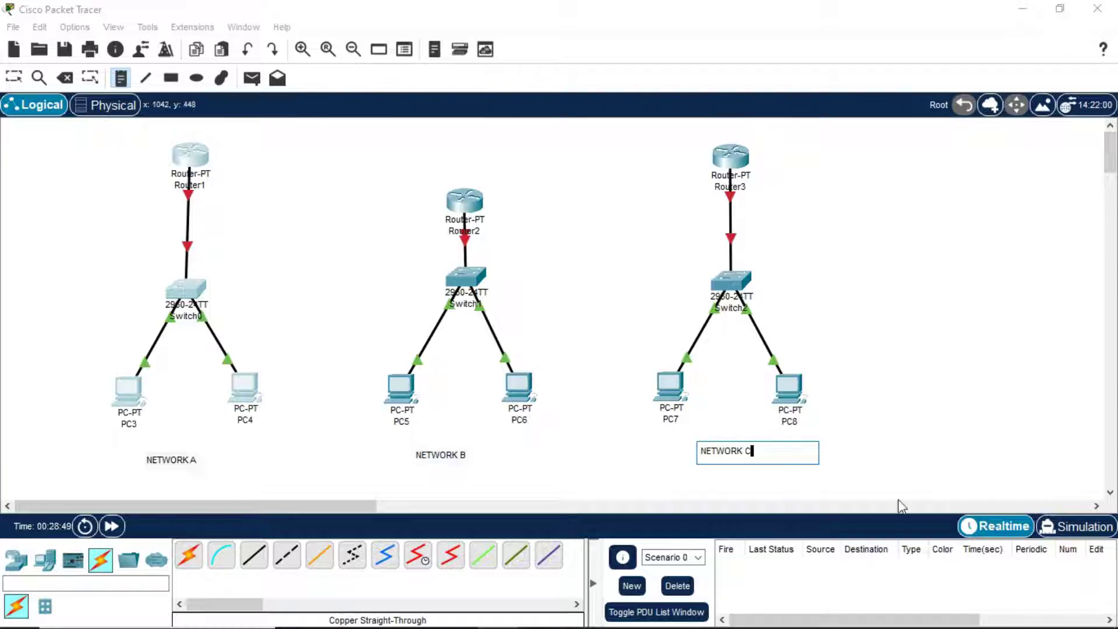
pyautogui.click(630, 525)
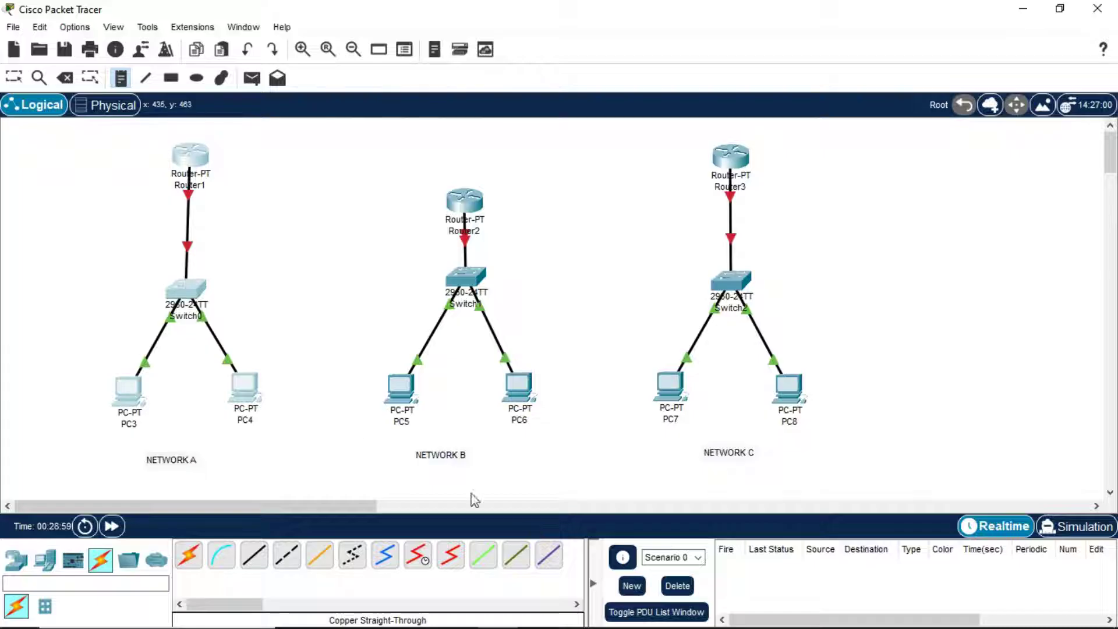
pyautogui.click(271, 307)
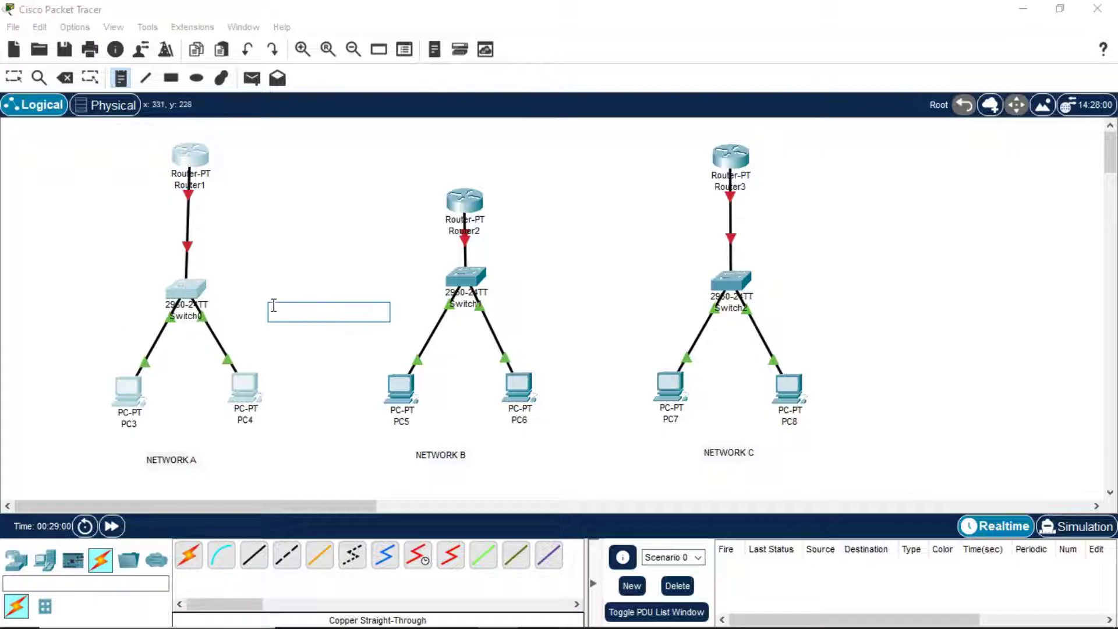
pyautogui.click(304, 85)
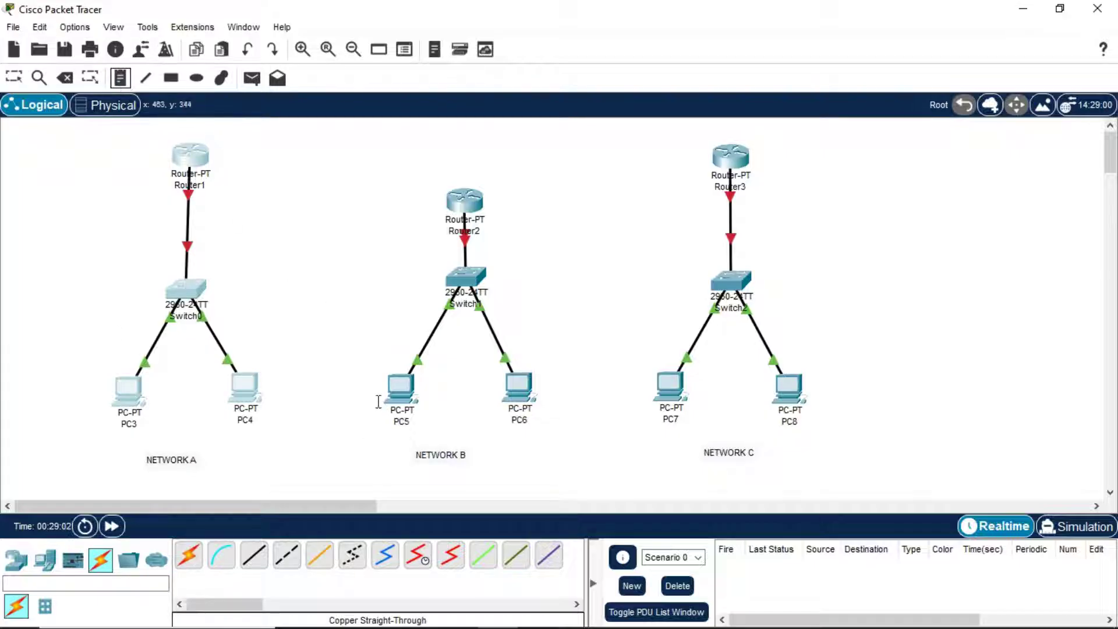
pyautogui.moveTo(344, 505); pyautogui.dragTo(269, 524)
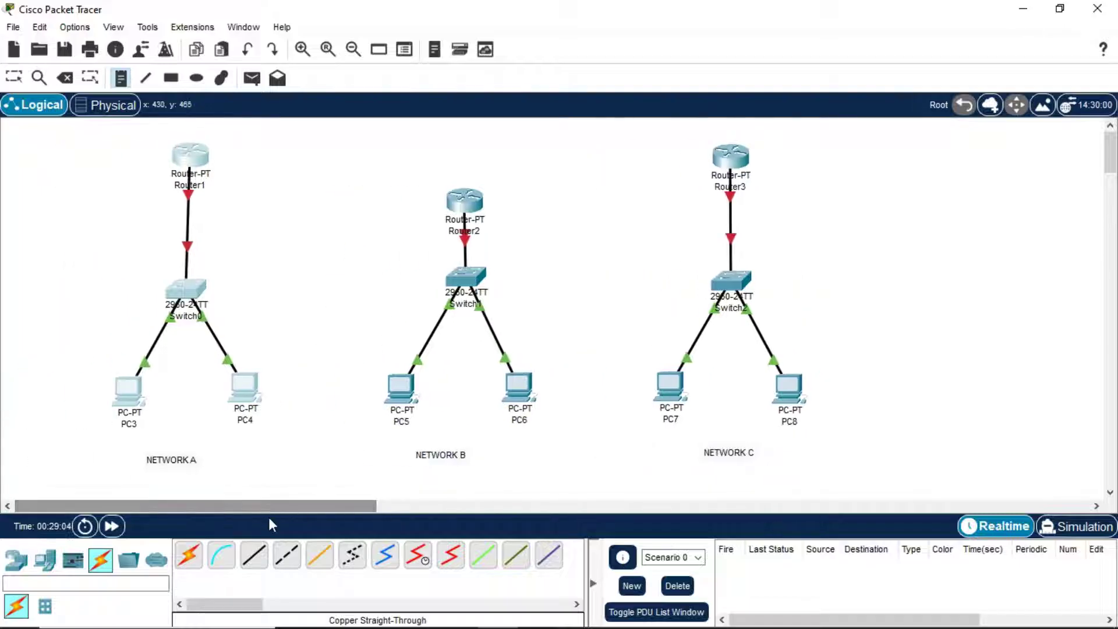
pyautogui.click(413, 508)
pyautogui.moveTo(413, 509); pyautogui.dragTo(33, 509)
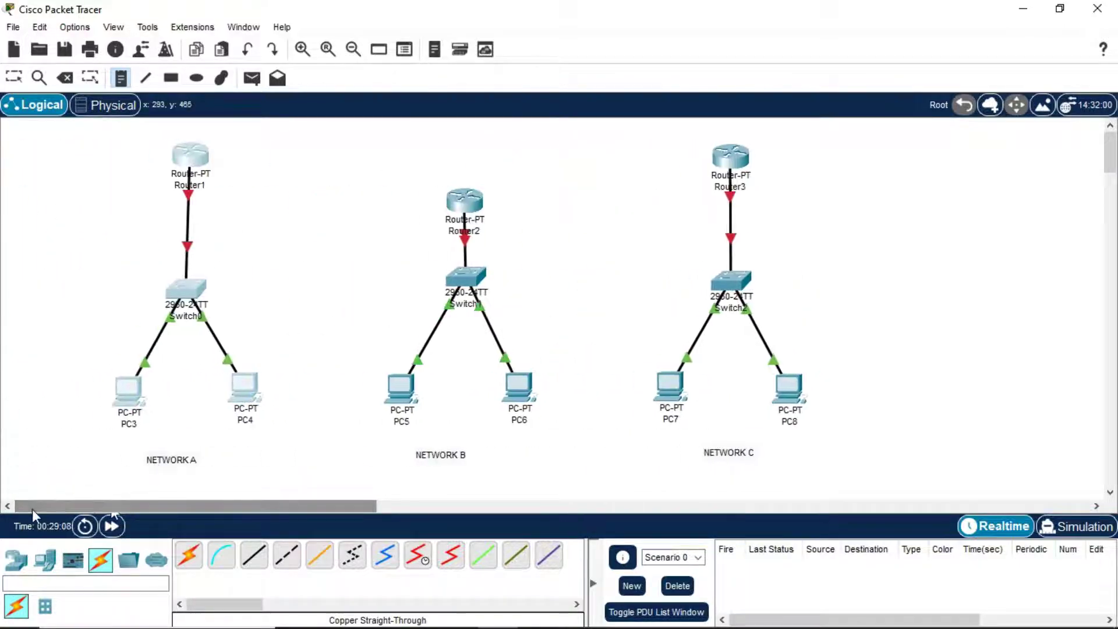
pyautogui.click(183, 415)
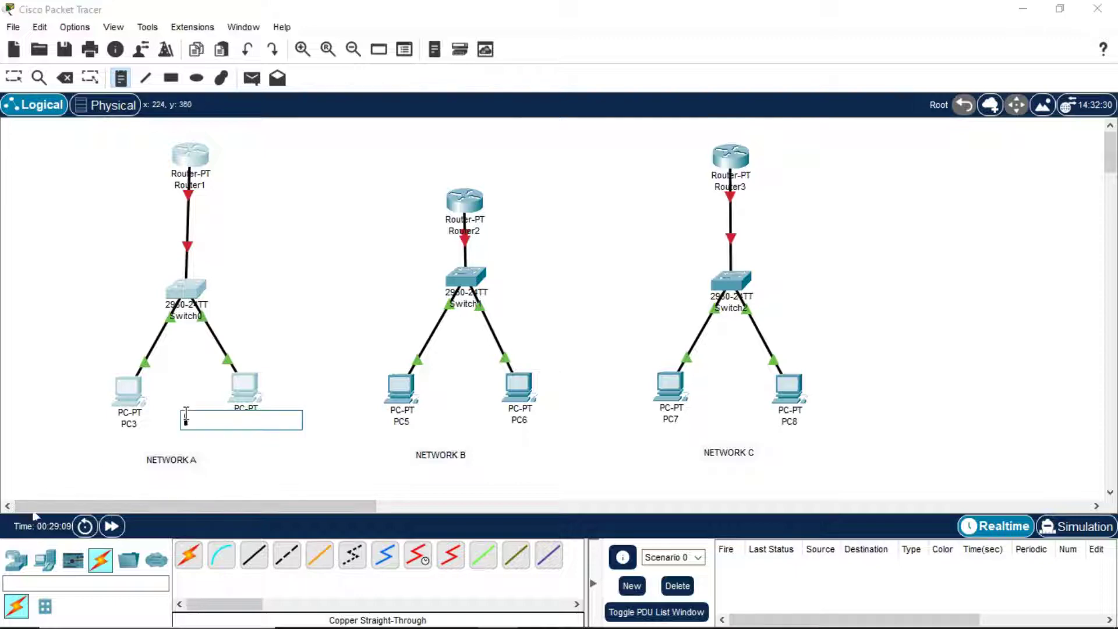
pyautogui.click(123, 78)
# Give PC3 the static IPv4 address 192.168.10.1 with subnet mask 255.255.255.0.
pyautogui.click(14, 77)
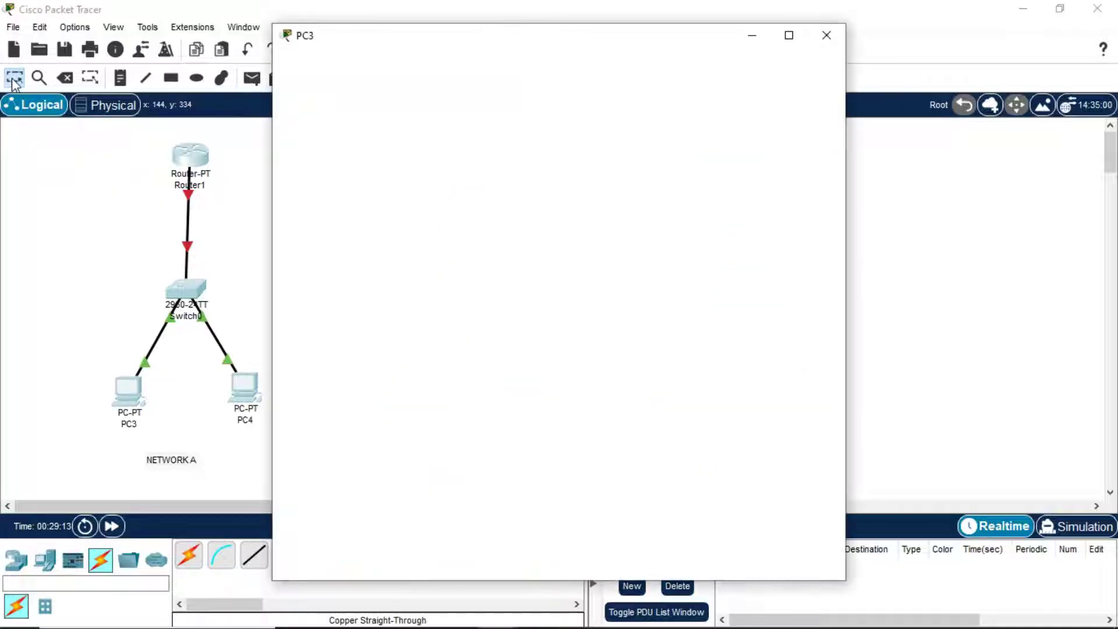
pyautogui.click(826, 35)
pyautogui.click(134, 386)
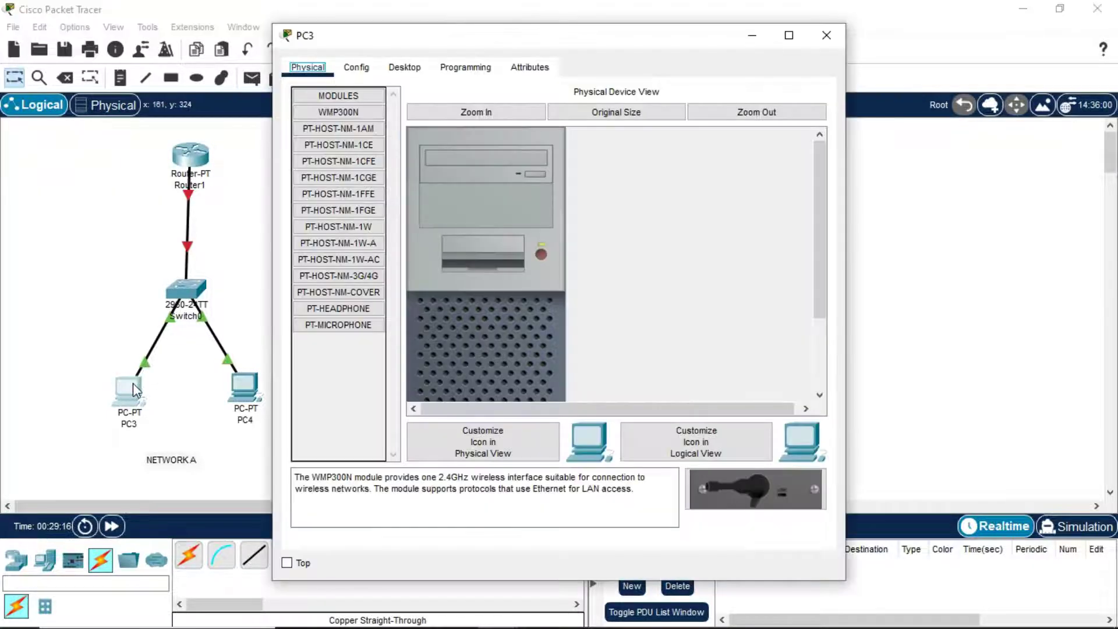
pyautogui.click(356, 67)
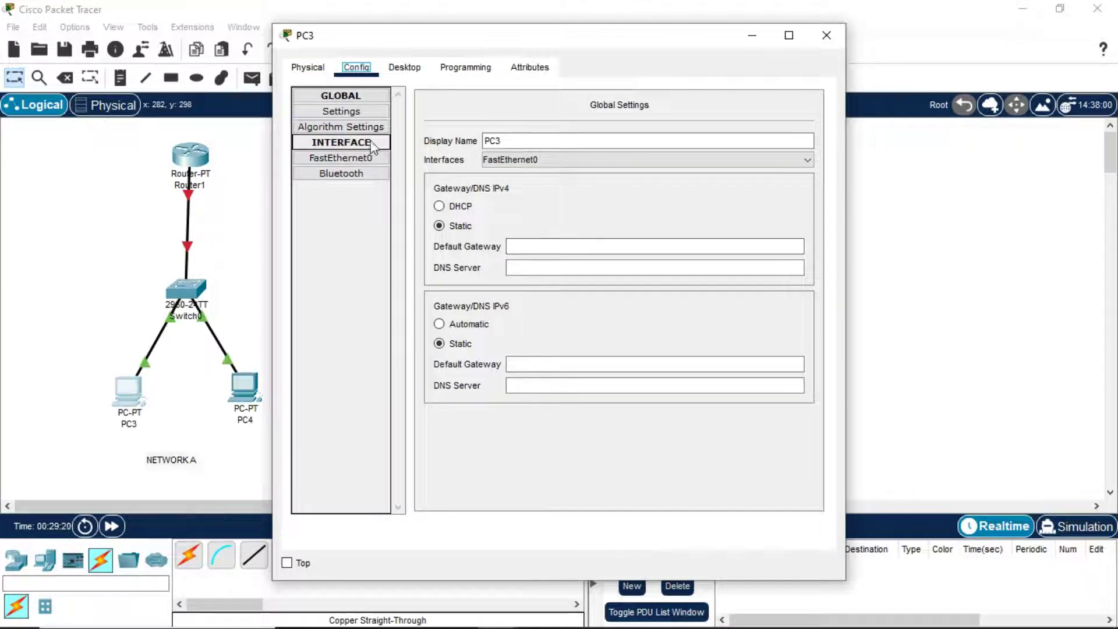
pyautogui.click(394, 72)
pyautogui.click(342, 134)
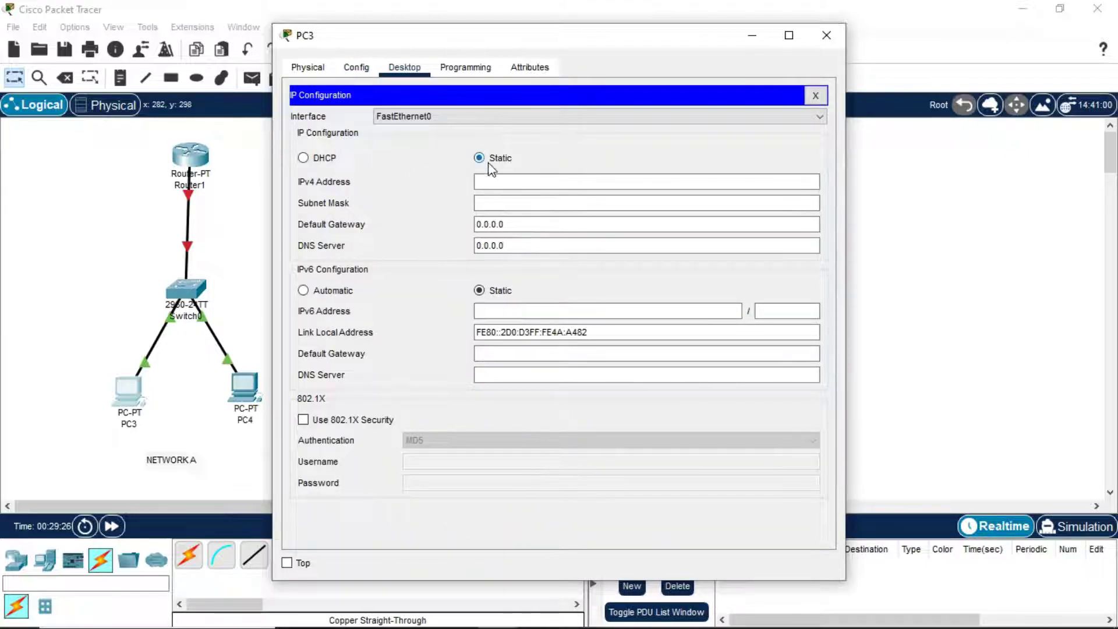
pyautogui.click(499, 181)
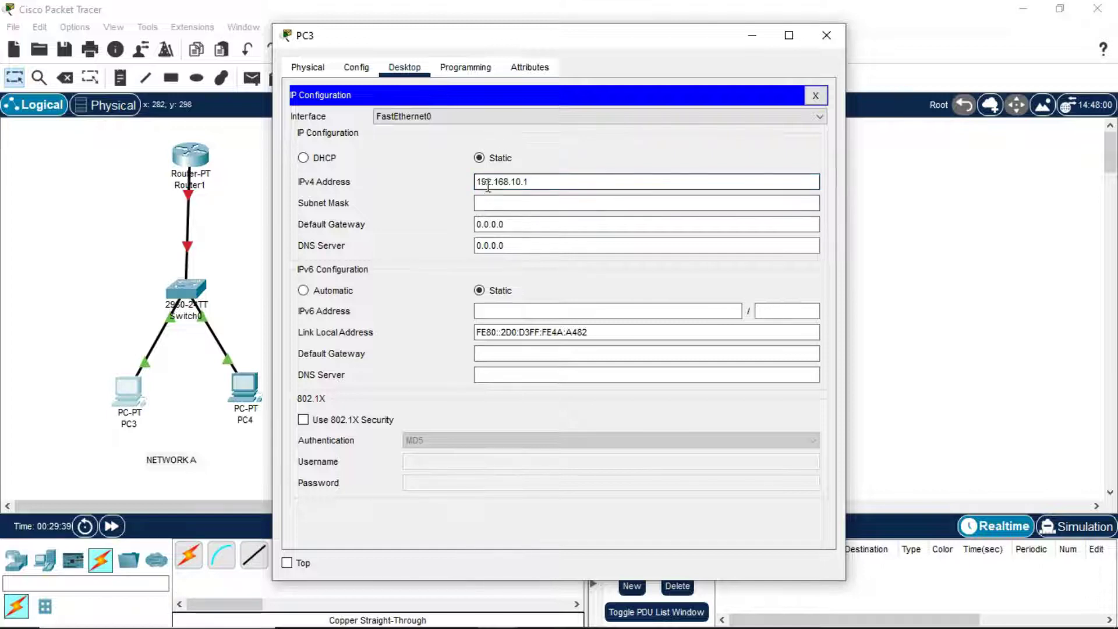
pyautogui.click(590, 226)
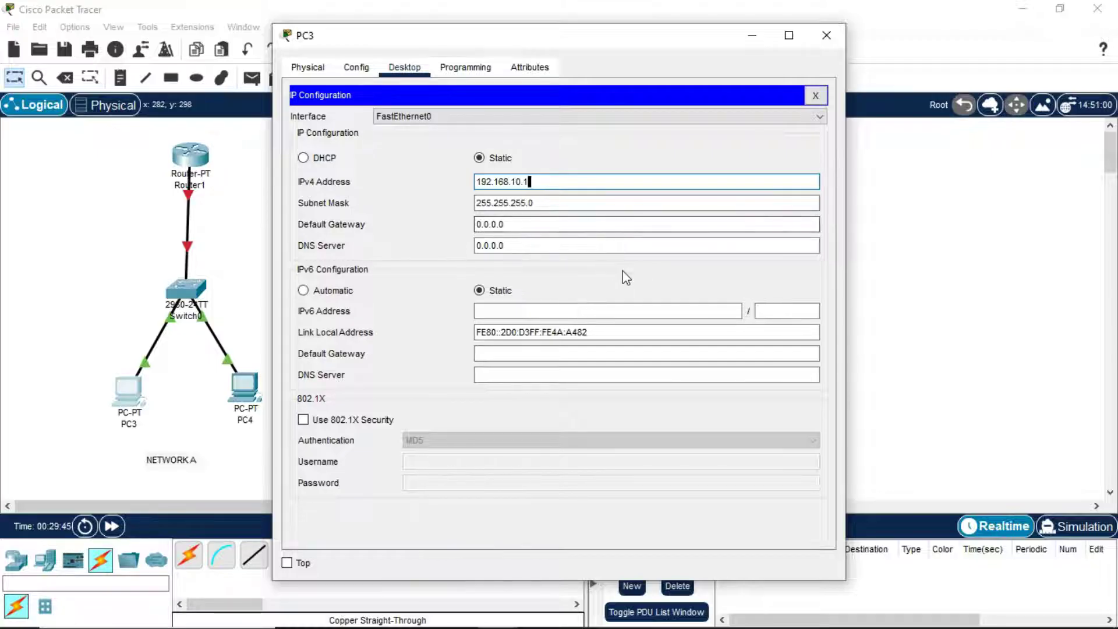
# Set PC3's default gateway to 192.168.10.10 and close its configuration window.
pyautogui.click(509, 224)
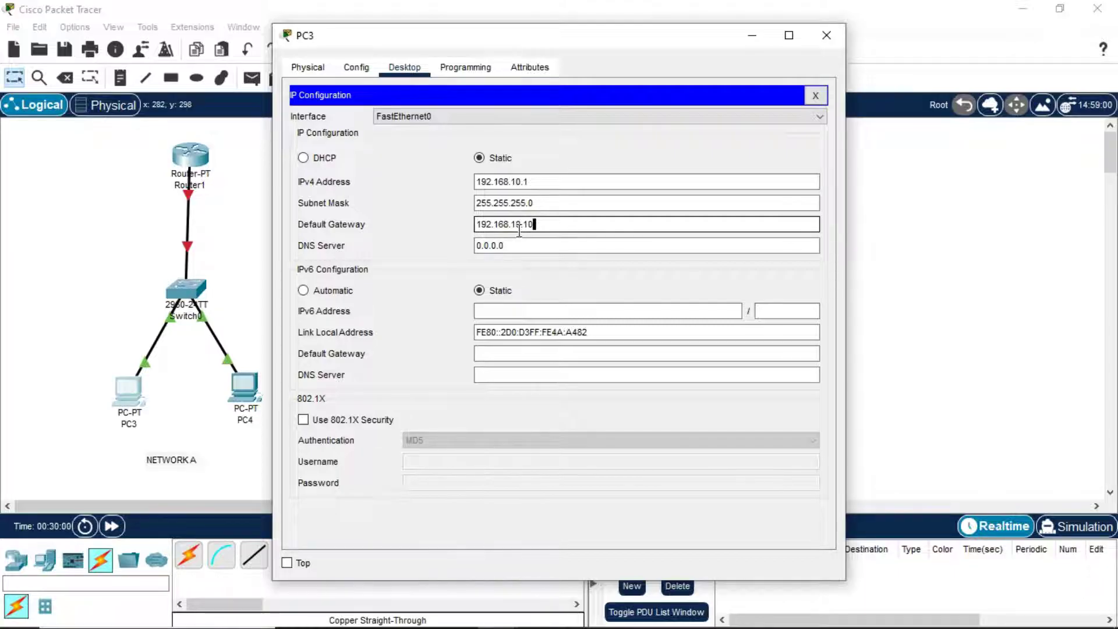
pyautogui.moveTo(641, 49); pyautogui.dragTo(746, 81)
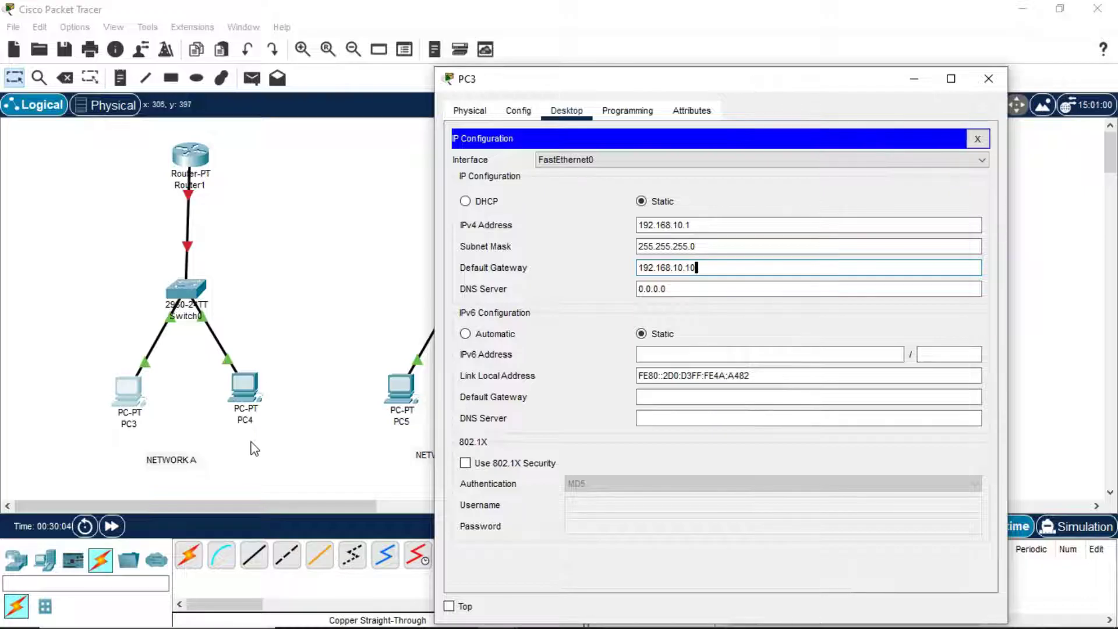
pyautogui.moveTo(654, 81)
pyautogui.mouseDown()
pyautogui.moveTo(920, 173)
pyautogui.moveTo(699, 110)
pyautogui.moveTo(643, 78)
pyautogui.mouseUp()
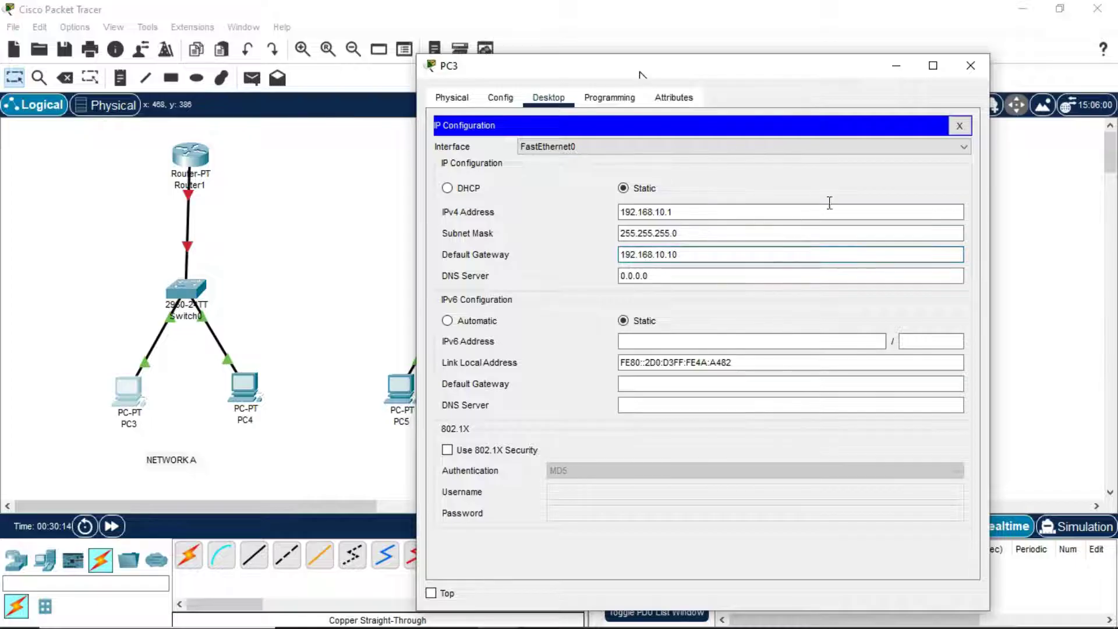
pyautogui.click(970, 65)
# Give PC4 the static IPv4 address 192.168.10.2 with subnet mask 255.255.255.0, copying the network prefix 192.168.10. for reuse.
pyautogui.click(247, 391)
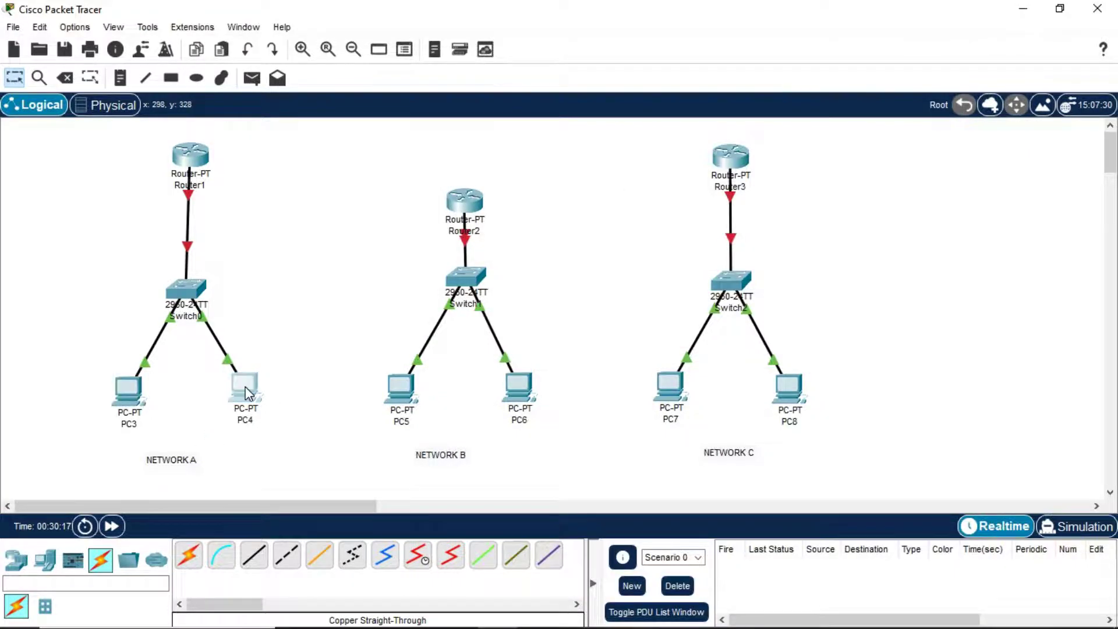
pyautogui.click(394, 72)
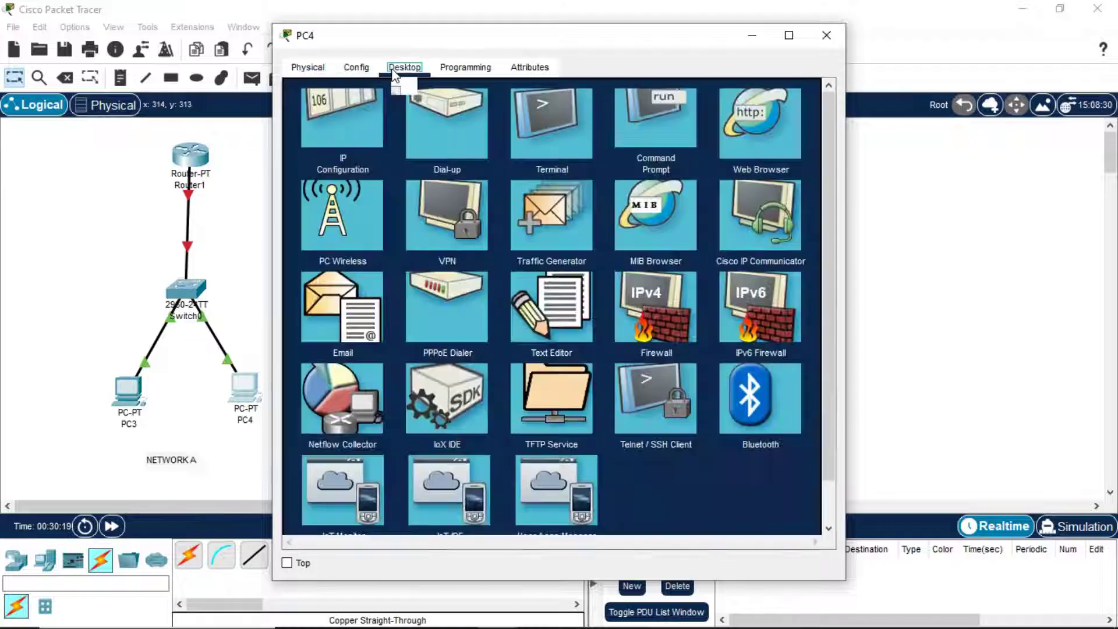
pyautogui.click(354, 128)
pyautogui.click(498, 181)
pyautogui.write('19')
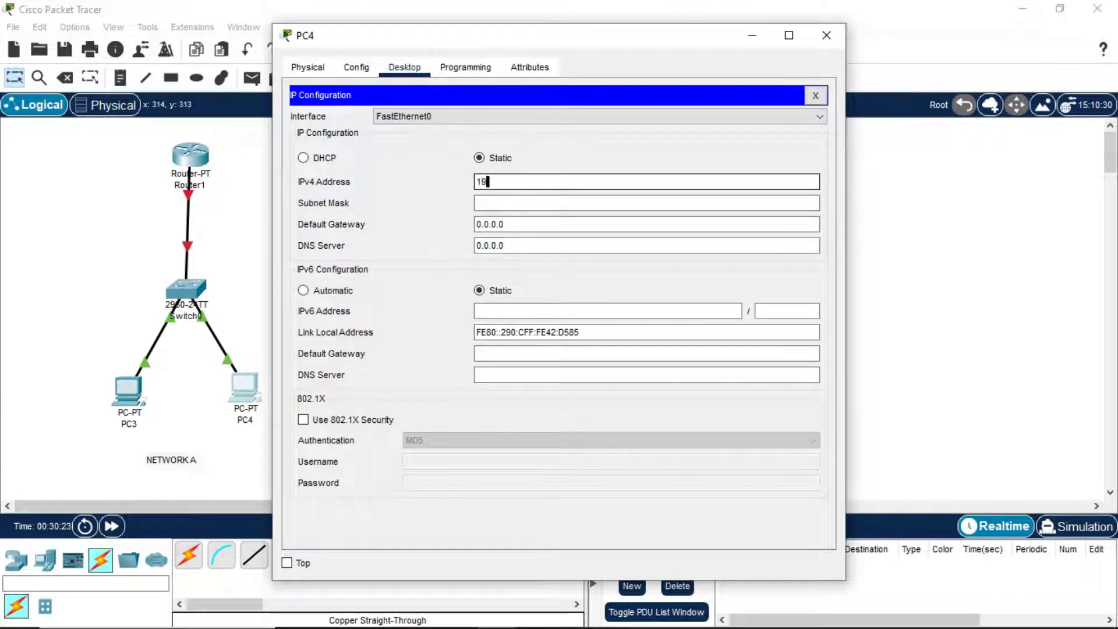
pyautogui.write('2.168.1')
pyautogui.moveTo(529, 181); pyautogui.dragTo(465, 183)
pyautogui.hotkey('ctrl', 'c')
pyautogui.click(542, 182)
pyautogui.press('Tab')
# Set PC4's default gateway to 192.168.10.10 and close its configuration window.
pyautogui.click(511, 223)
pyautogui.hotkey('ctrl', 'v')
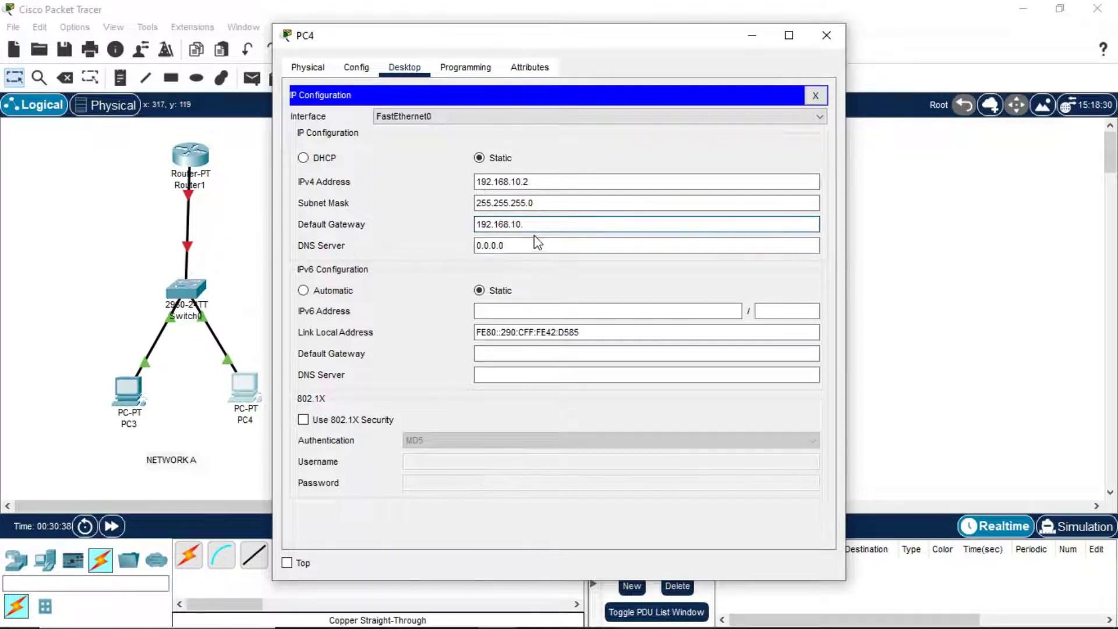
pyautogui.write('10')
pyautogui.click(826, 34)
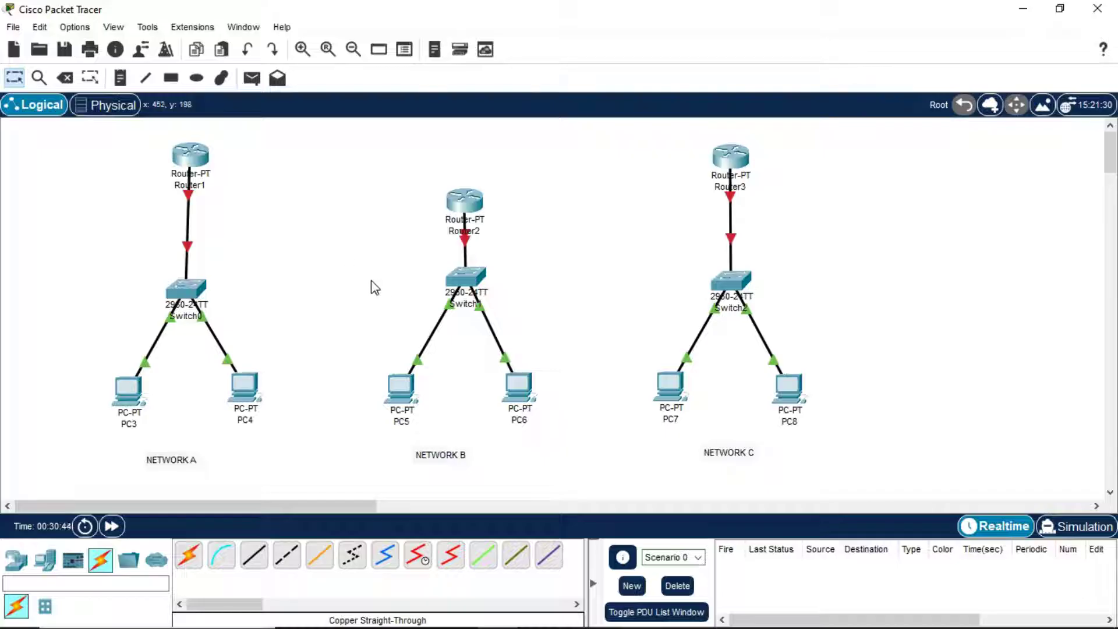
# Give PC5 the static IPv4 address 192.168.11.1 with subnet mask 255.255.255.0.
pyautogui.click(400, 389)
pyautogui.click(404, 67)
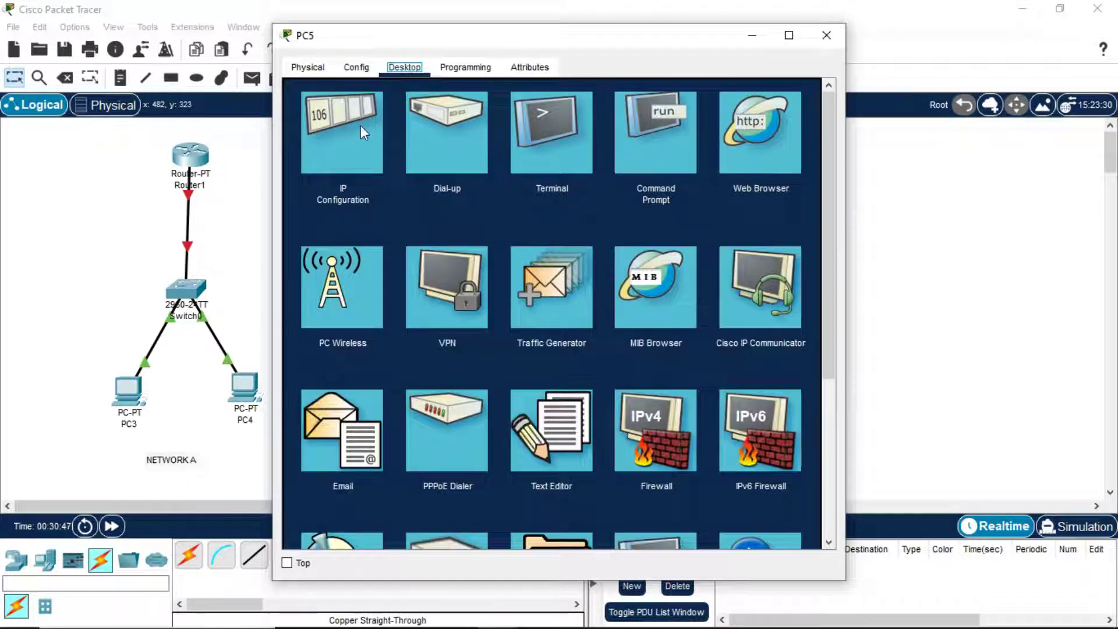
pyautogui.click(361, 125)
pyautogui.click(501, 183)
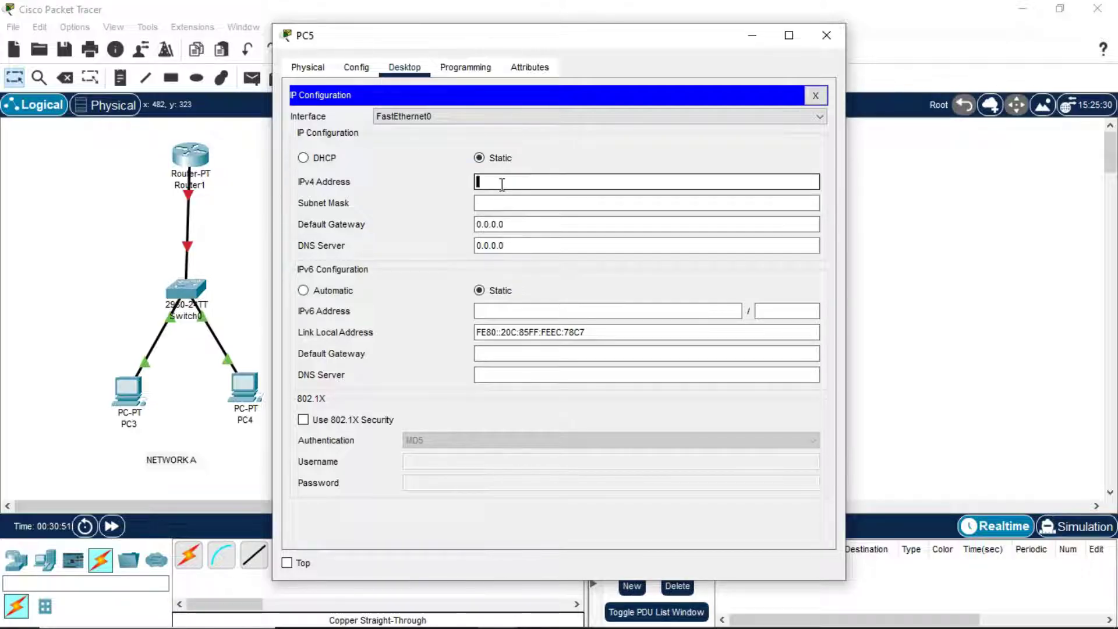
pyautogui.write('192.168.10.2')
pyautogui.click(543, 185)
pyautogui.press('BackSpace')
# Set PC5's default gateway to 192.168.11.10 and close its configuration window.
pyautogui.click(514, 226)
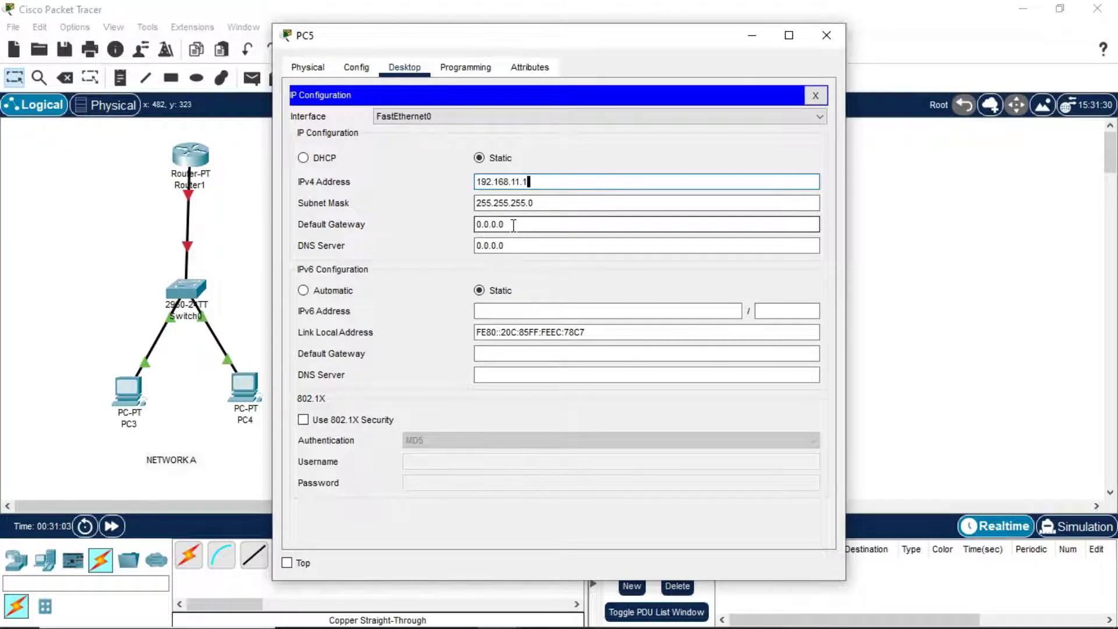
pyautogui.press('BackSpace')
pyautogui.press('BackSpace')
pyautogui.press('BackSpace')
pyautogui.press('BackSpace')
pyautogui.press('BackSpace')
pyautogui.press('BackSpace')
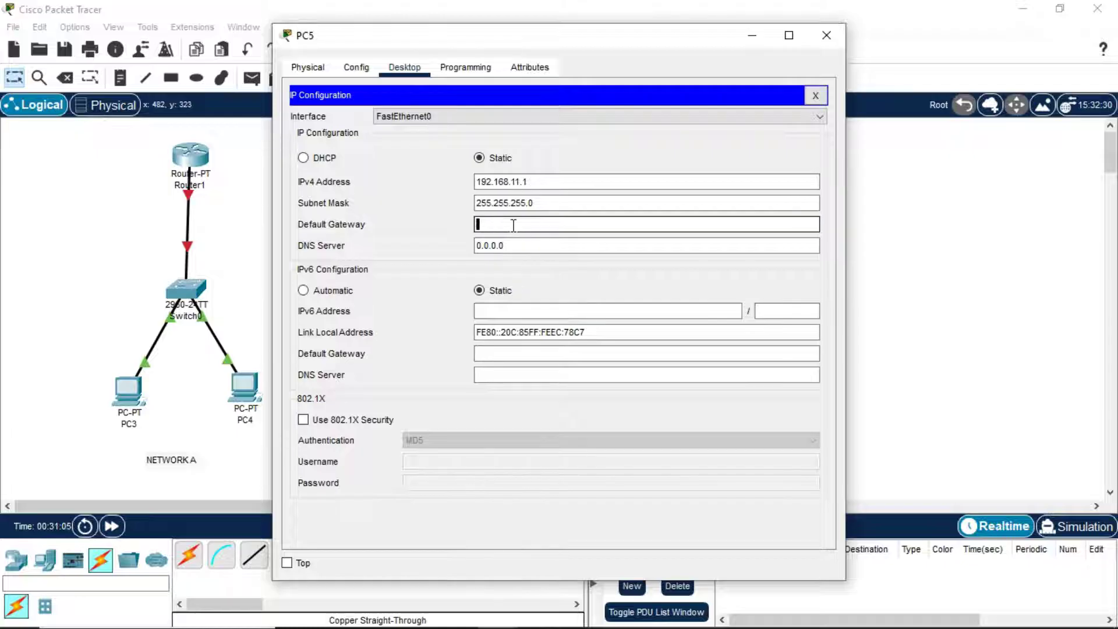
pyautogui.write('192.168.10.2')
pyautogui.press('Left')
pyautogui.press('BackSpace')
pyautogui.press('BackSpace')
pyautogui.write('1.')
pyautogui.press('End')
pyautogui.press('BackSpace')
pyautogui.write('10')
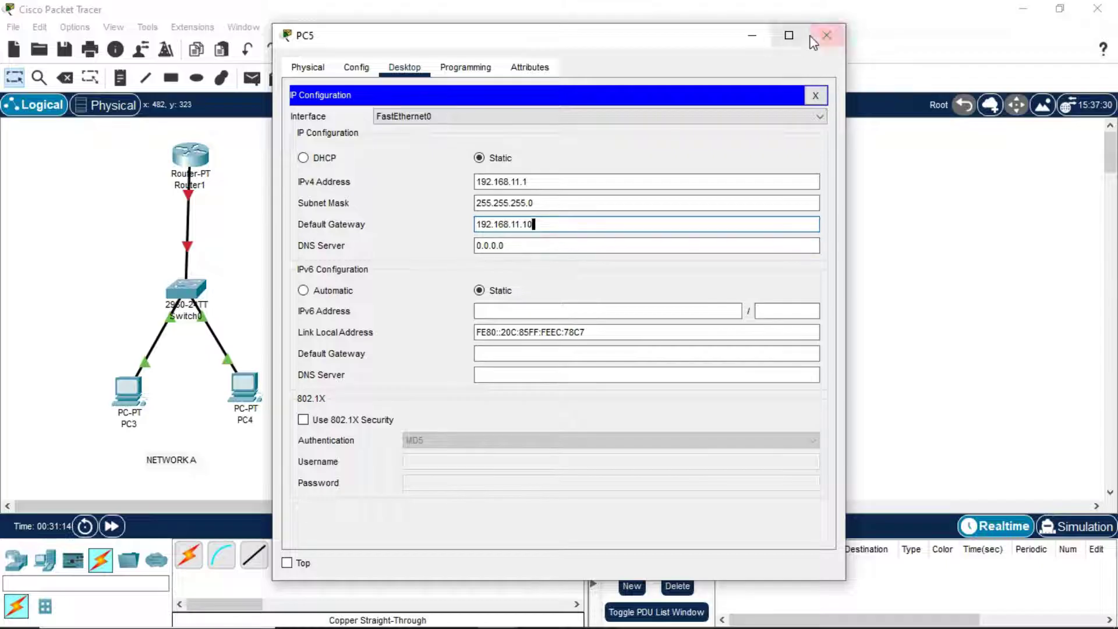
pyautogui.click(812, 36)
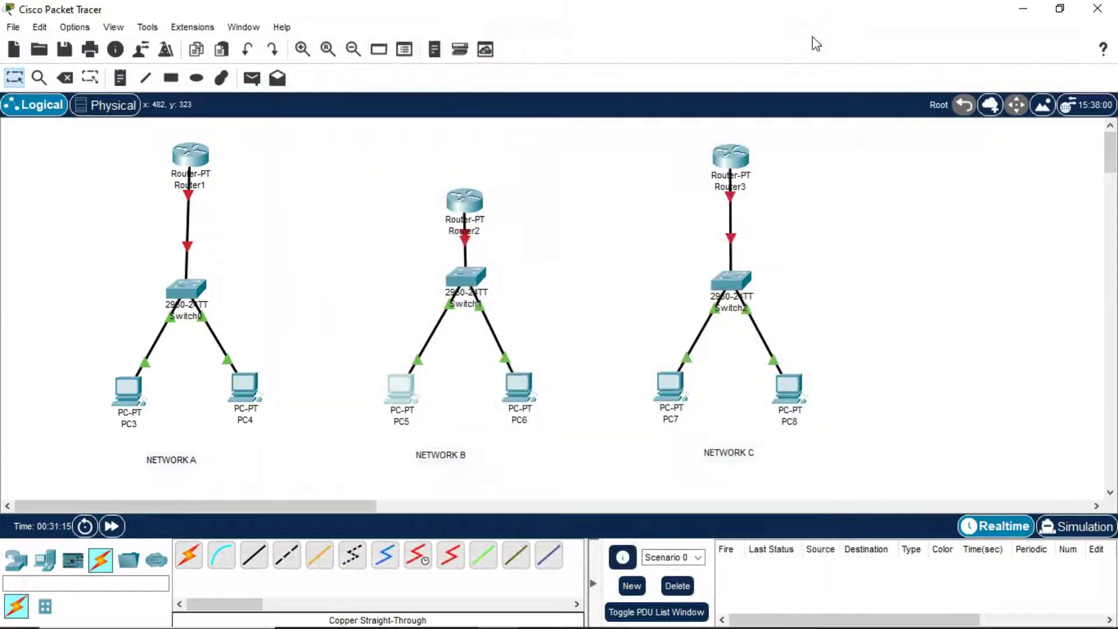
# Give PC6 the static IPv4 address 192.168.11.2 with subnet mask 255.255.255.0.
pyautogui.click(515, 385)
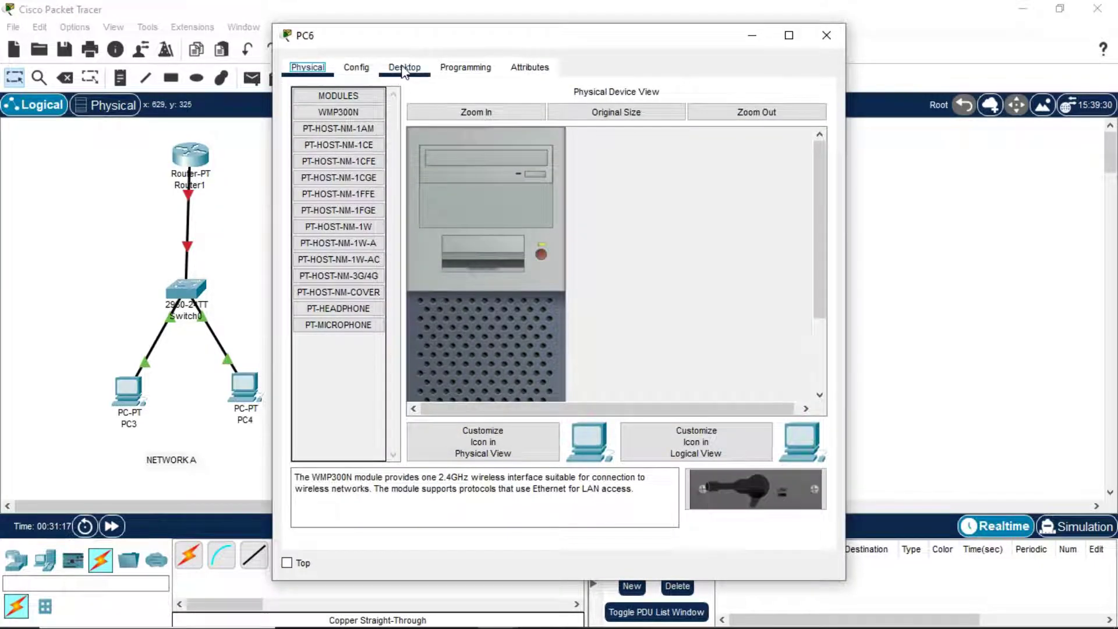
pyautogui.click(402, 67)
pyautogui.click(350, 130)
pyautogui.click(497, 187)
pyautogui.write('192.168.10.2')
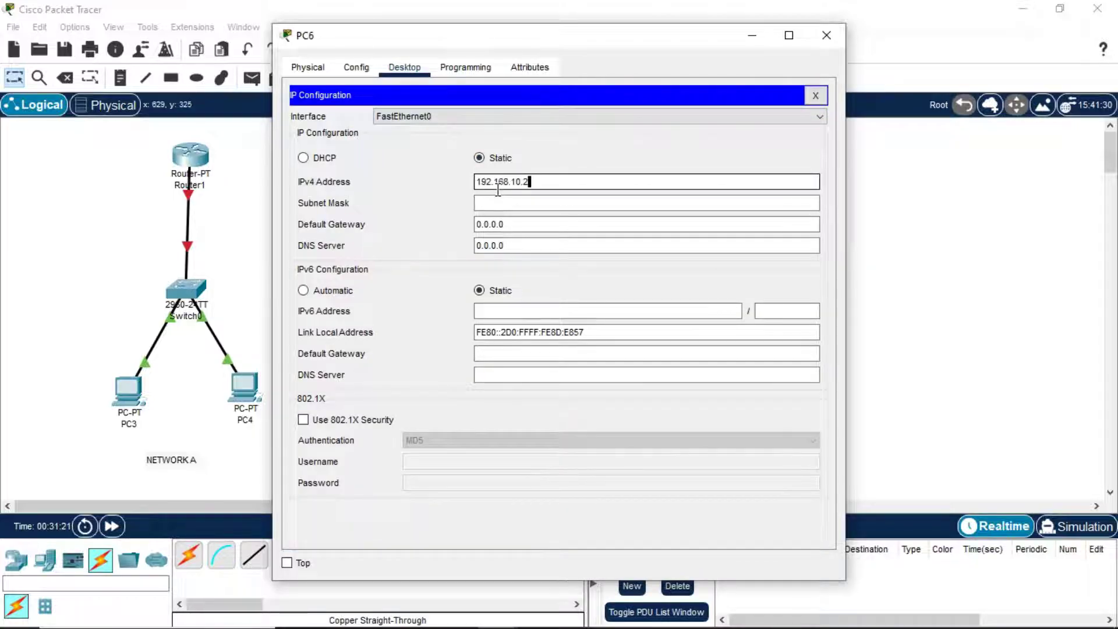
pyautogui.press('BackSpace')
pyautogui.write('1')
pyautogui.click(547, 185)
pyautogui.press('Tab')
# Set PC6's default gateway to 192.168.11.10 and close its configuration window.
pyautogui.click(518, 224)
pyautogui.press('BackSpace')
pyautogui.press('BackSpace')
pyautogui.press('BackSpace')
pyautogui.press('BackSpace')
pyautogui.press('BackSpace')
pyautogui.press('BackSpace')
pyautogui.write('192.168.11.2')
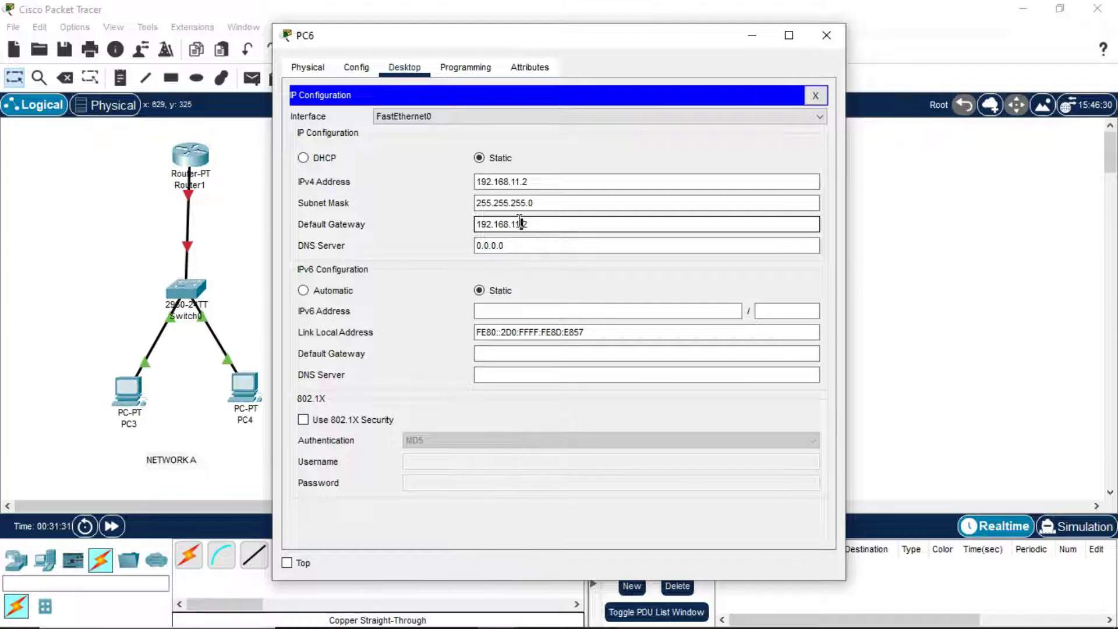
pyautogui.press('BackSpace')
pyautogui.write('10')
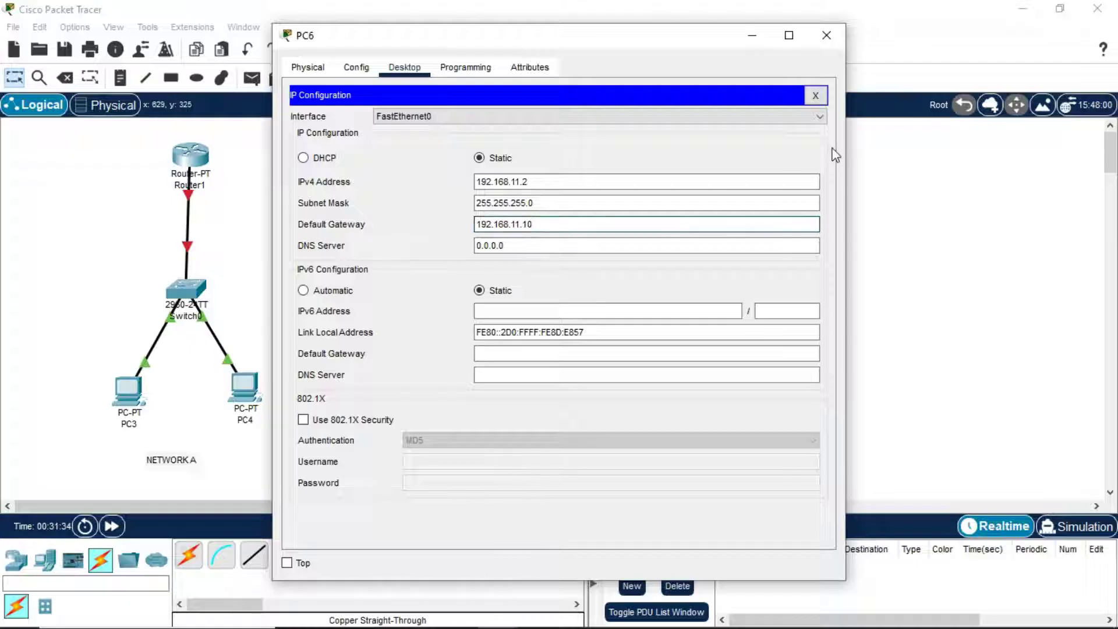
pyautogui.click(825, 42)
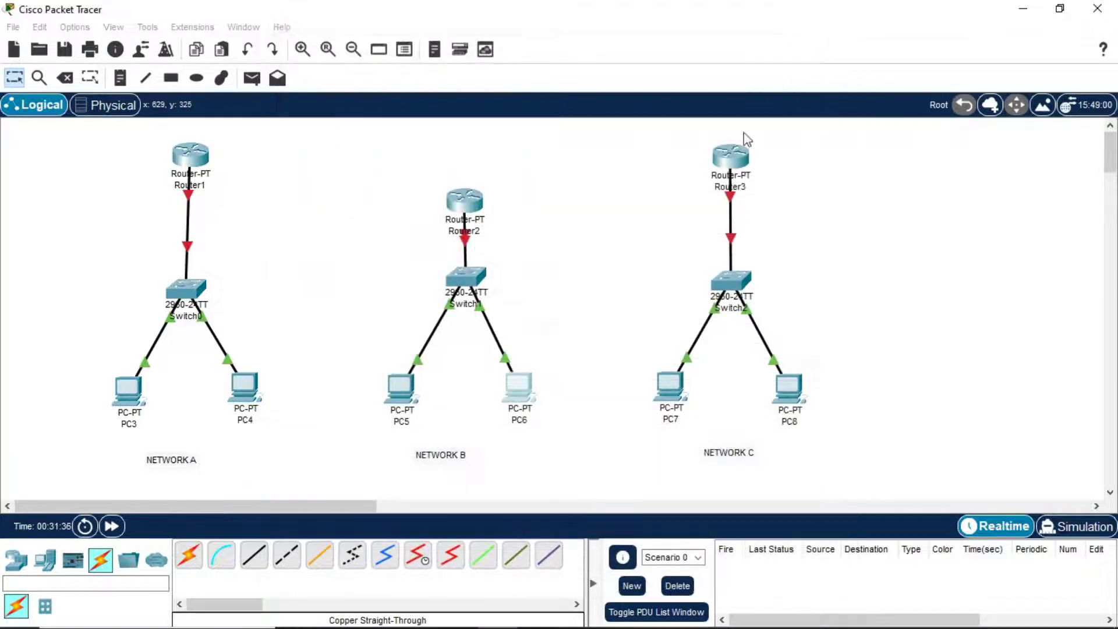
# Give PC7 the static IPv4 address 192.168.12.1 with subnet mask 255.255.255.0.
pyautogui.click(671, 378)
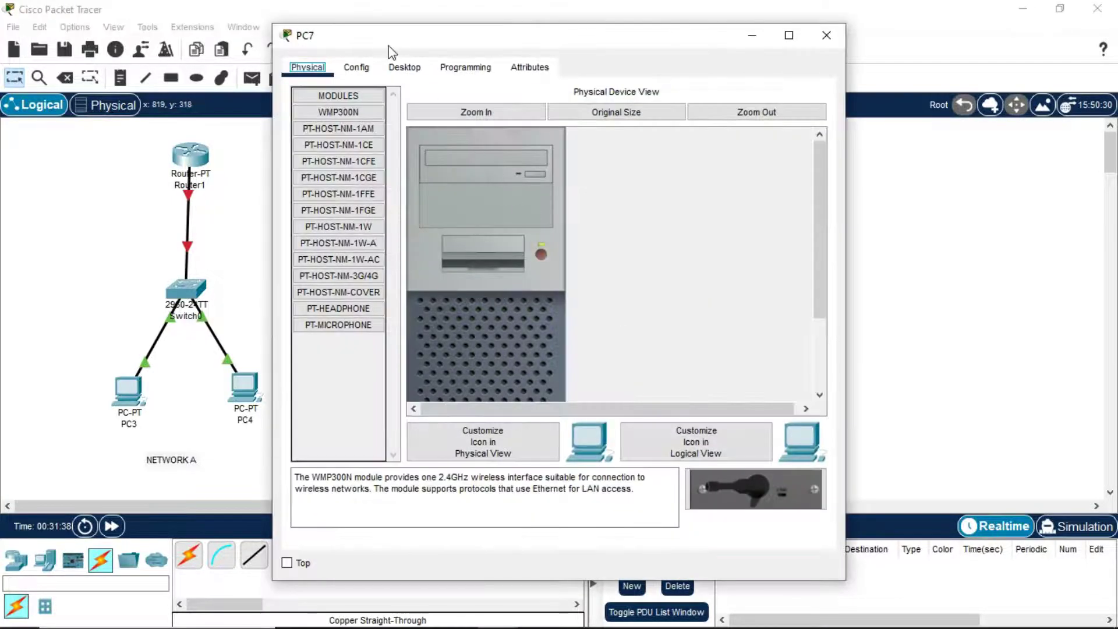
pyautogui.click(393, 67)
pyautogui.click(343, 131)
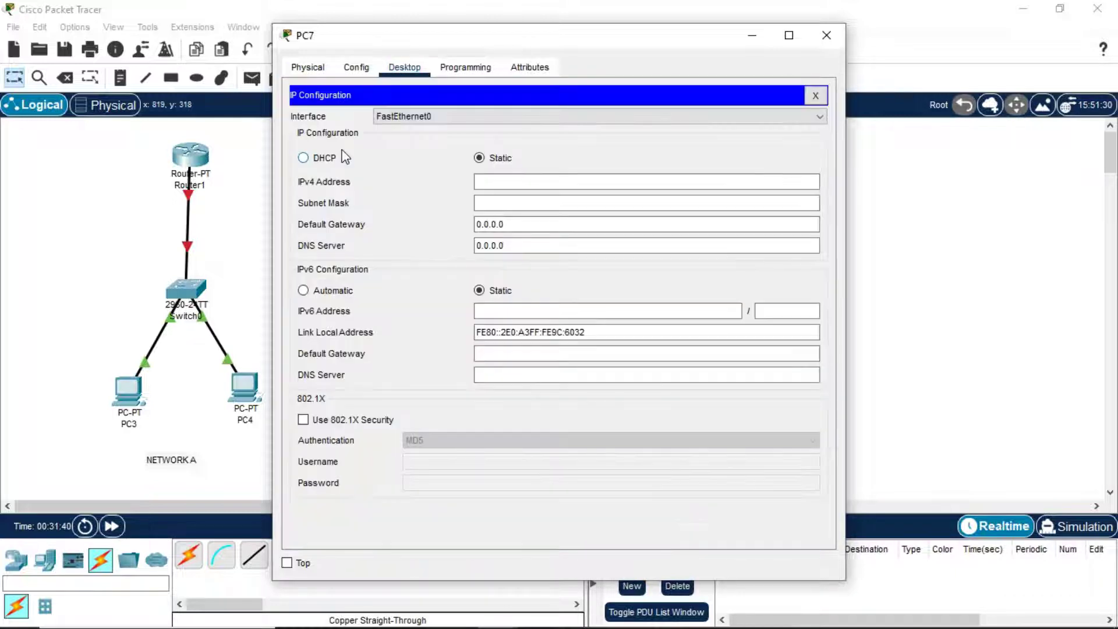
pyautogui.click(499, 177)
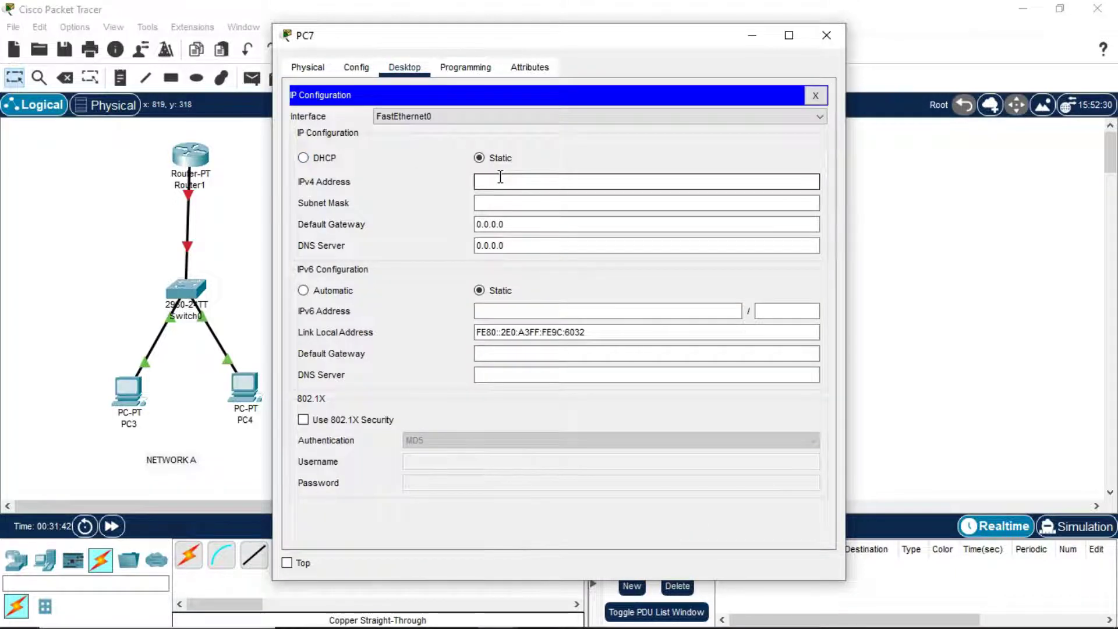
pyautogui.write('192.168.10.2')
pyautogui.press('Left')
pyautogui.press('Left')
pyautogui.press('BackSpace')
pyautogui.write('2')
pyautogui.press('Right')
pyautogui.press('Right')
pyautogui.press('BackSpace')
pyautogui.write('1')
pyautogui.press('Tab')
# Set PC7's default gateway to 192.168.12.10 and close its configuration window.
pyautogui.click(521, 226)
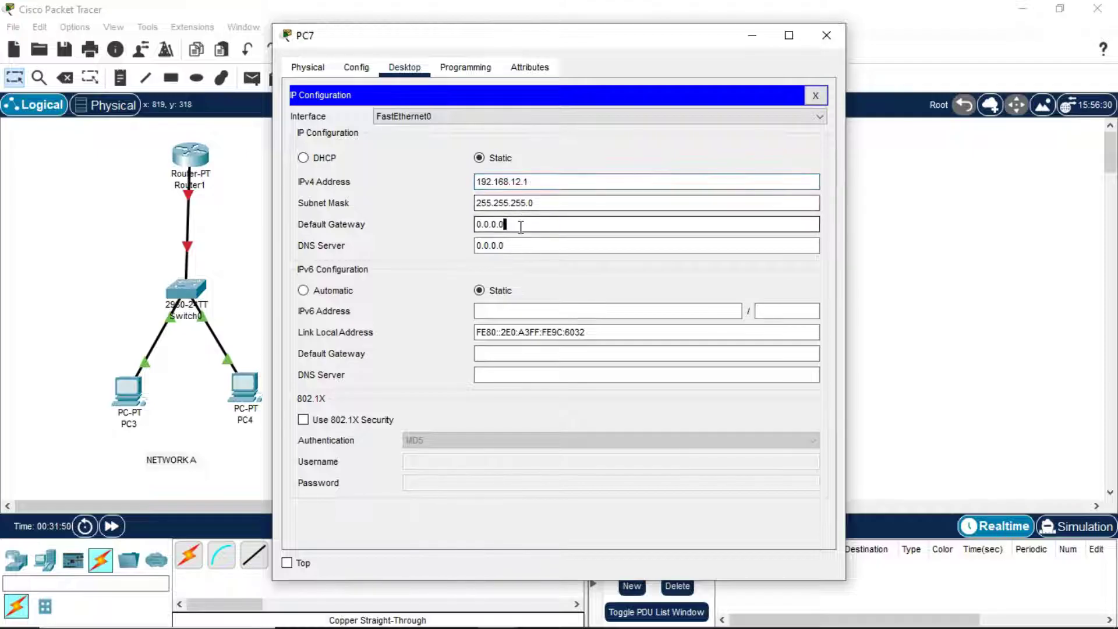
pyautogui.press('BackSpace')
pyautogui.press('BackSpace')
pyautogui.press('BackSpace')
pyautogui.press('BackSpace')
pyautogui.press('BackSpace')
pyautogui.press('BackSpace')
pyautogui.write('192.168.12.')
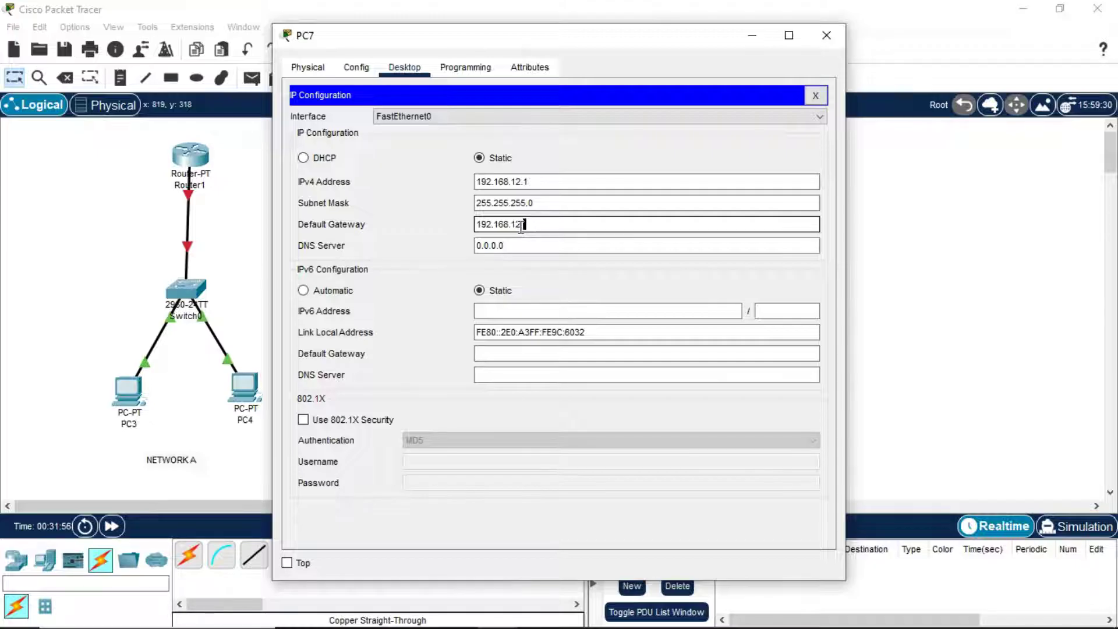
pyautogui.write('210')
pyautogui.click(825, 36)
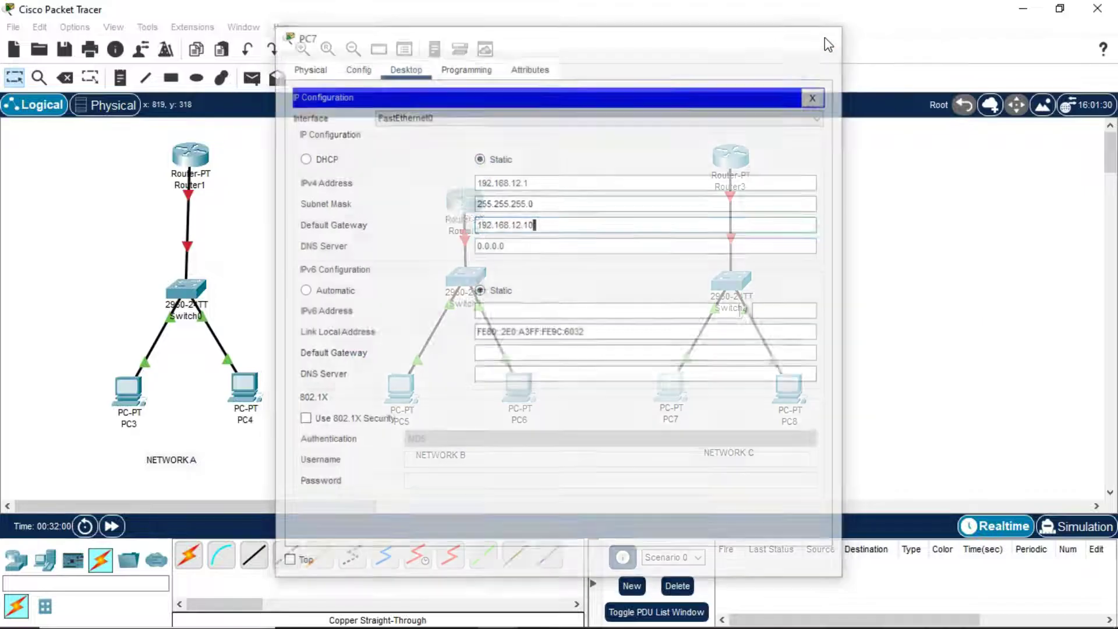
# Give PC8 the static IPv4 address 192.168.12.2 with subnet mask 255.255.255.0.
pyautogui.click(786, 387)
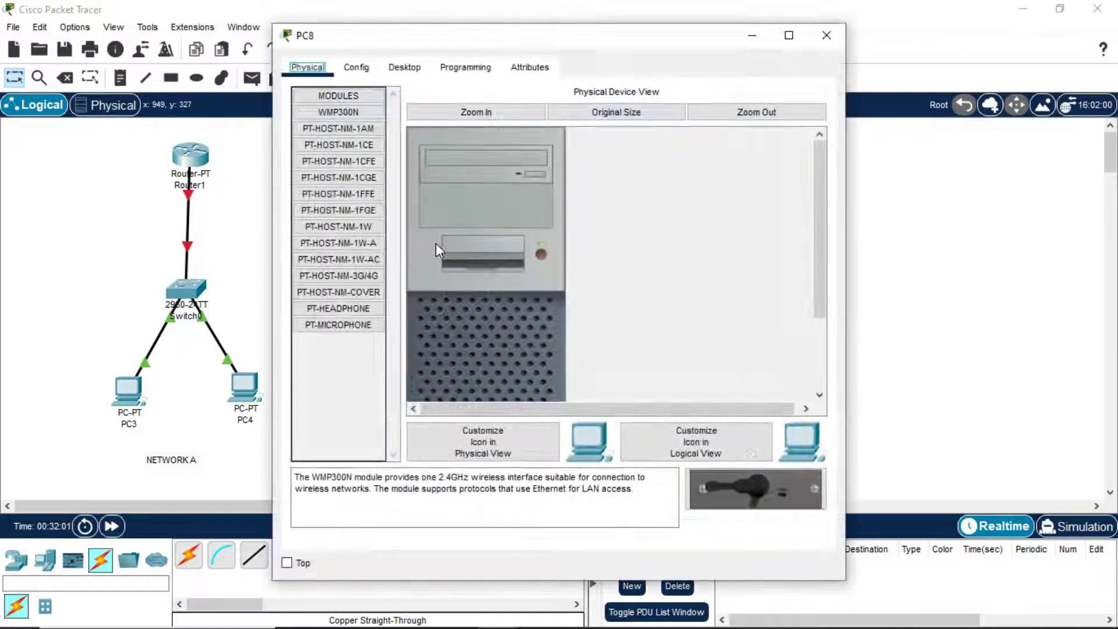
pyautogui.click(403, 69)
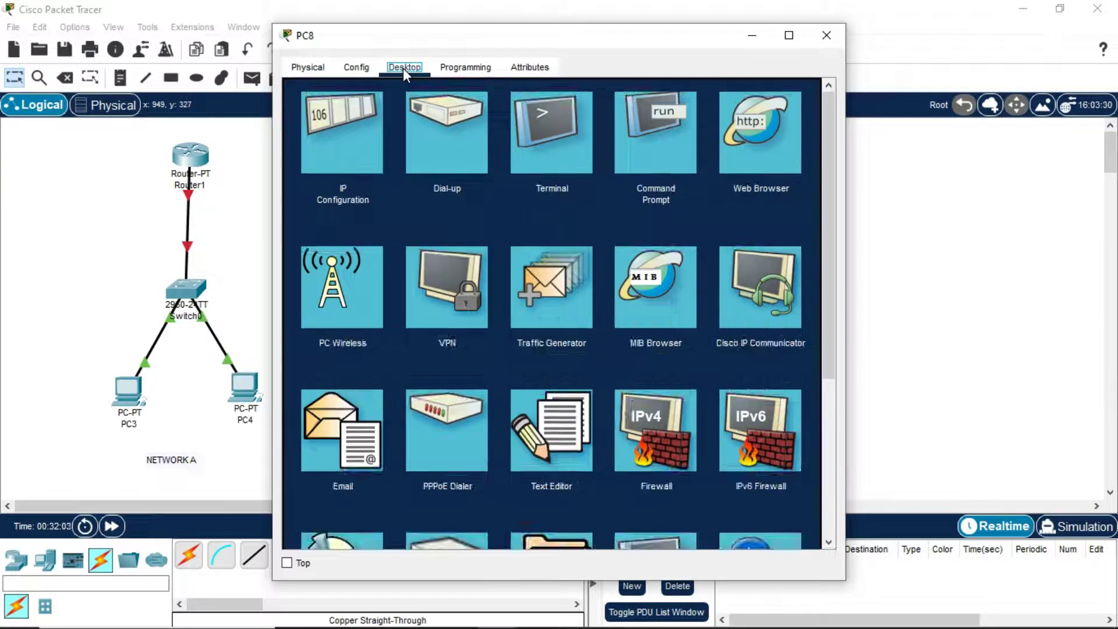
pyautogui.click(339, 129)
pyautogui.click(489, 181)
pyautogui.write('192.168.10.2')
pyautogui.press('Left')
pyautogui.press('Left')
pyautogui.press('BackSpace')
pyautogui.write('2')
pyautogui.click(539, 181)
pyautogui.press('Return')
# Set PC8's default gateway to 192.168.12.10 and close its configuration window.
pyautogui.click(520, 226)
pyautogui.press('BackSpace')
pyautogui.press('BackSpace')
pyautogui.press('BackSpace')
pyautogui.press('BackSpace')
pyautogui.press('BackSpace')
pyautogui.press('BackSpace')
pyautogui.press('BackSpace')
pyautogui.write('192.168.10.2')
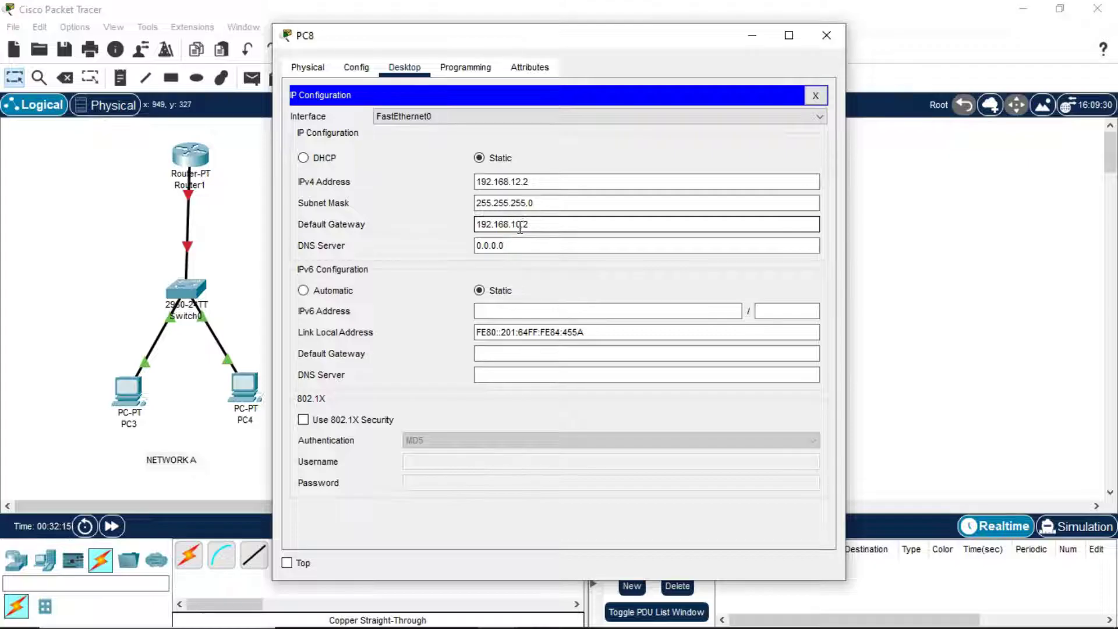
pyautogui.write('2.10')
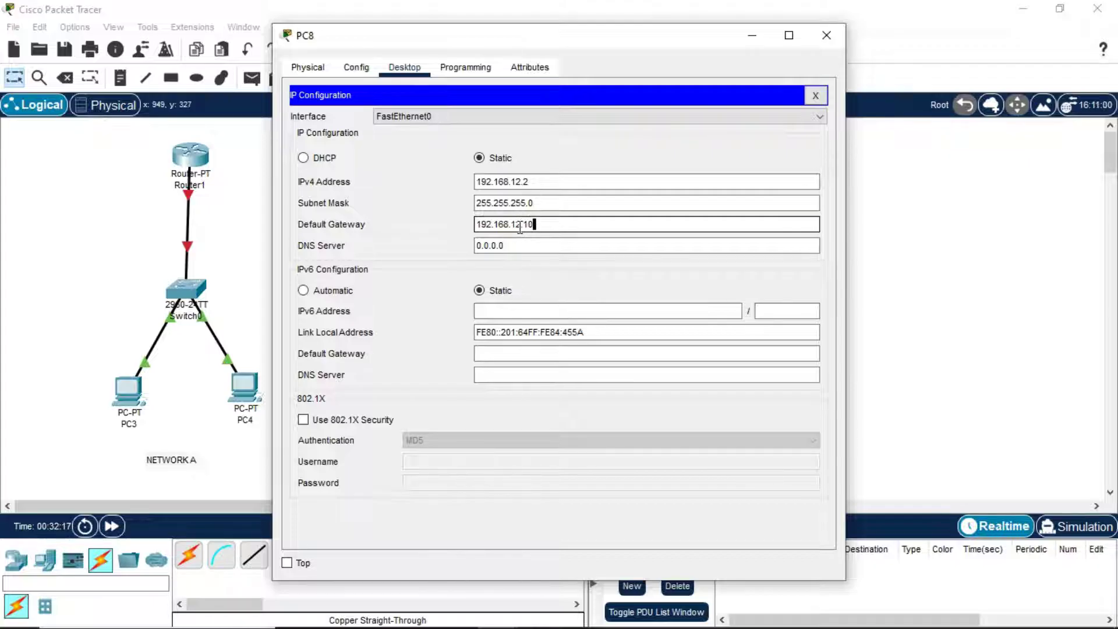
pyautogui.click(826, 36)
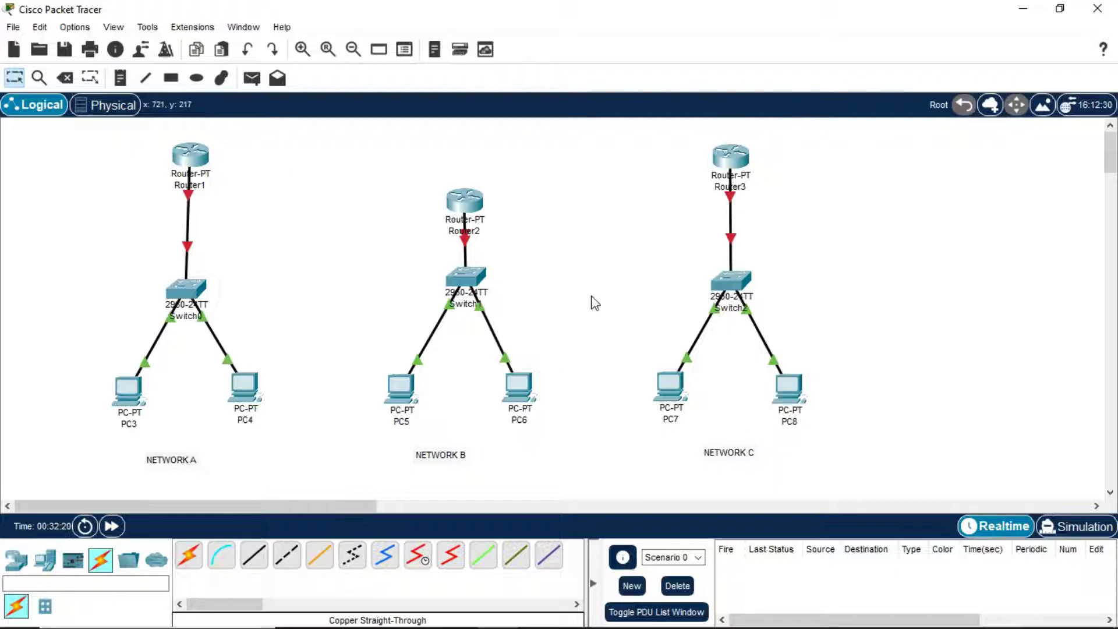
# Place the text notes 192.168.10.10, 192.168.11.10 and 192.168.12.10 between the two PCs of Networks A, B and C respectively.
pyautogui.click(123, 82)
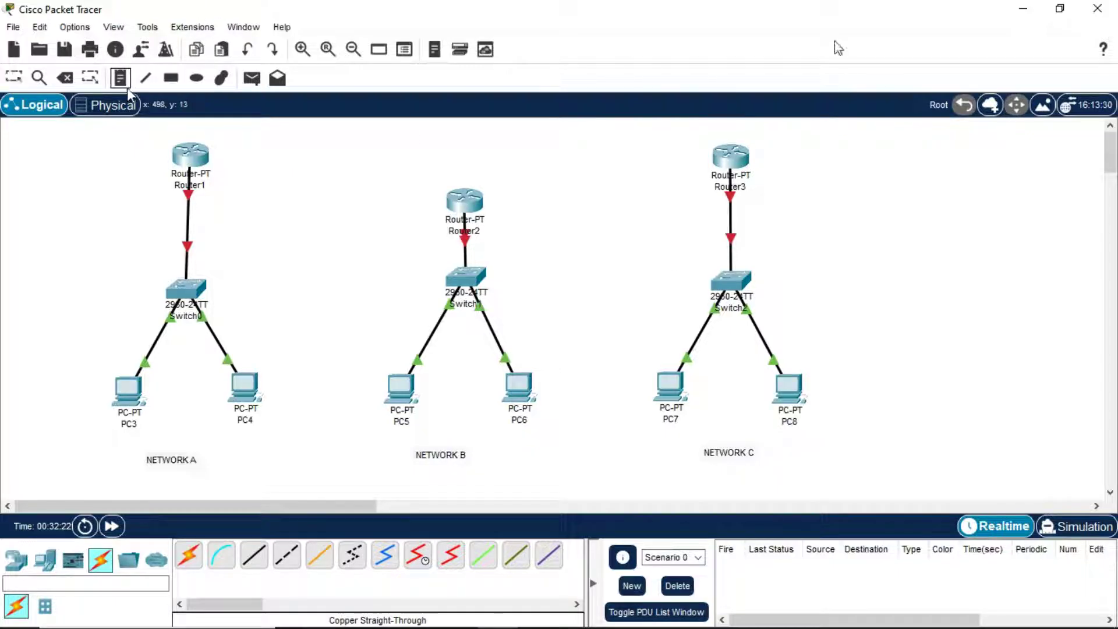
pyautogui.click(162, 413)
pyautogui.write('192.168.10.10')
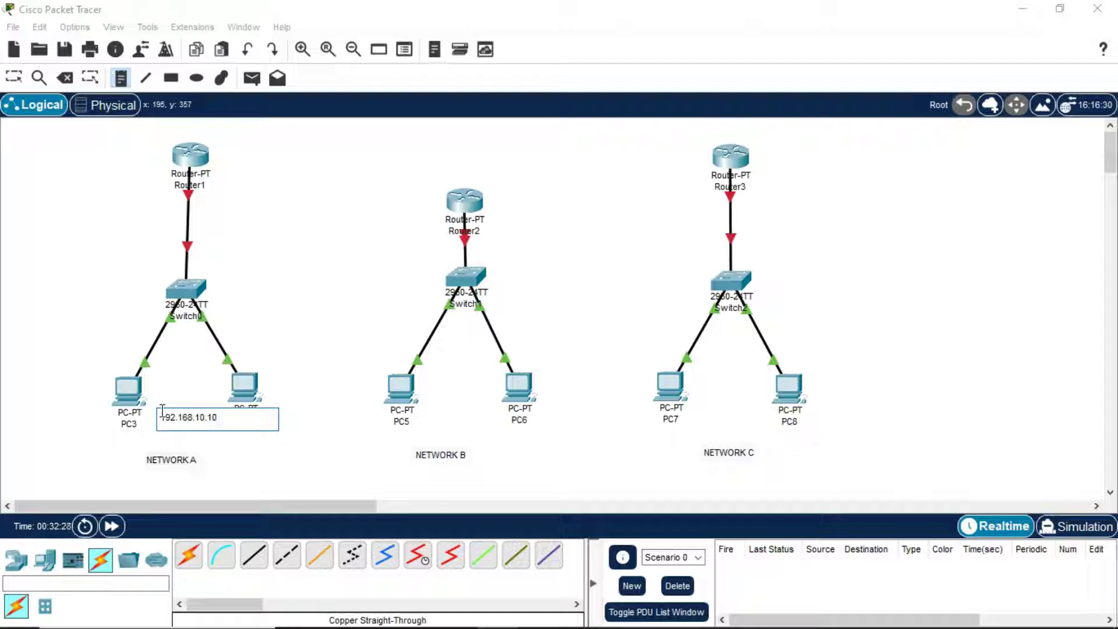
pyautogui.click(426, 416)
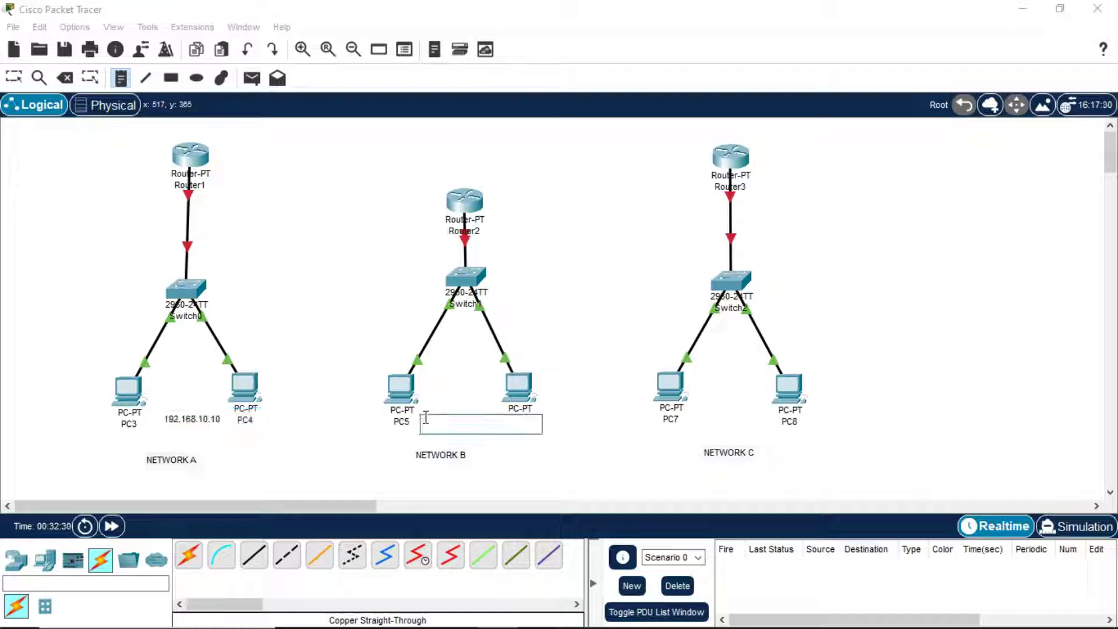
pyautogui.write('192.168.11.10')
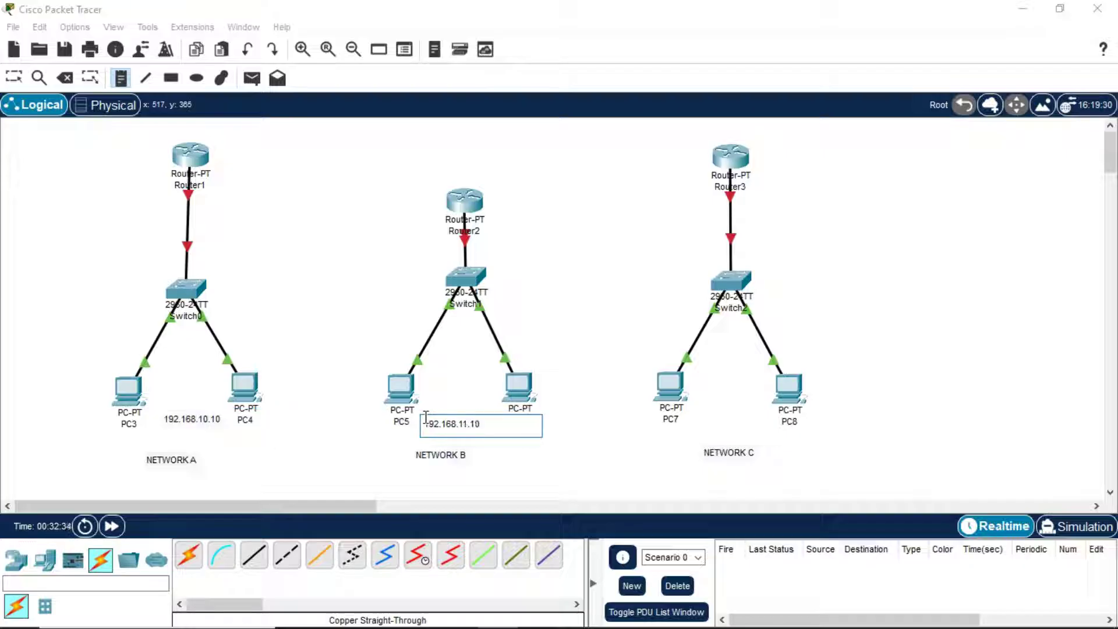
pyautogui.click(698, 410)
pyautogui.write('192.168.')
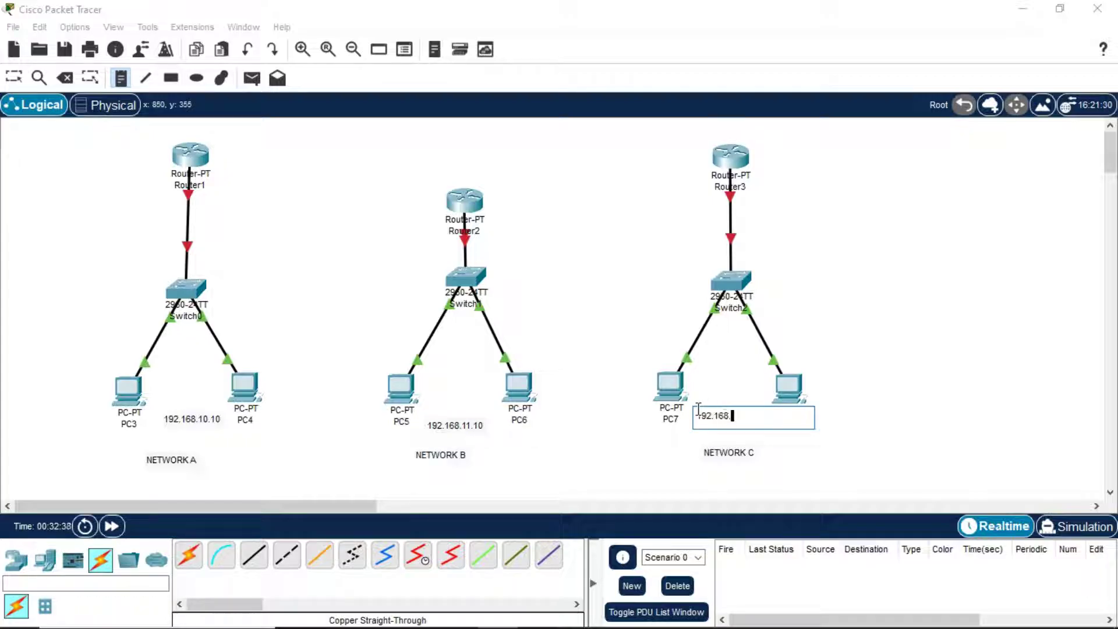
pyautogui.write('12.10')
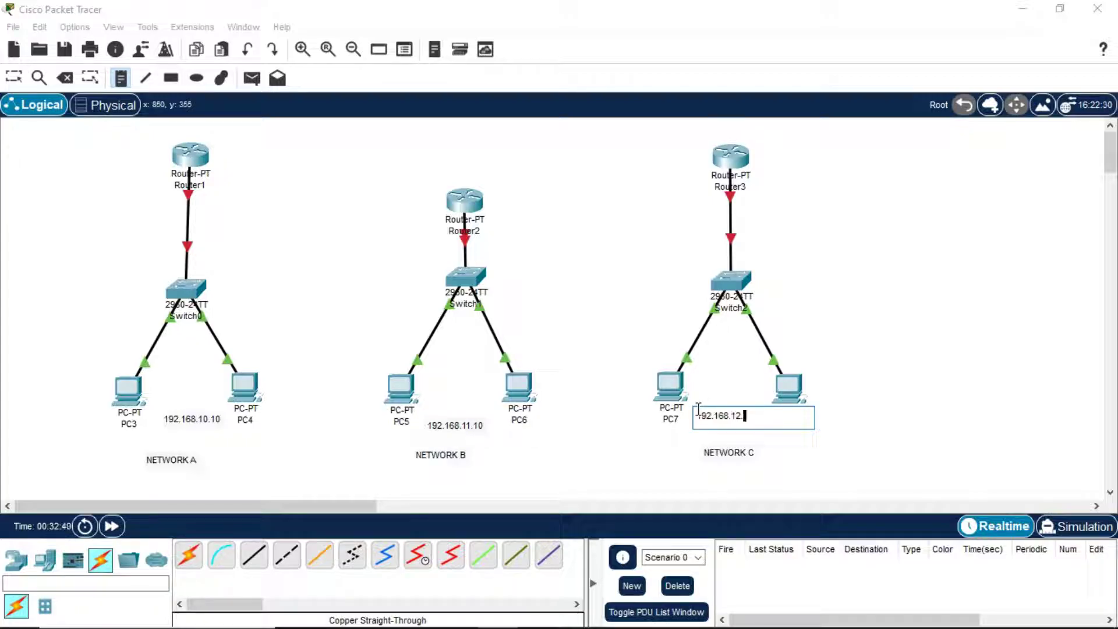
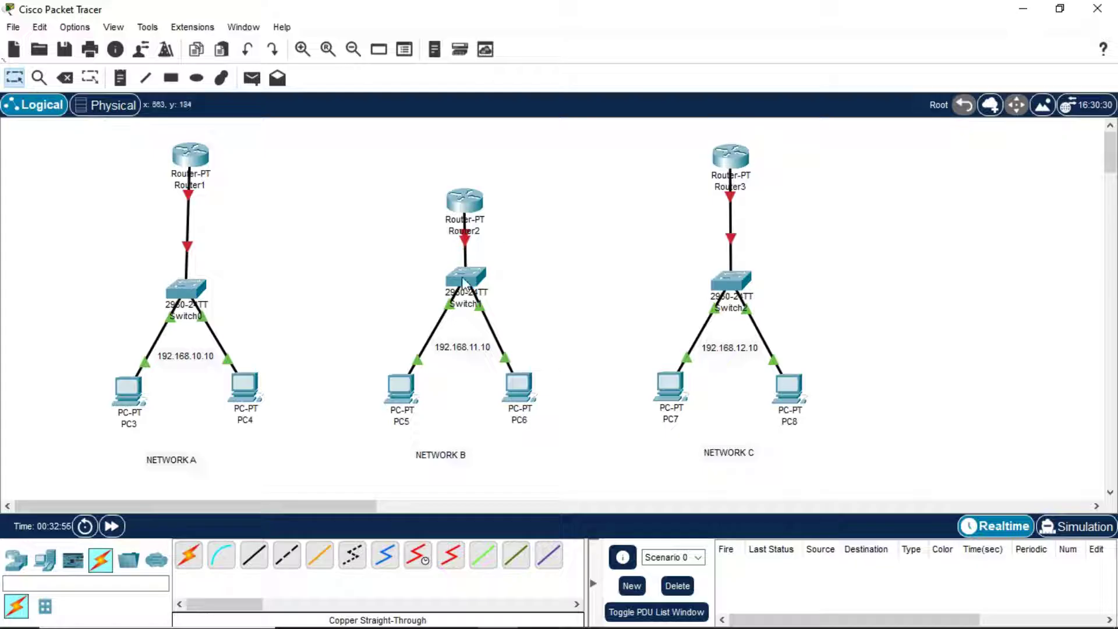
# Move Network B's switch slightly down, farther from Router2 and closer to its gateway note.
pyautogui.moveTo(462, 277); pyautogui.dragTo(462, 294)
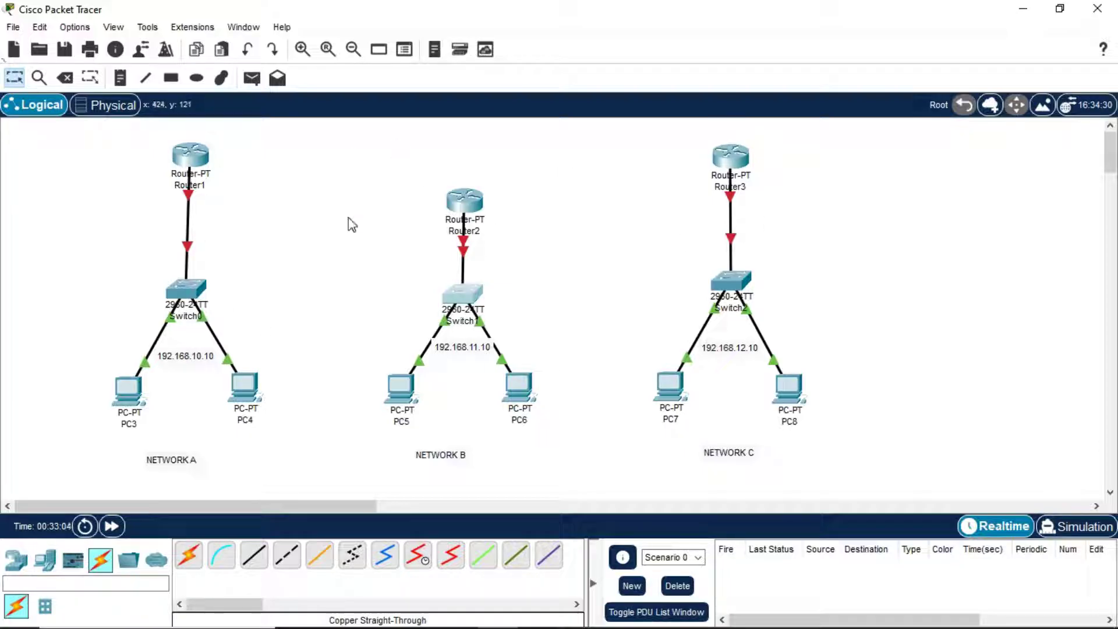
# Connect Router1 to Router2 with a Serial DCE cable, choosing a serial port on each router.
pyautogui.click(417, 556)
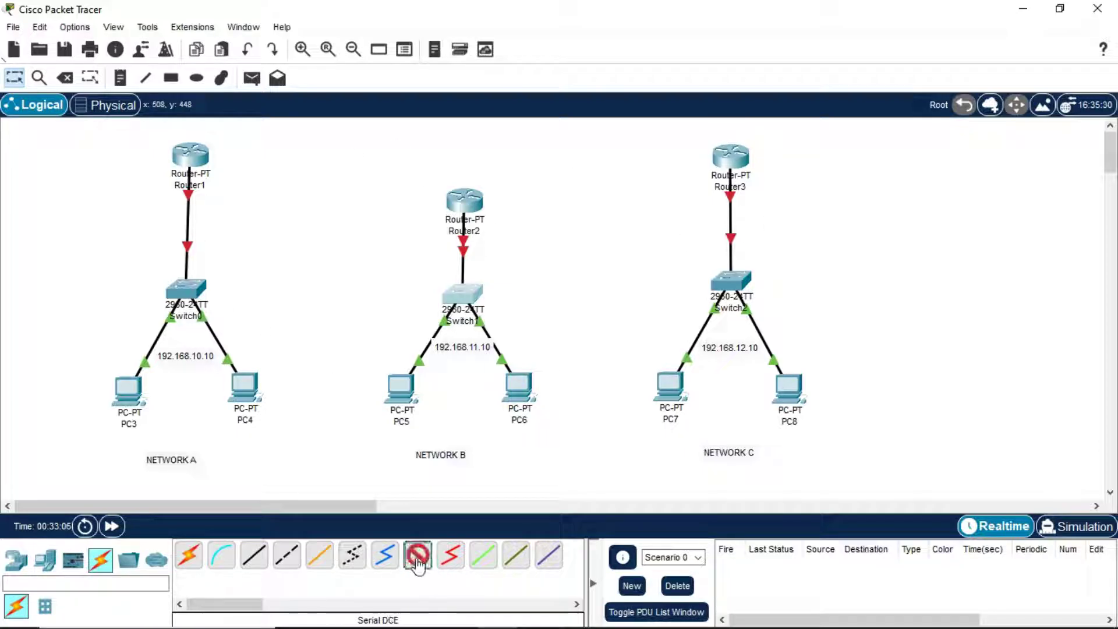
pyautogui.click(189, 154)
pyautogui.click(236, 218)
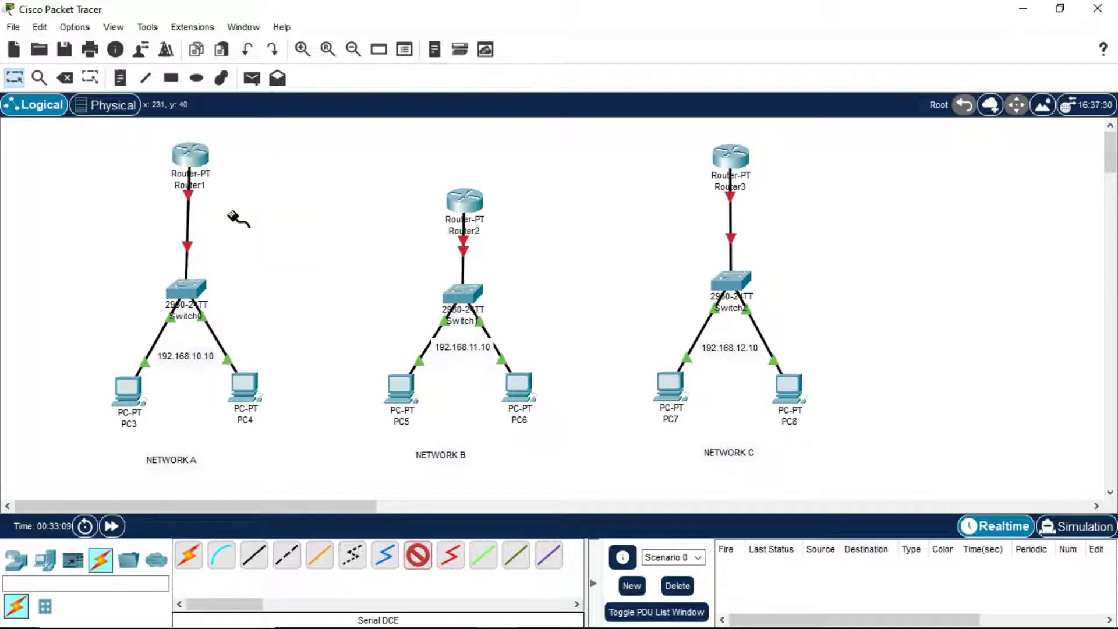
pyautogui.click(464, 200)
pyautogui.click(501, 267)
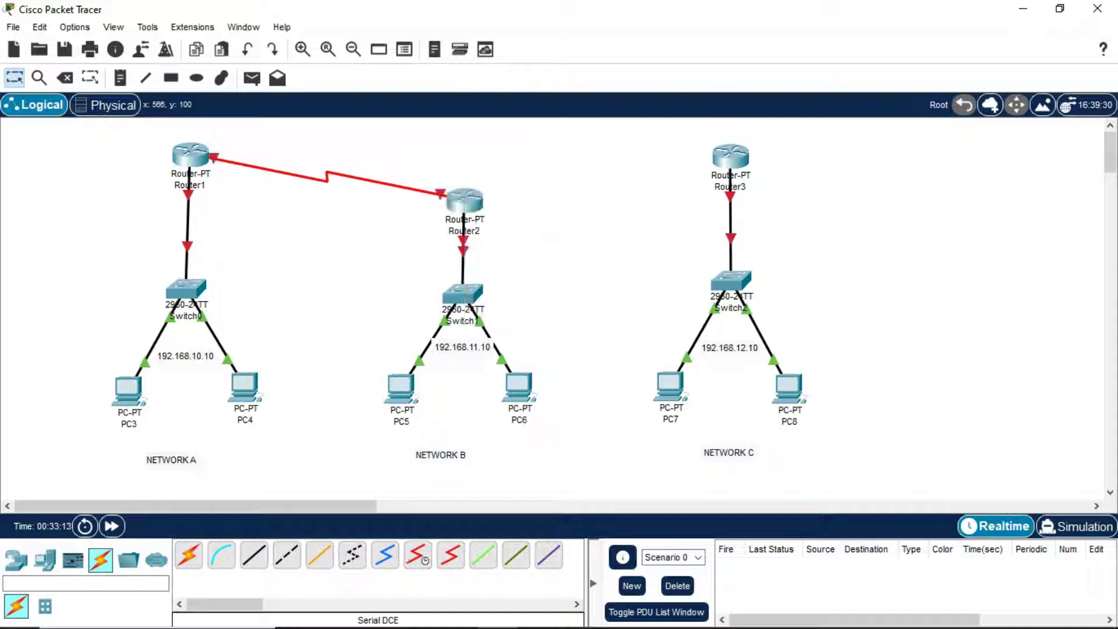
# Turn on Router1's FastEthernet0/0 port and assign it IPv4 address 192.168.10.10 with subnet mask 255.255.255.0.
pyautogui.click(190, 158)
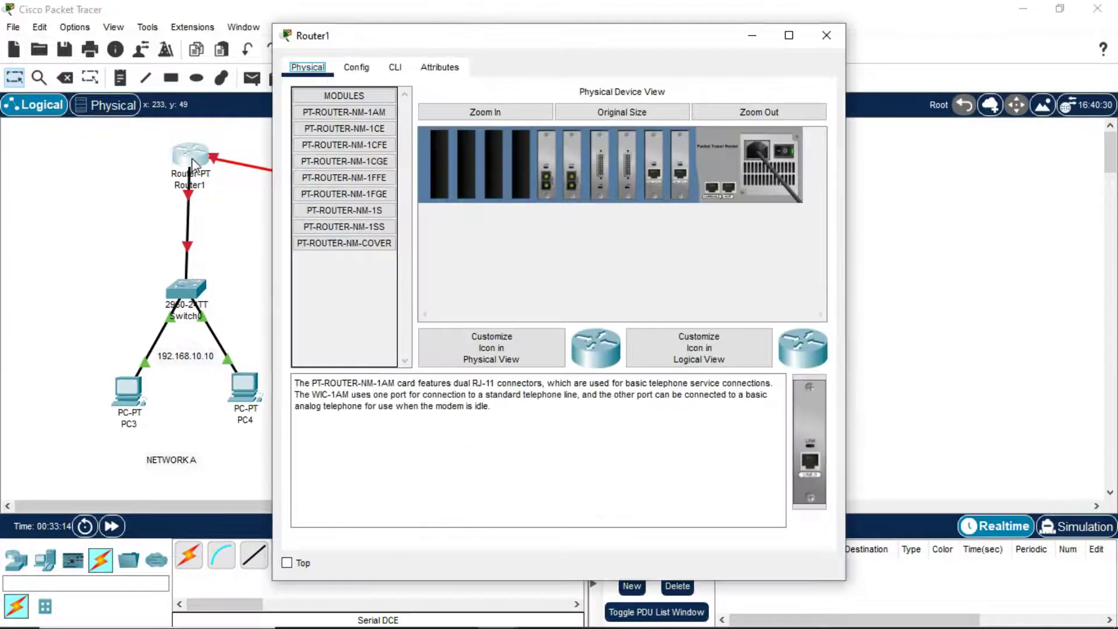
pyautogui.click(358, 68)
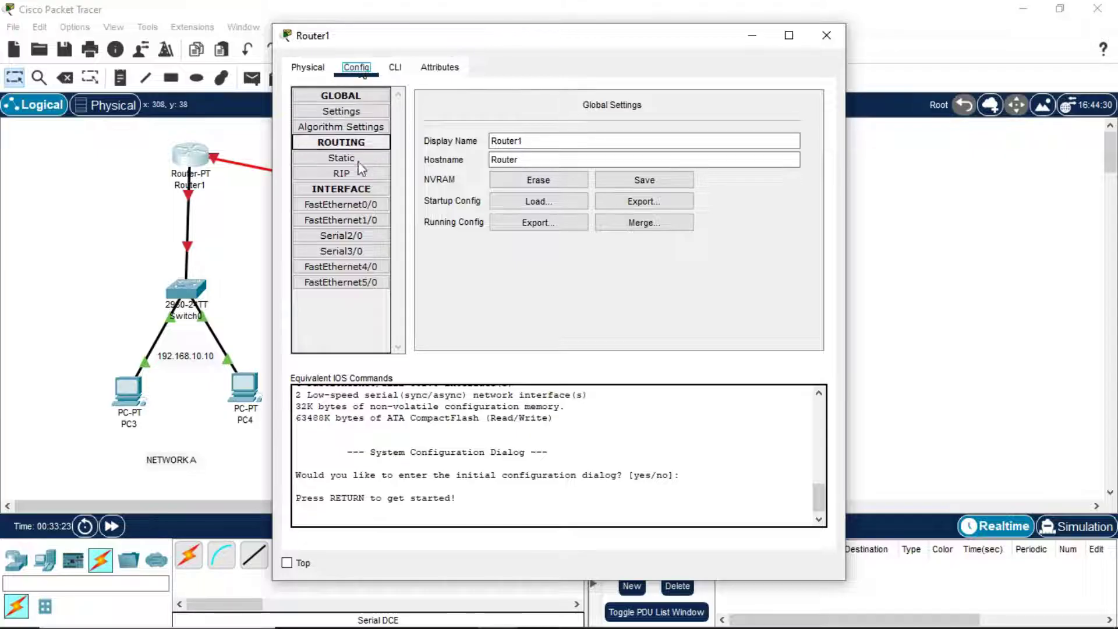
pyautogui.click(326, 202)
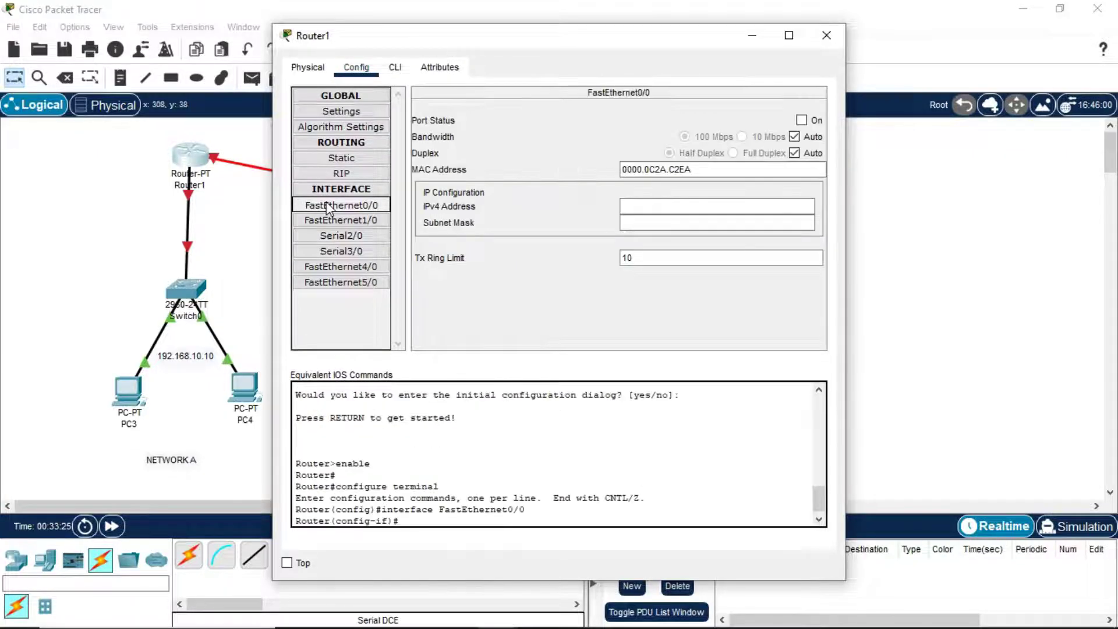
pyautogui.click(805, 119)
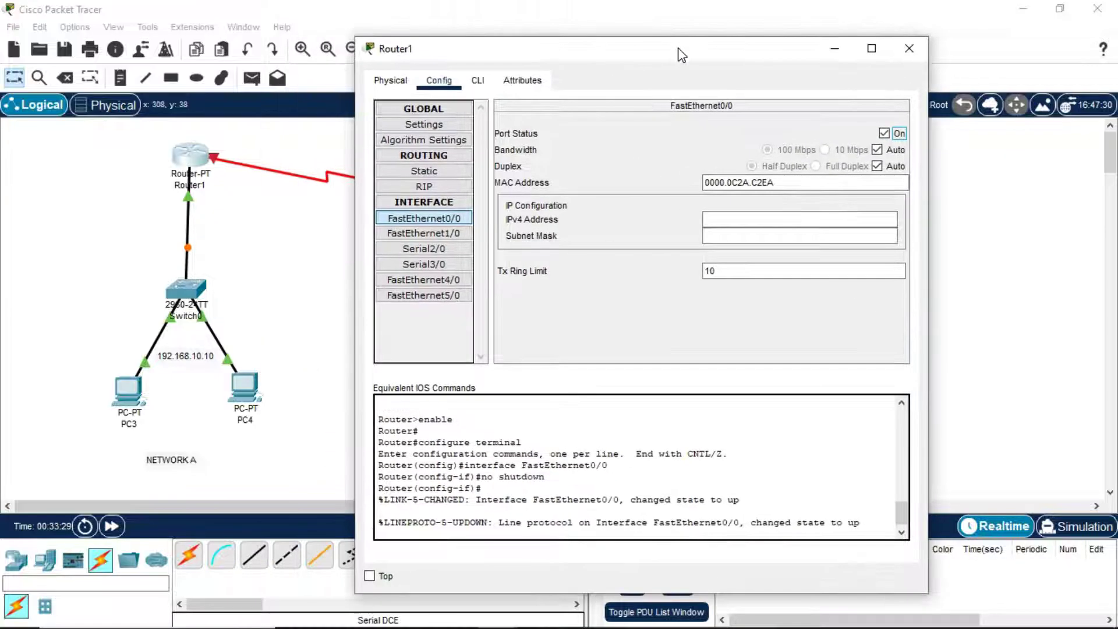
pyautogui.moveTo(599, 37); pyautogui.dragTo(682, 50)
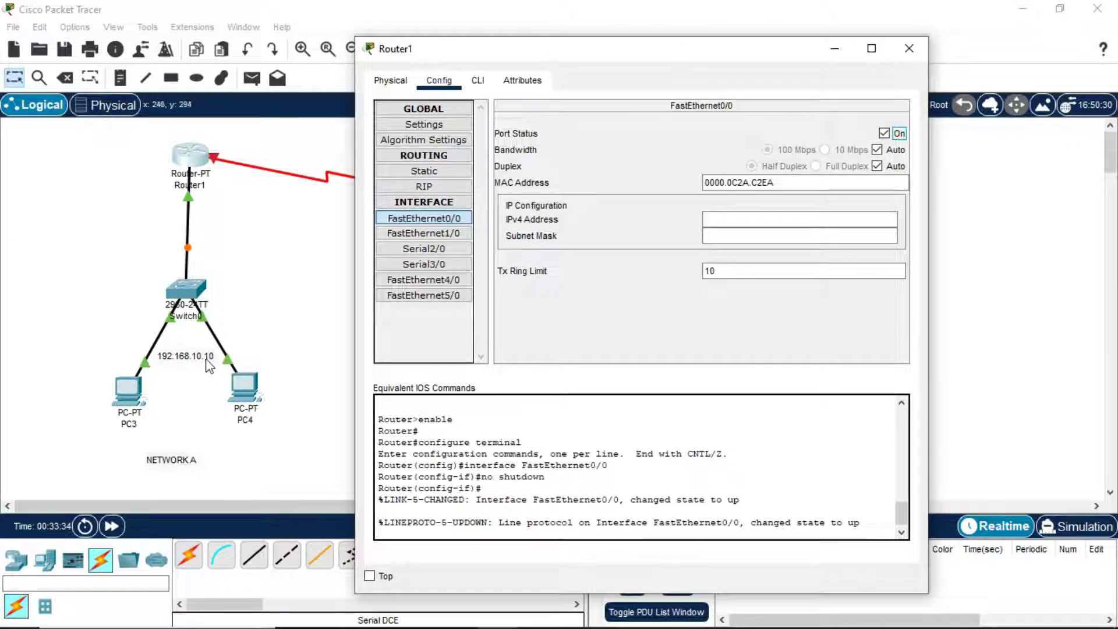
pyautogui.click(752, 222)
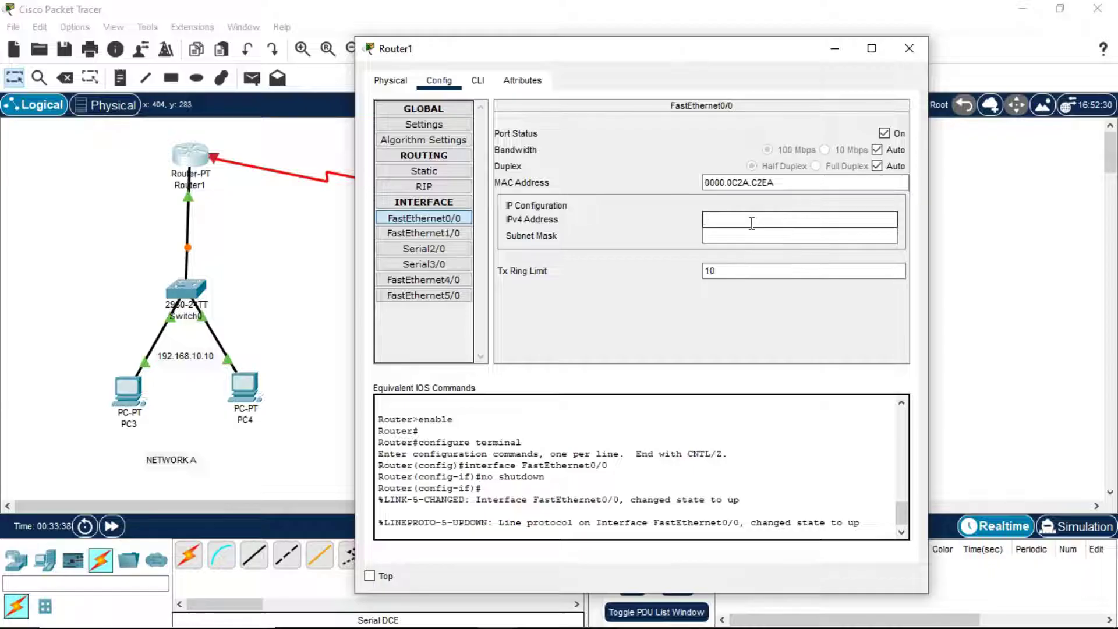
pyautogui.write('192.168.10.10')
pyautogui.press('Return')
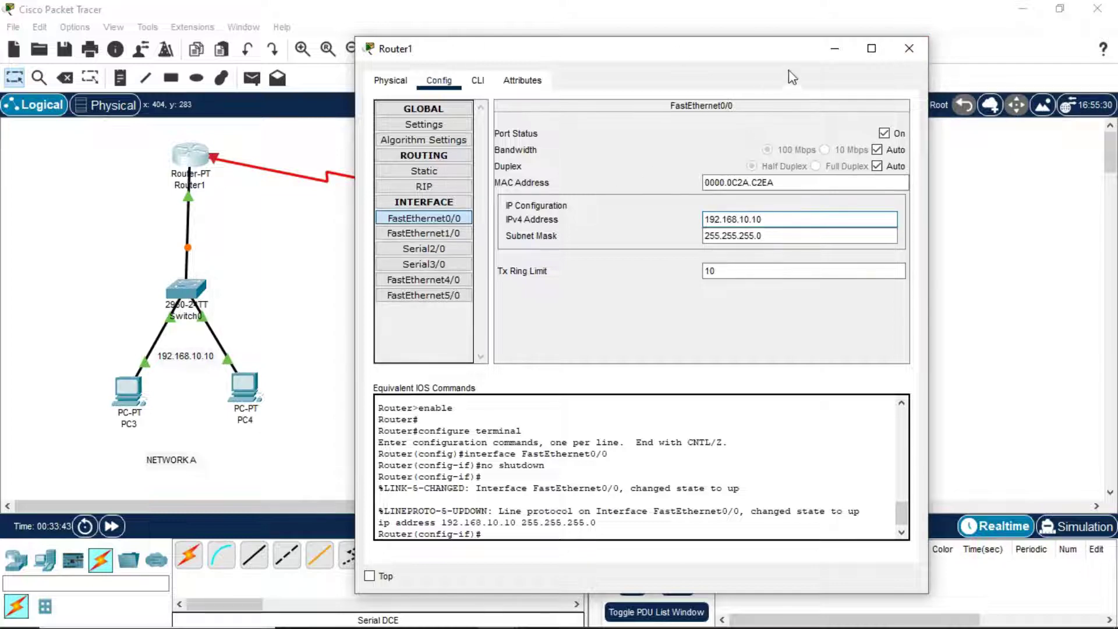
# Turn on Router1's Serial2/0 port, assign it 10.0.0.1 with subnet mask 255.0.0.0, and close the router's configuration window.
pyautogui.moveTo(460, 50); pyautogui.dragTo(409, 59)
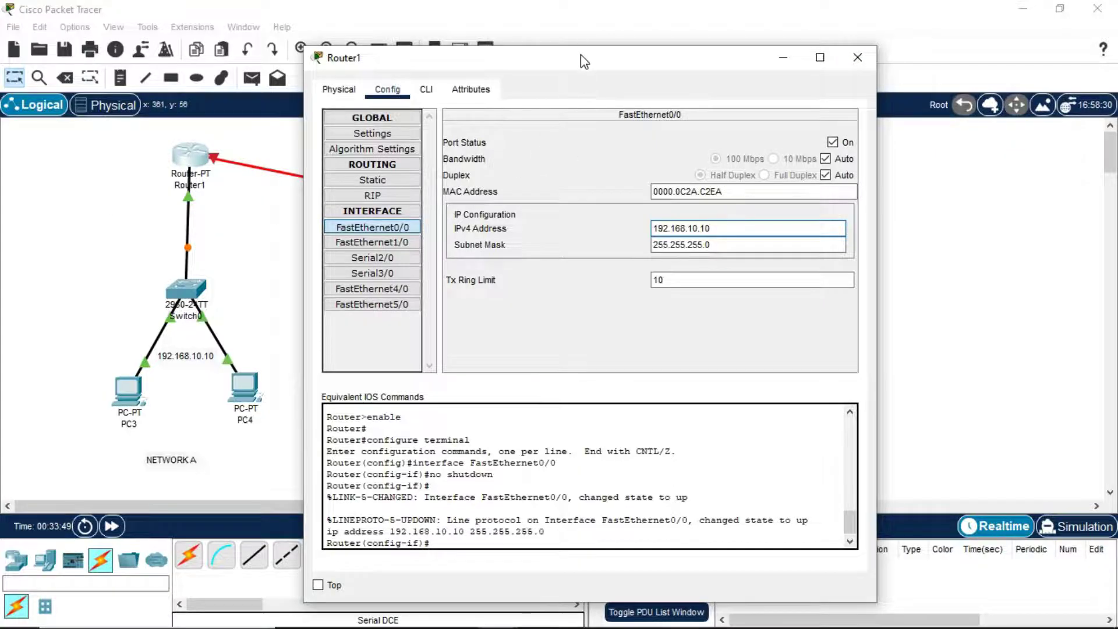
pyautogui.moveTo(580, 61); pyautogui.dragTo(631, 99)
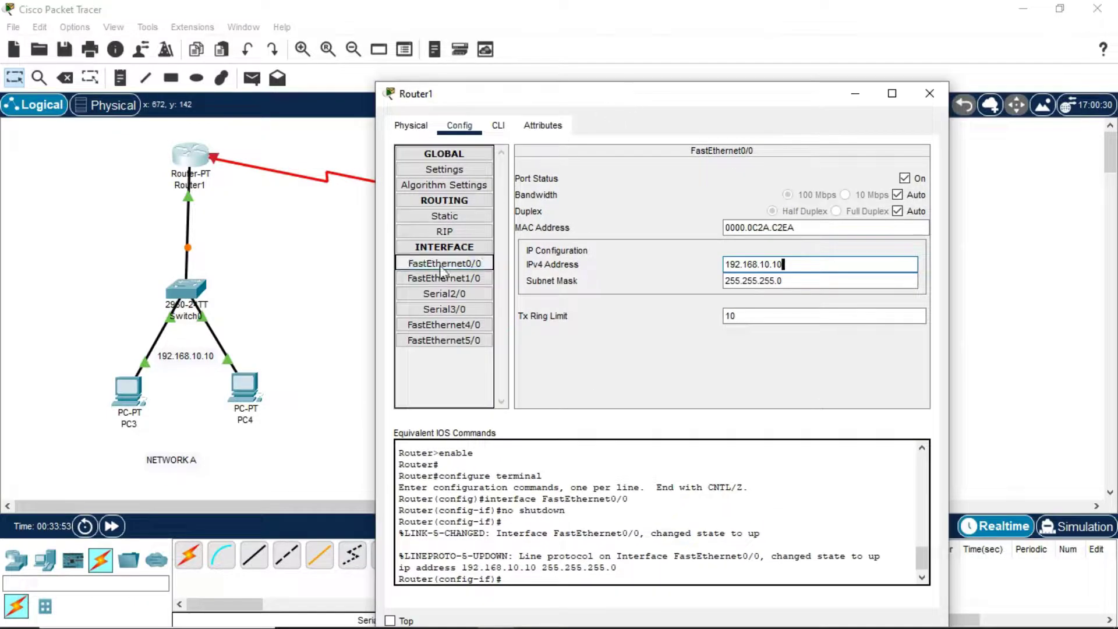
pyautogui.click(438, 294)
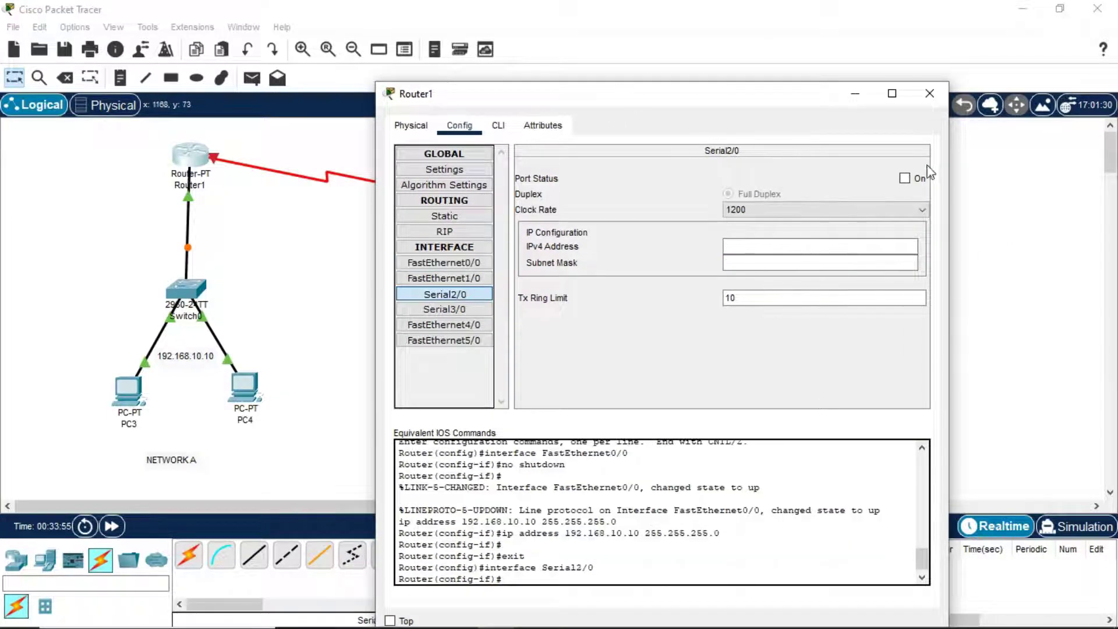
pyautogui.click(905, 178)
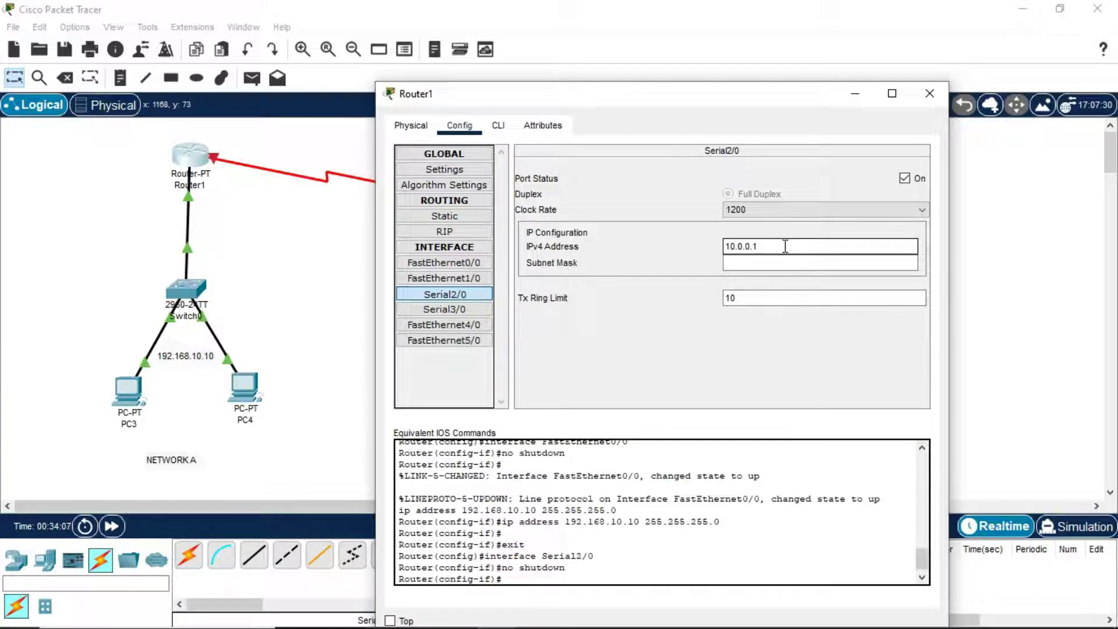
pyautogui.press('Return')
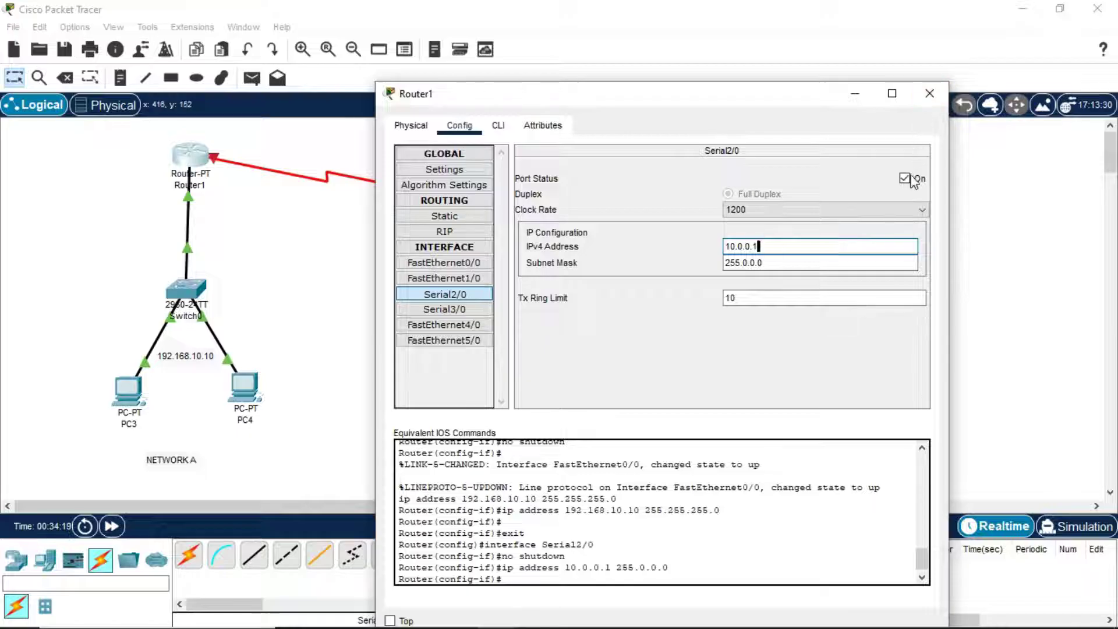
pyautogui.click(927, 94)
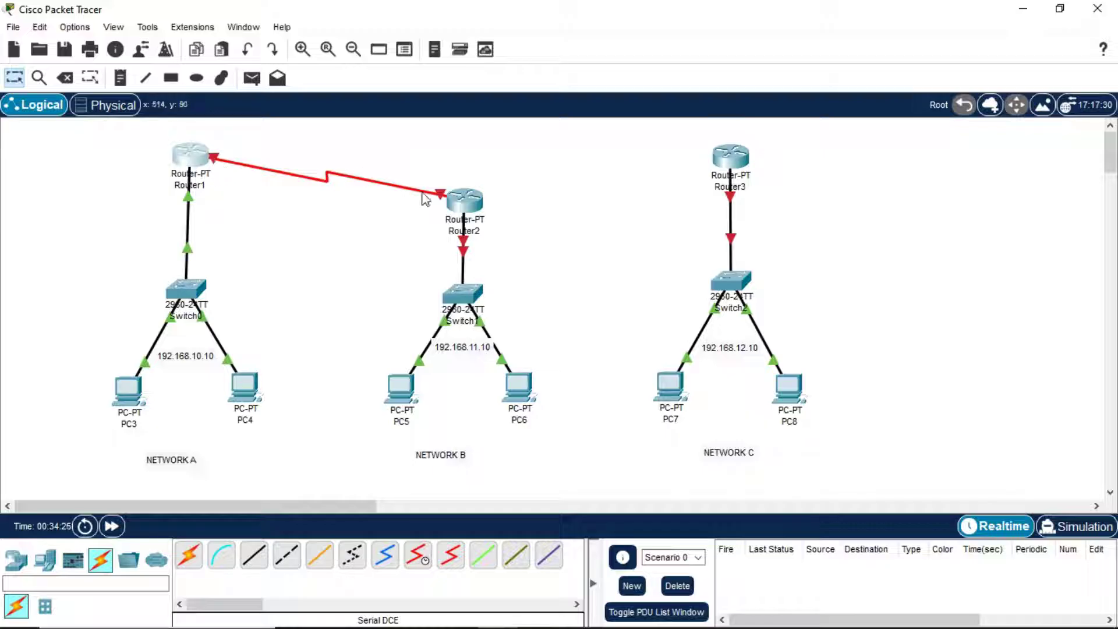
# Turn on Router2's FastEthernet0/0 port and assign it IPv4 address 192.168.11.10 with subnet mask 255.255.255.0.
pyautogui.click(462, 203)
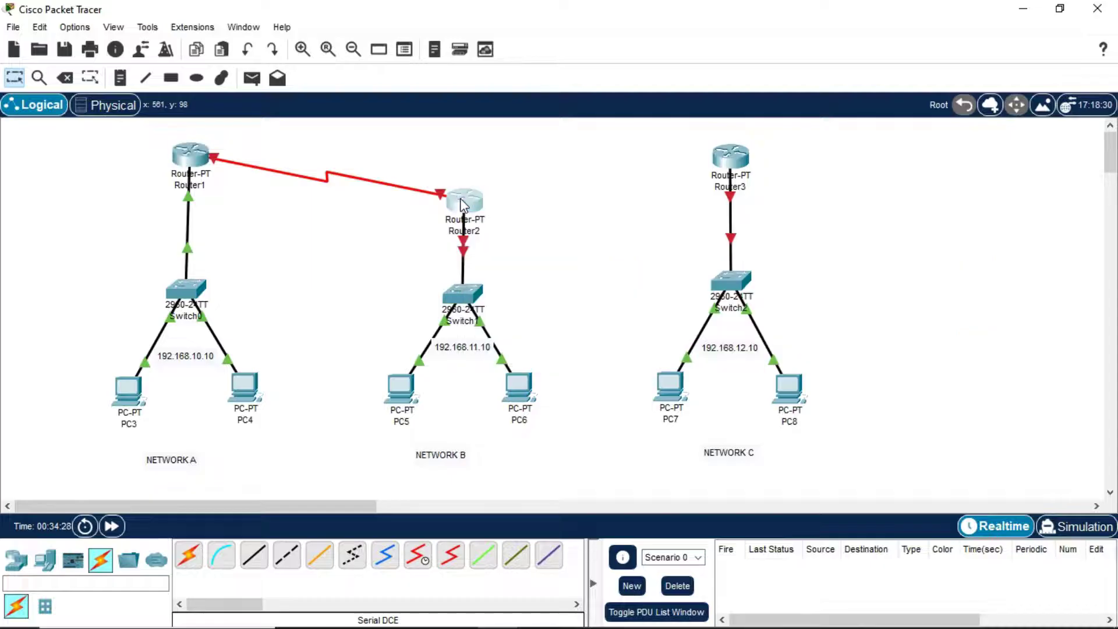
pyautogui.moveTo(592, 36); pyautogui.dragTo(873, 53)
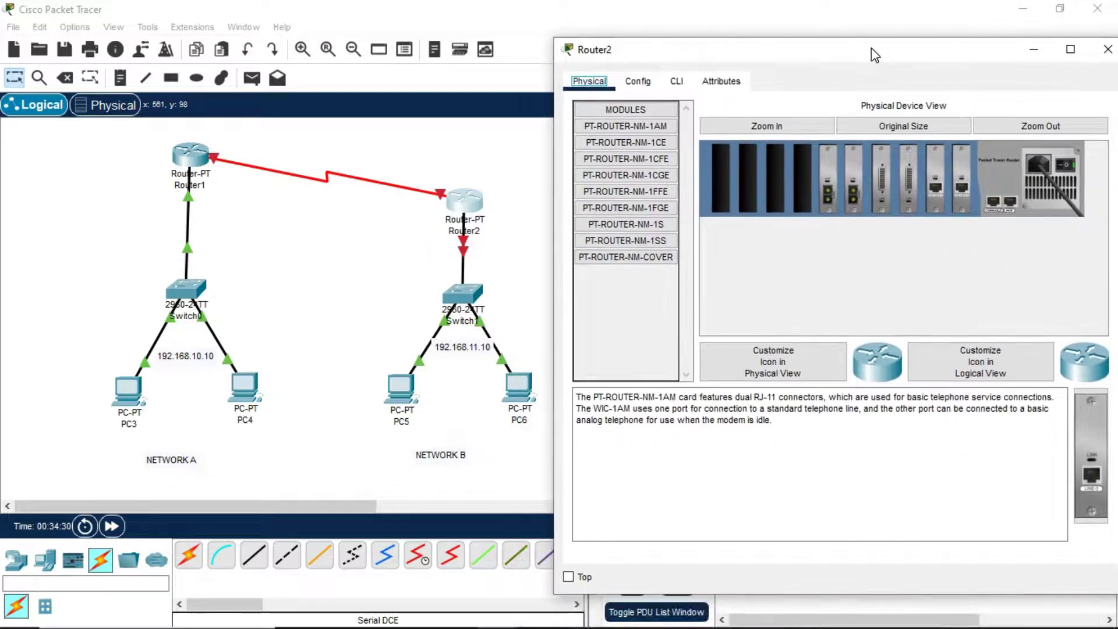
pyautogui.click(638, 81)
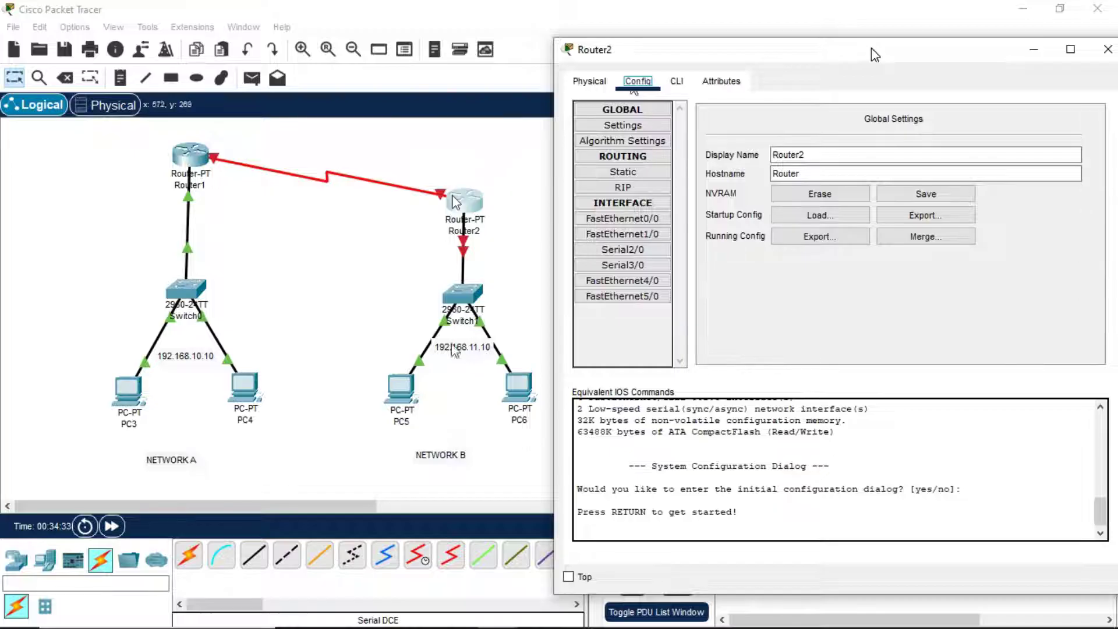
pyautogui.click(634, 223)
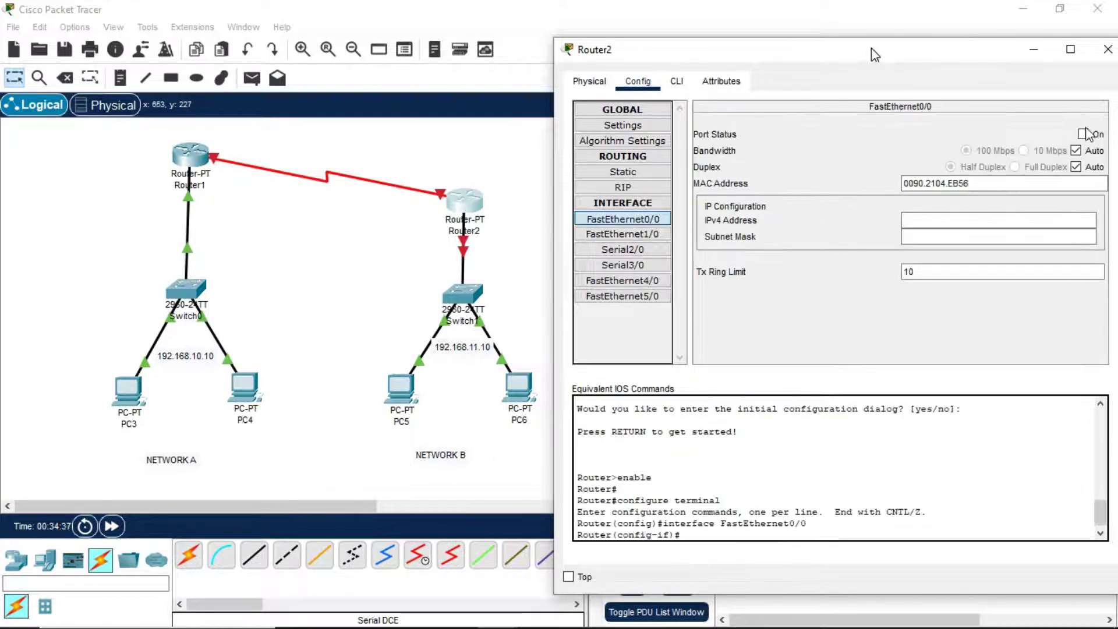
pyautogui.click(1083, 134)
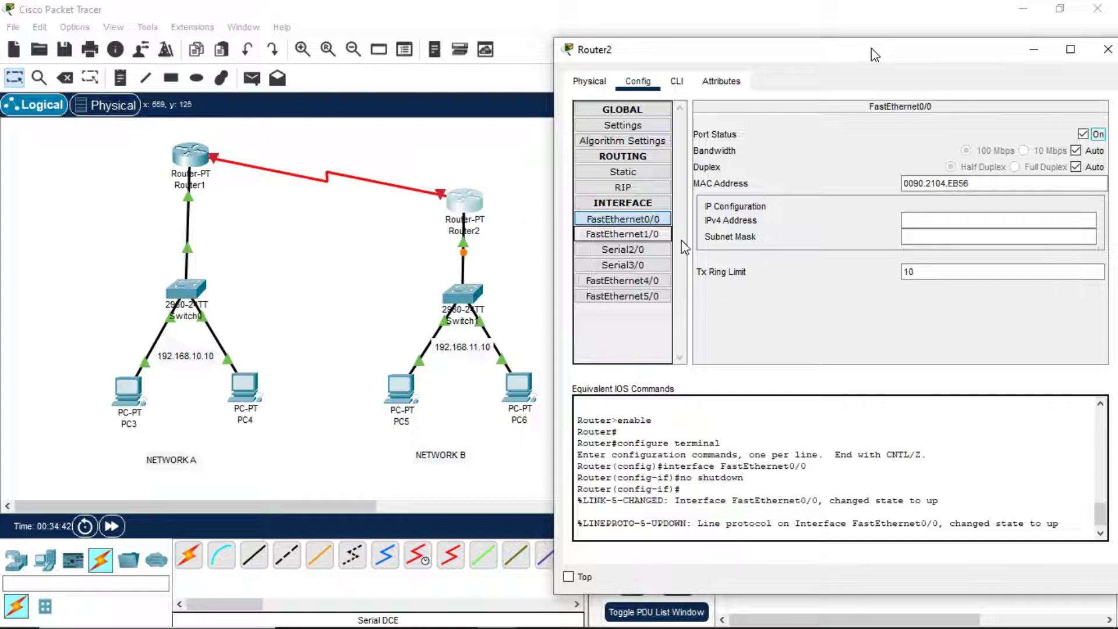
pyautogui.click(935, 219)
pyautogui.click(934, 219)
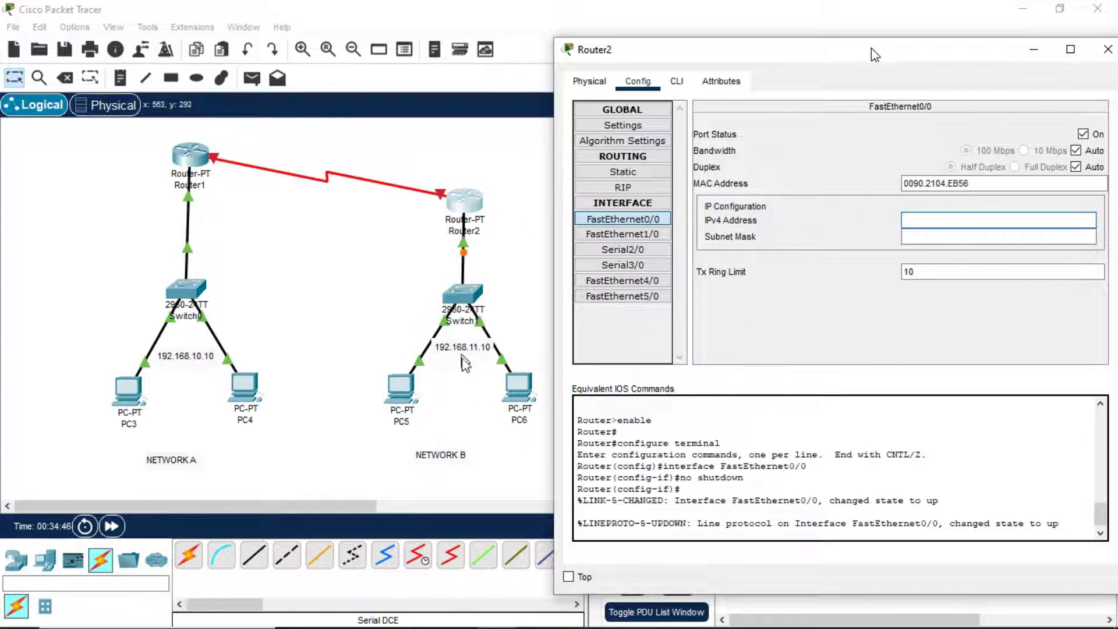
pyautogui.write('192.168.10.2')
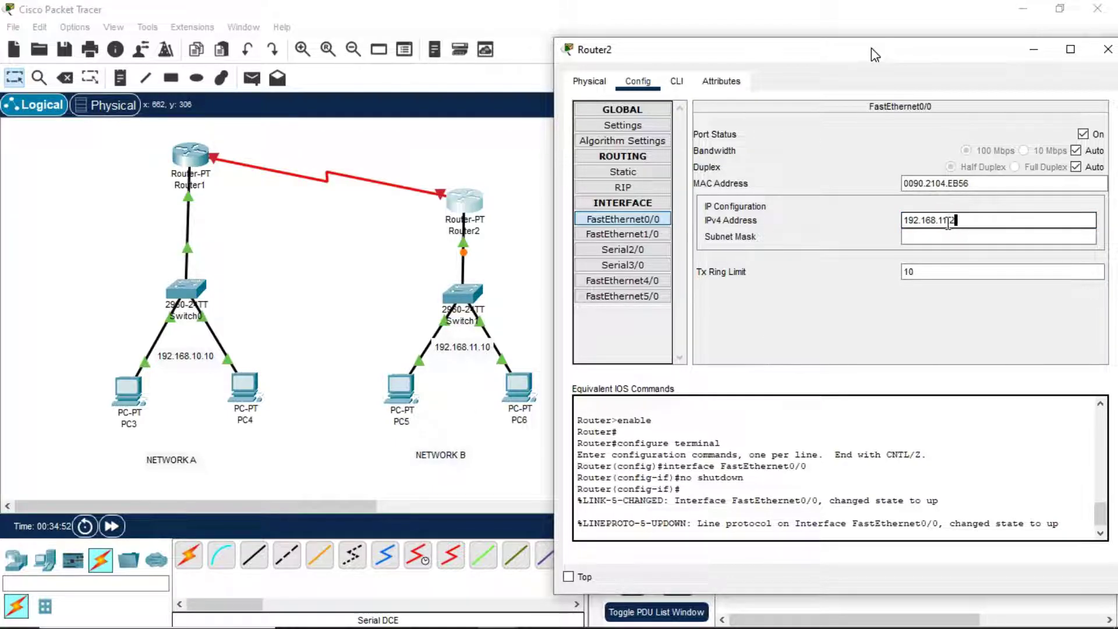
pyautogui.write('.10')
pyautogui.press('Tab')
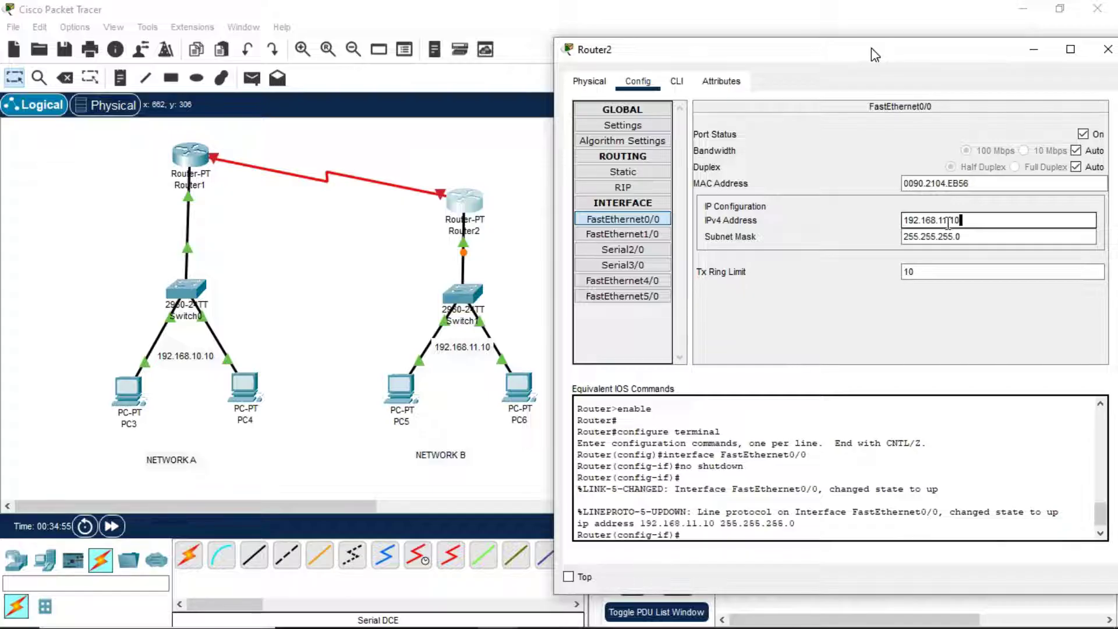
# Turn on Router2's Serial2/0 port, assign it 10.0.0.2 with subnet mask 255.0.0.0, and close the router's configuration window.
pyautogui.click(656, 252)
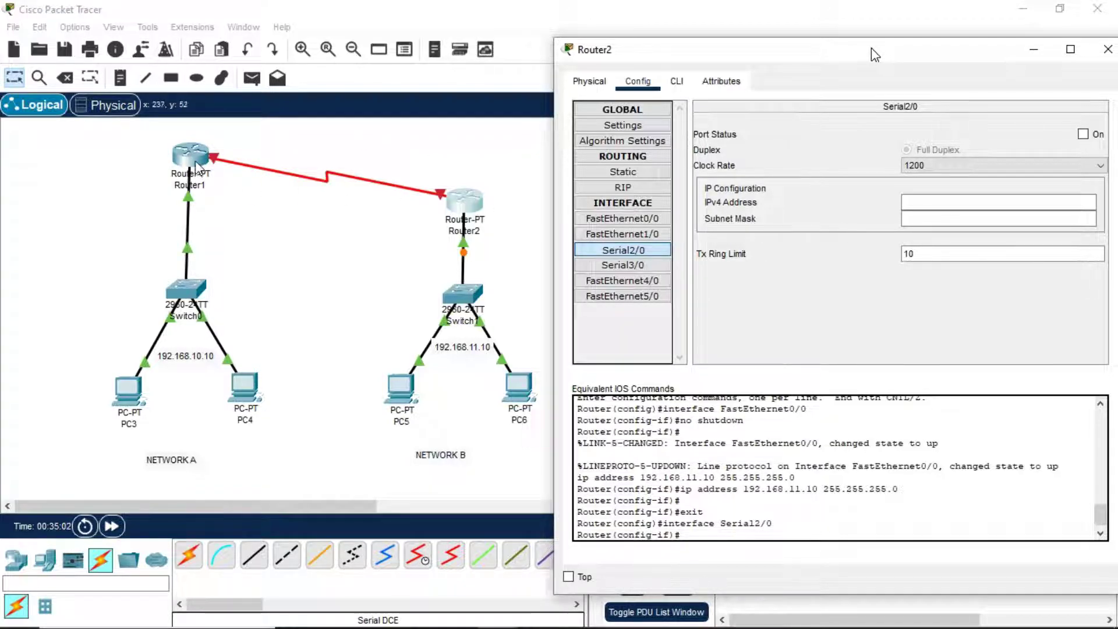
pyautogui.click(1088, 134)
pyautogui.click(935, 204)
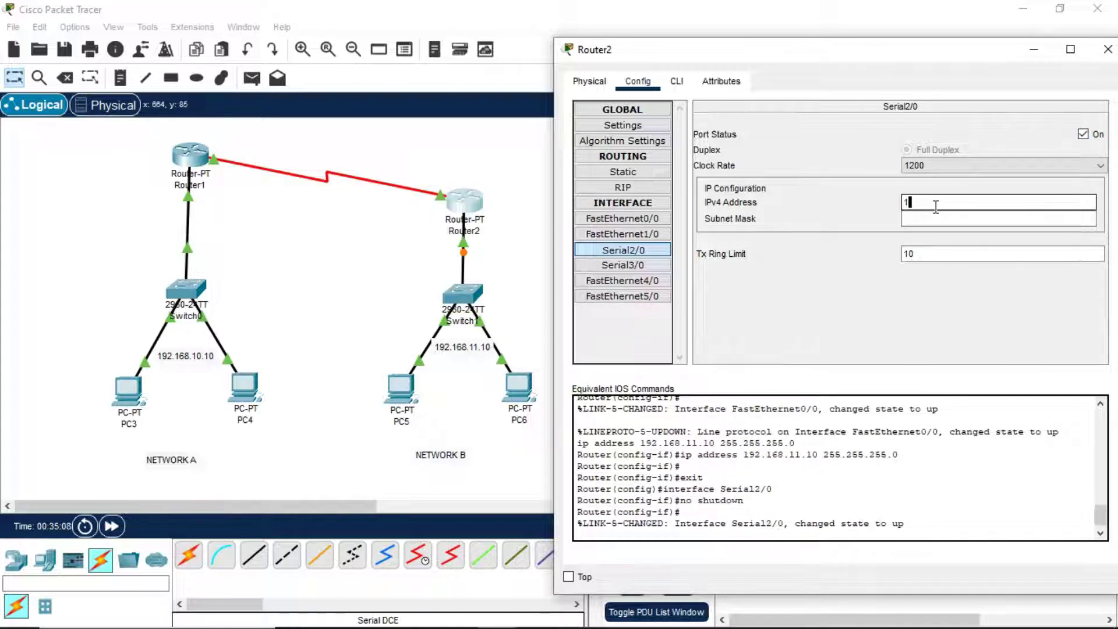
pyautogui.write('10.0.0.2')
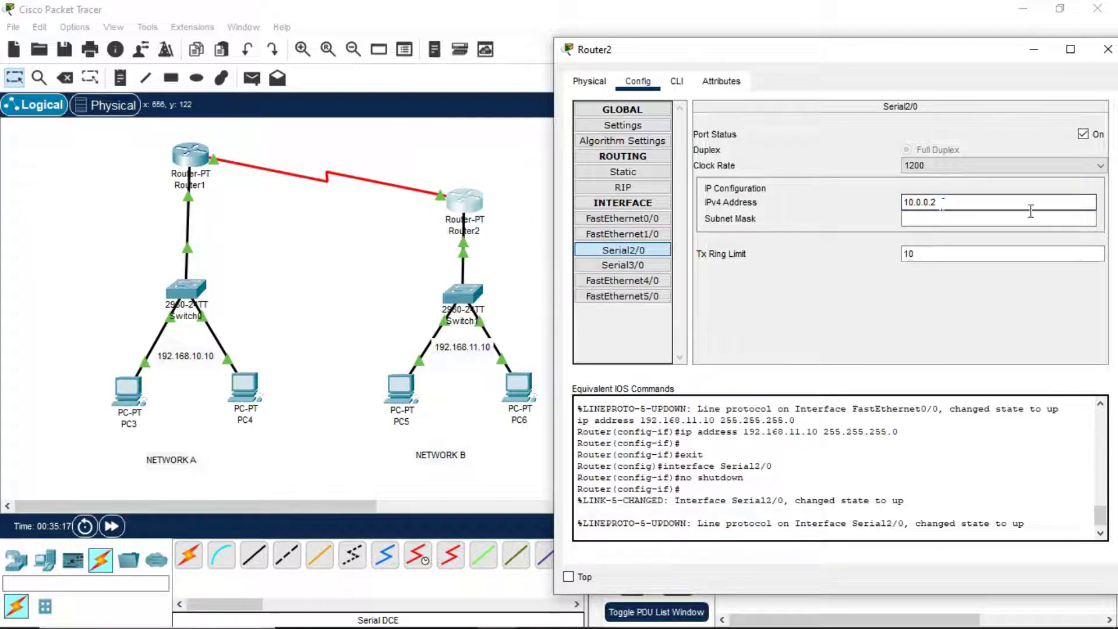
pyautogui.press('Return')
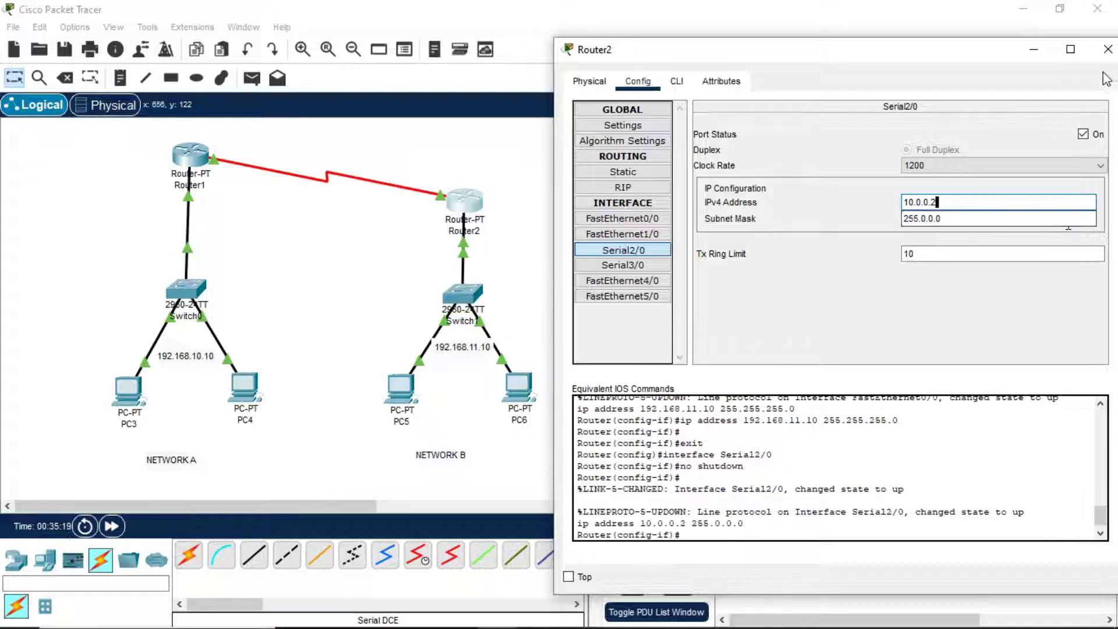
pyautogui.click(1107, 49)
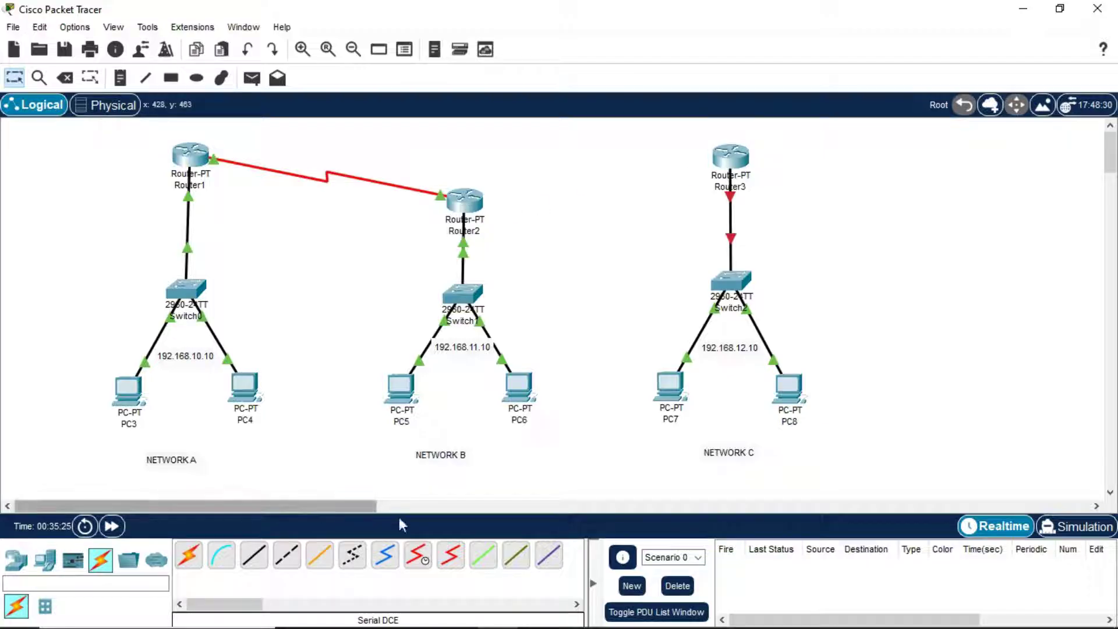
# Connect Router2's Serial3/0 port to Router3's Serial3/0 port with a Serial DCE cable.
pyautogui.click(417, 555)
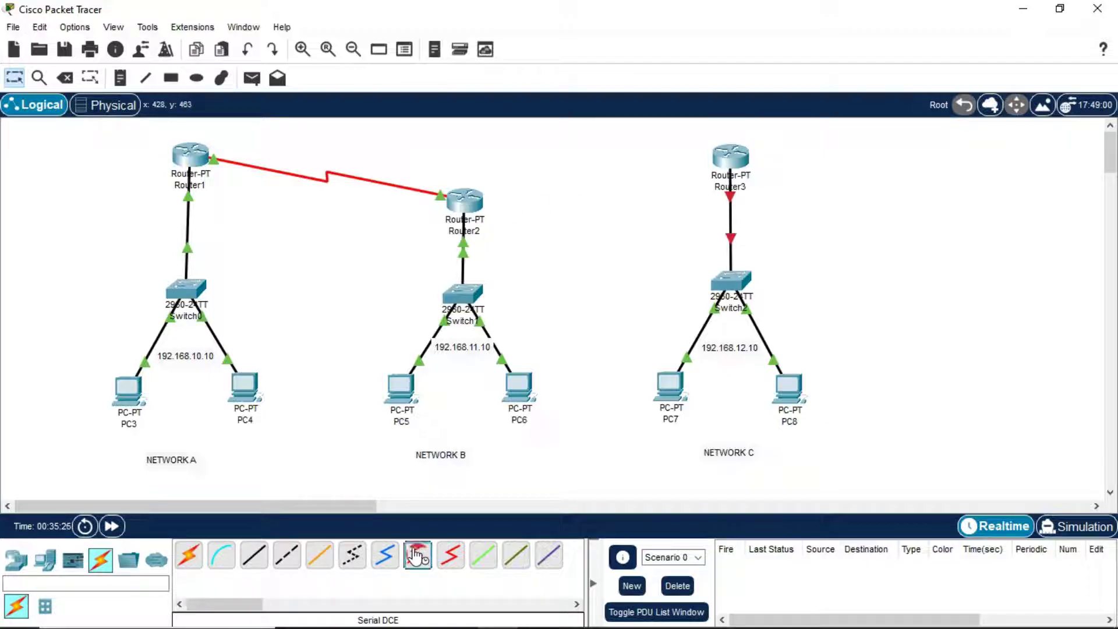
pyautogui.click(462, 201)
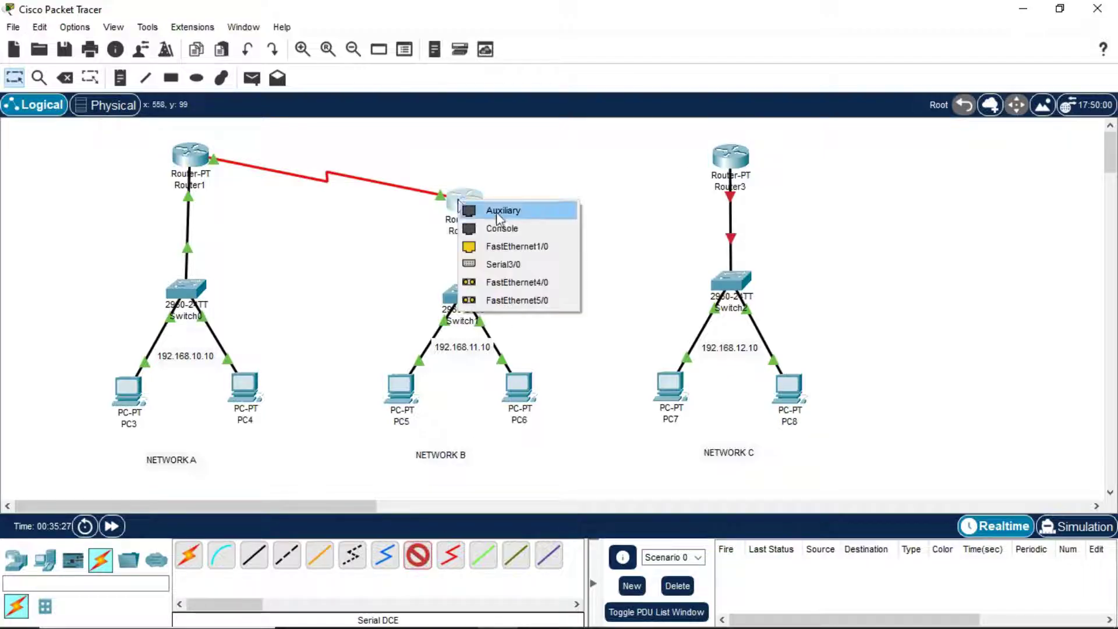
pyautogui.click(501, 265)
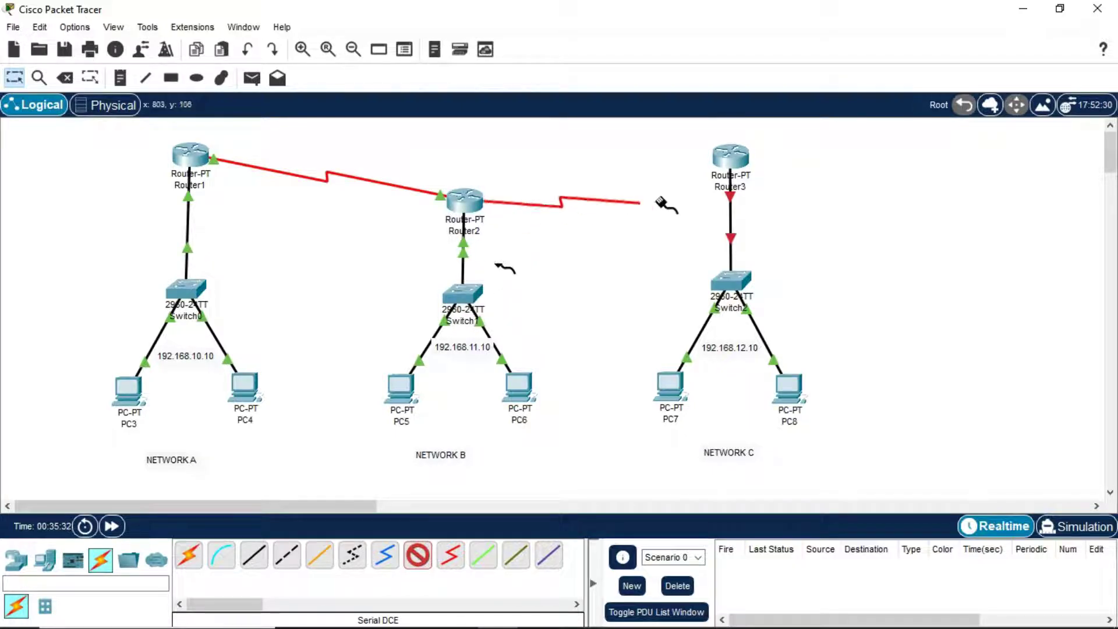
pyautogui.click(729, 158)
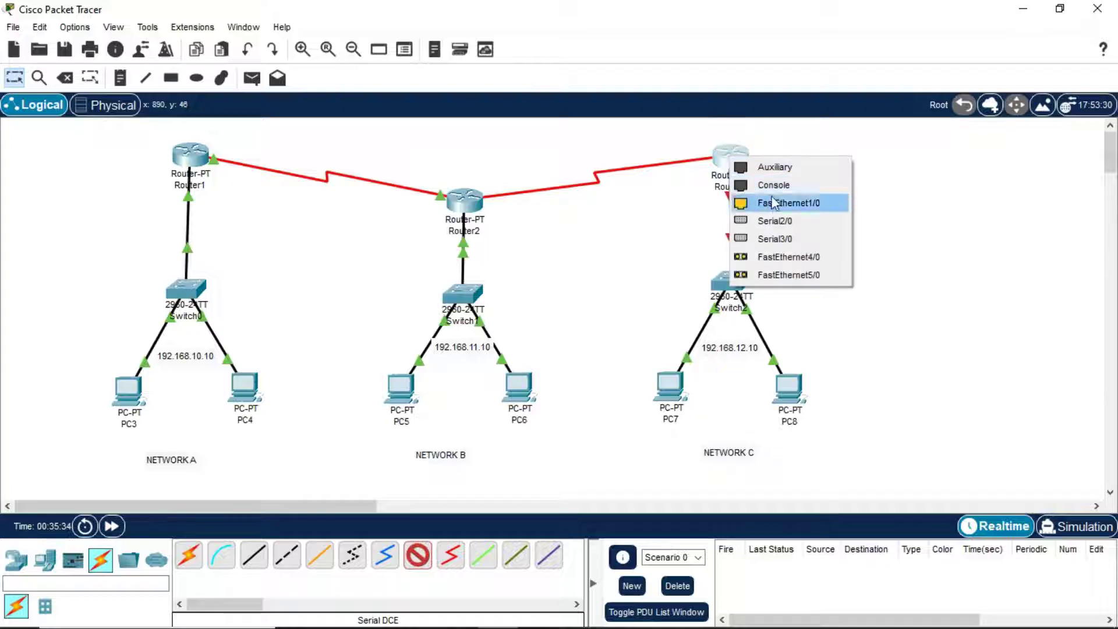
pyautogui.click(789, 240)
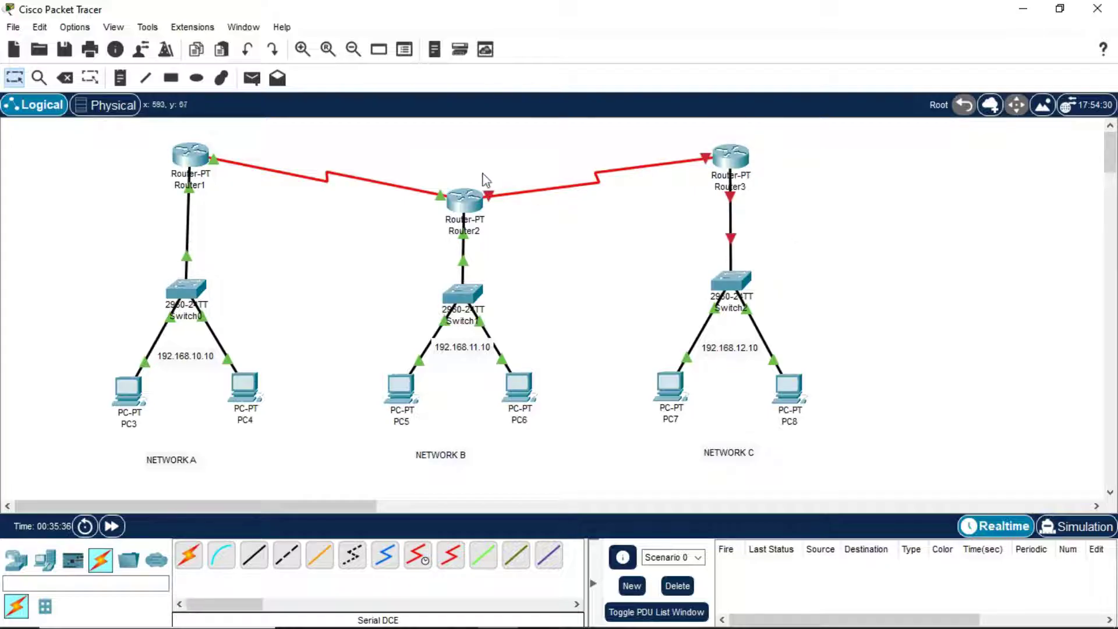
# Turn on Router2's Serial3/0 port and assign it IPv4 address 11.0.0.1 with subnet mask 255.0.0.0.
pyautogui.click(466, 203)
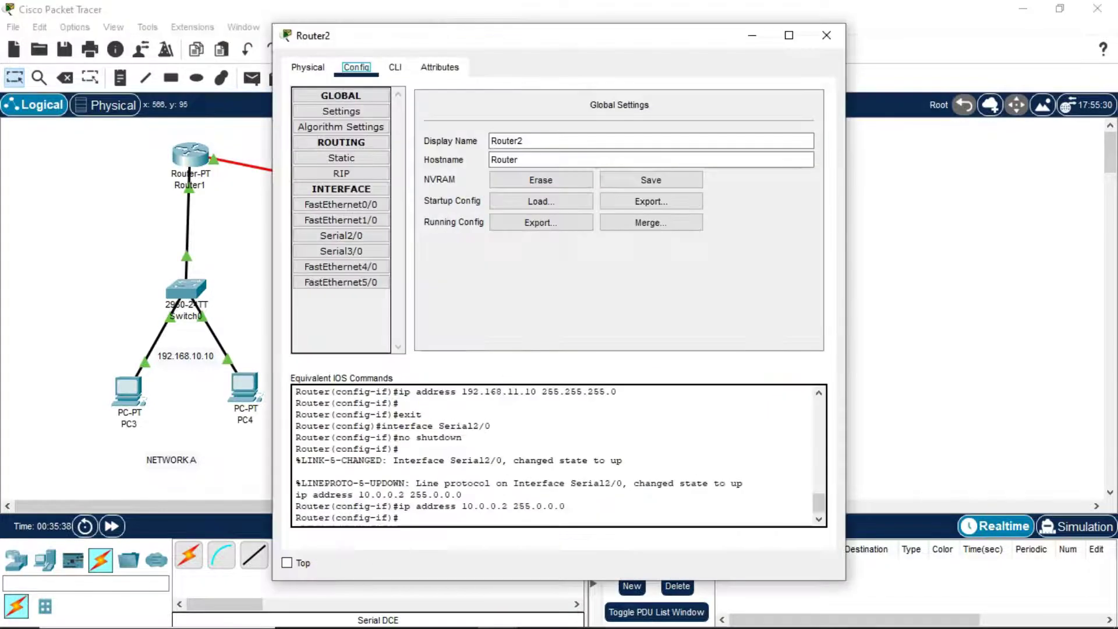
pyautogui.click(341, 251)
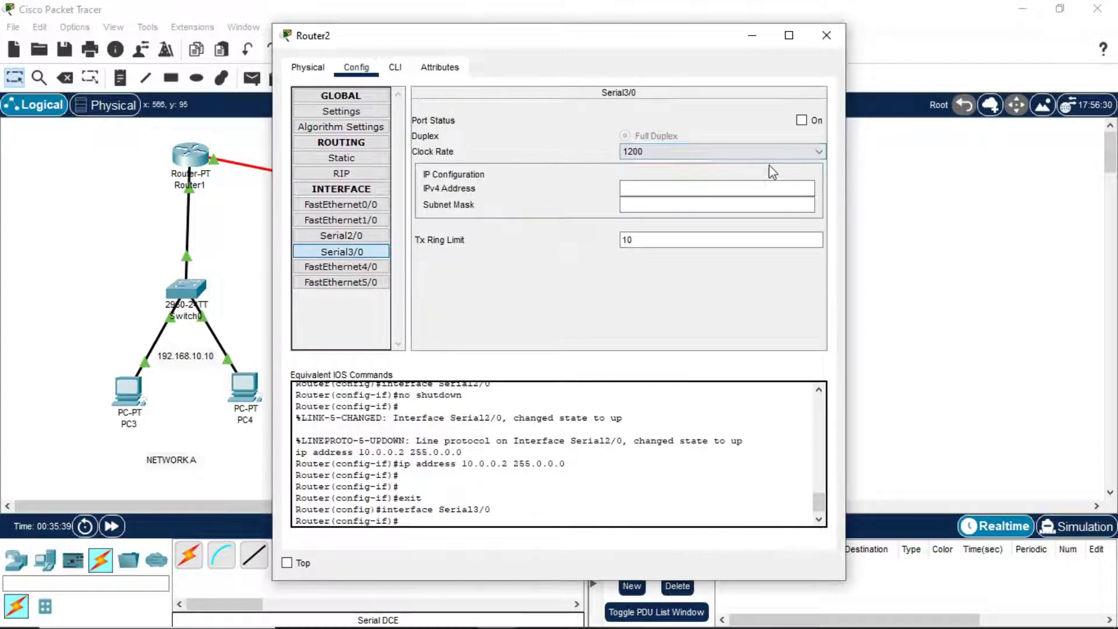
pyautogui.click(801, 120)
pyautogui.click(643, 184)
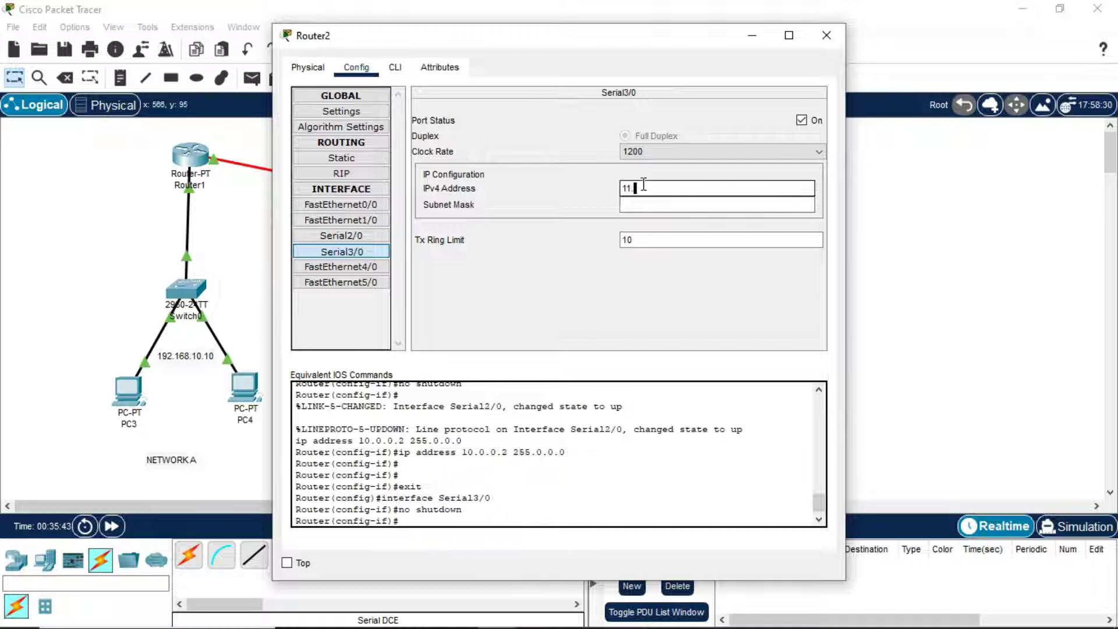
pyautogui.write('11.0.0.1')
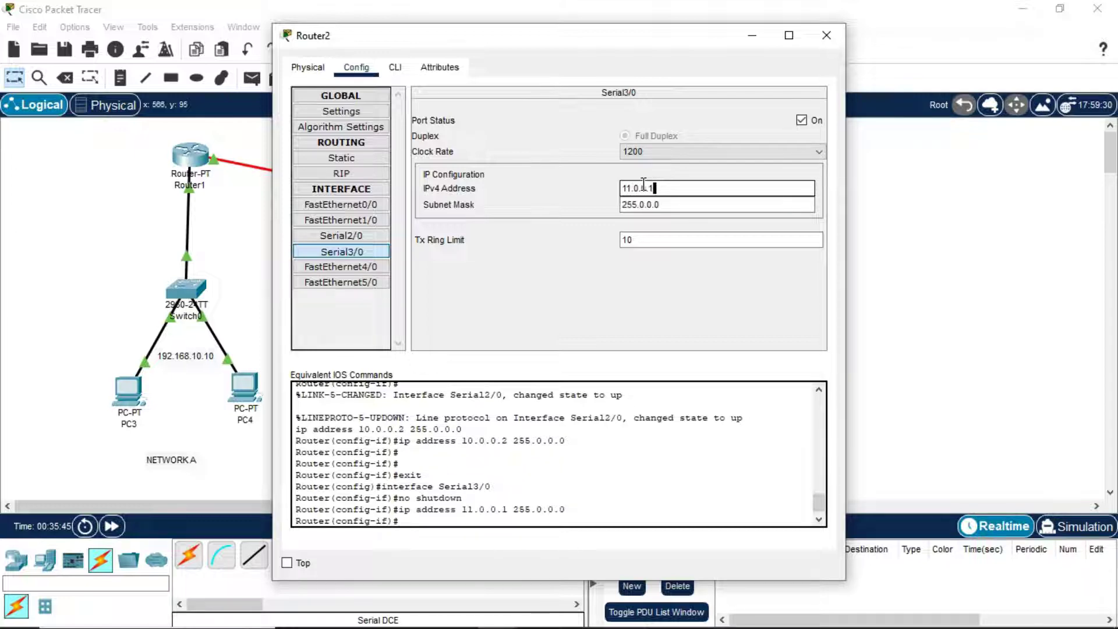
# Turn on Router3's FastEthernet0/0 port and assign it IPv4 address 192.168.12.10 with subnet mask 255.255.255.0.
pyautogui.click(825, 38)
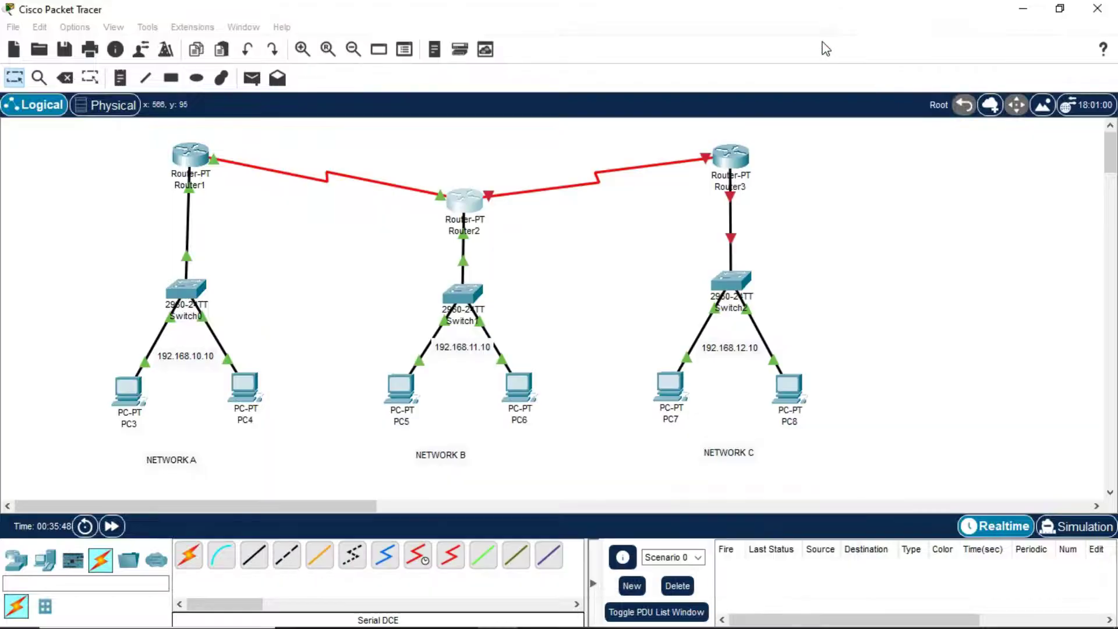
pyautogui.click(738, 160)
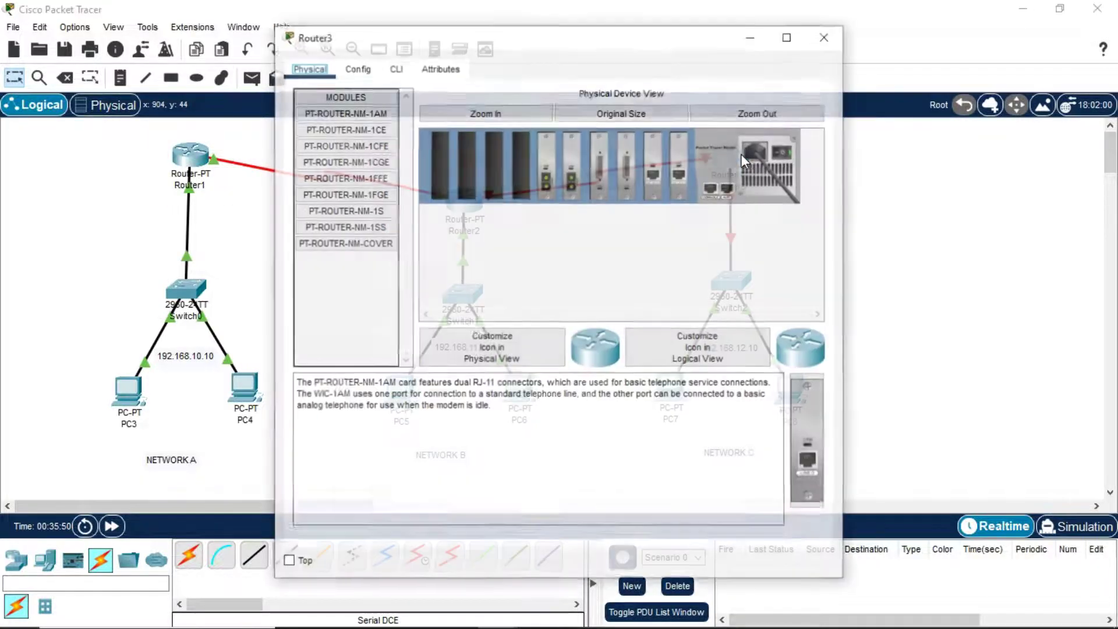
pyautogui.click(352, 67)
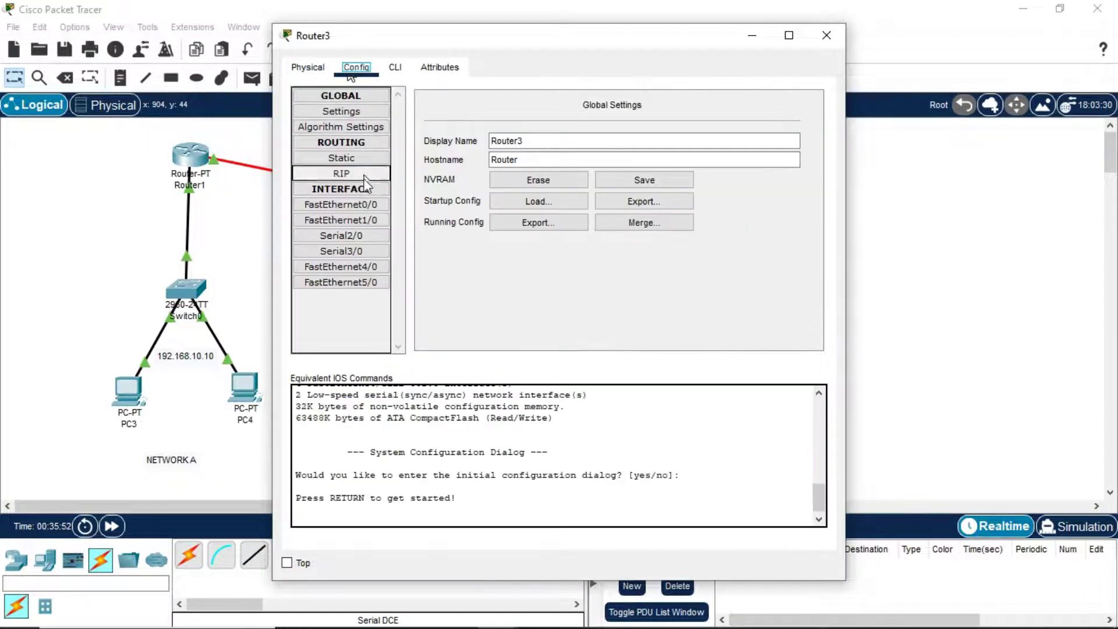
pyautogui.click(360, 208)
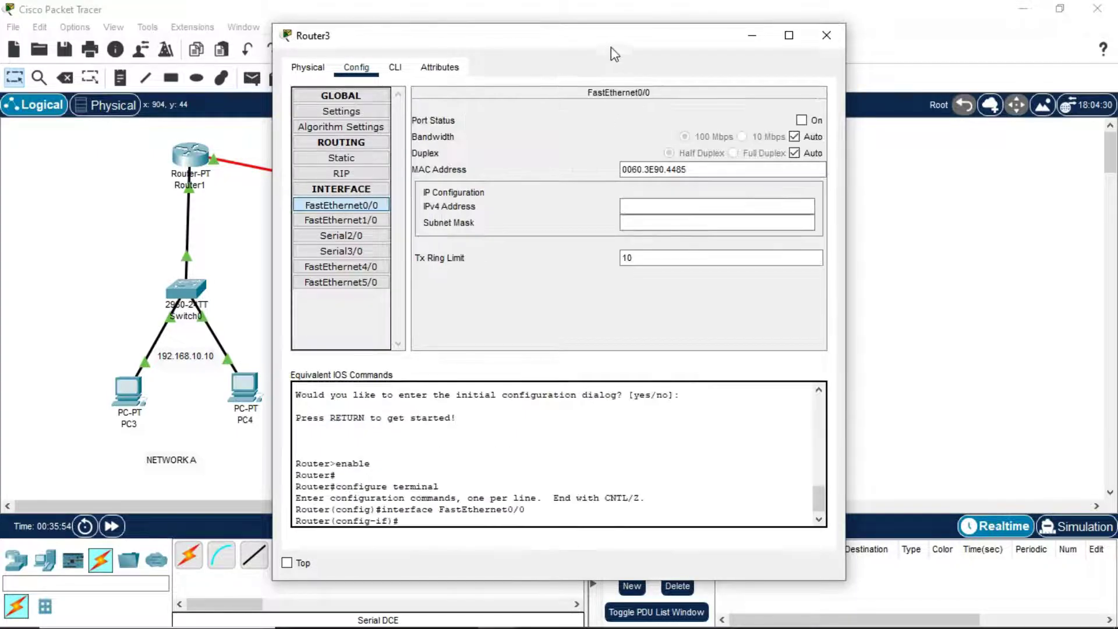
pyautogui.moveTo(614, 50); pyautogui.dragTo(364, 64)
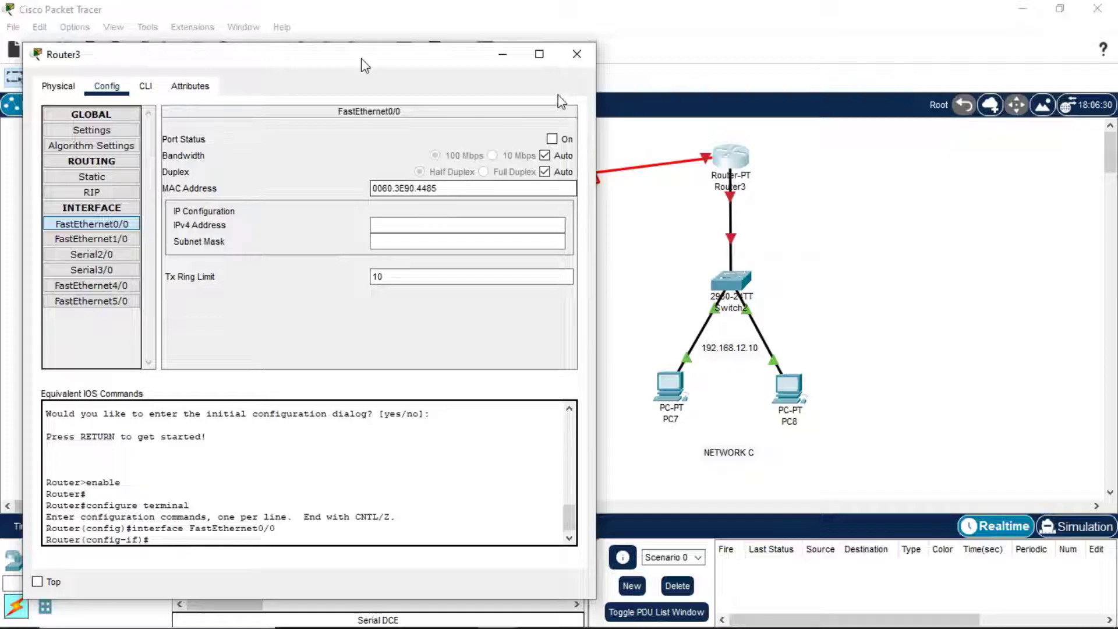
pyautogui.click(552, 138)
pyautogui.click(409, 226)
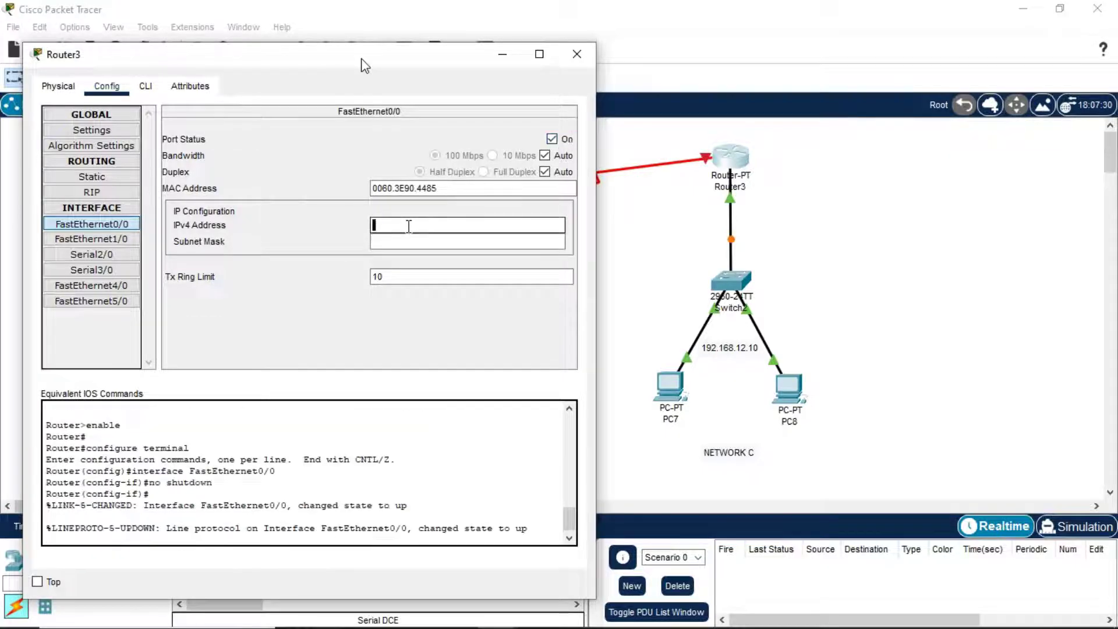
pyautogui.write('192.168.10.2')
pyautogui.press('Left')
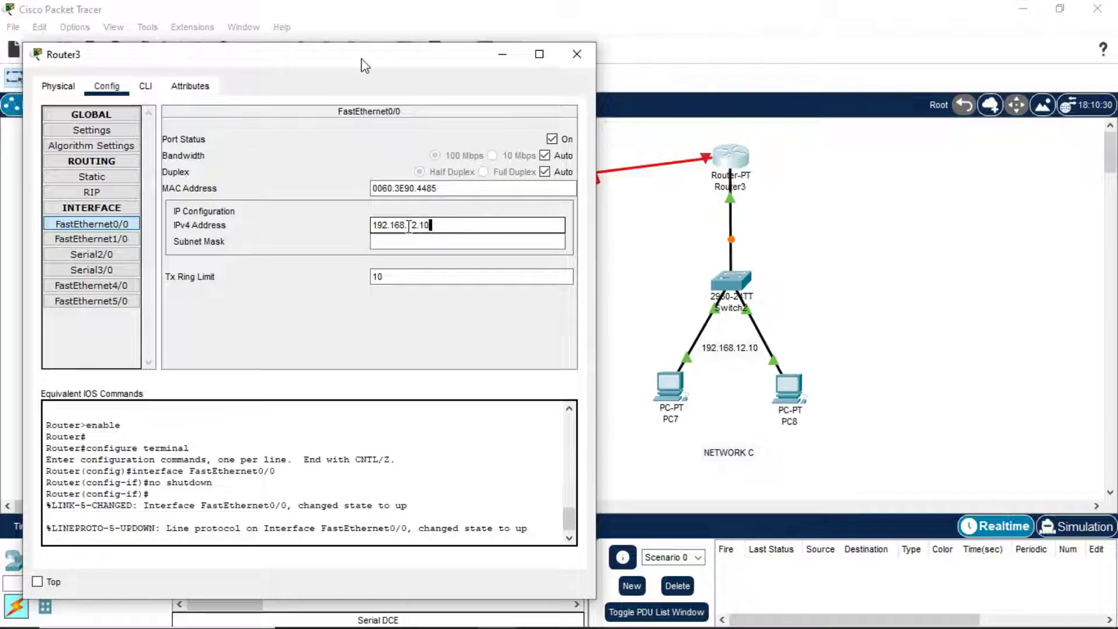
pyautogui.click(501, 241)
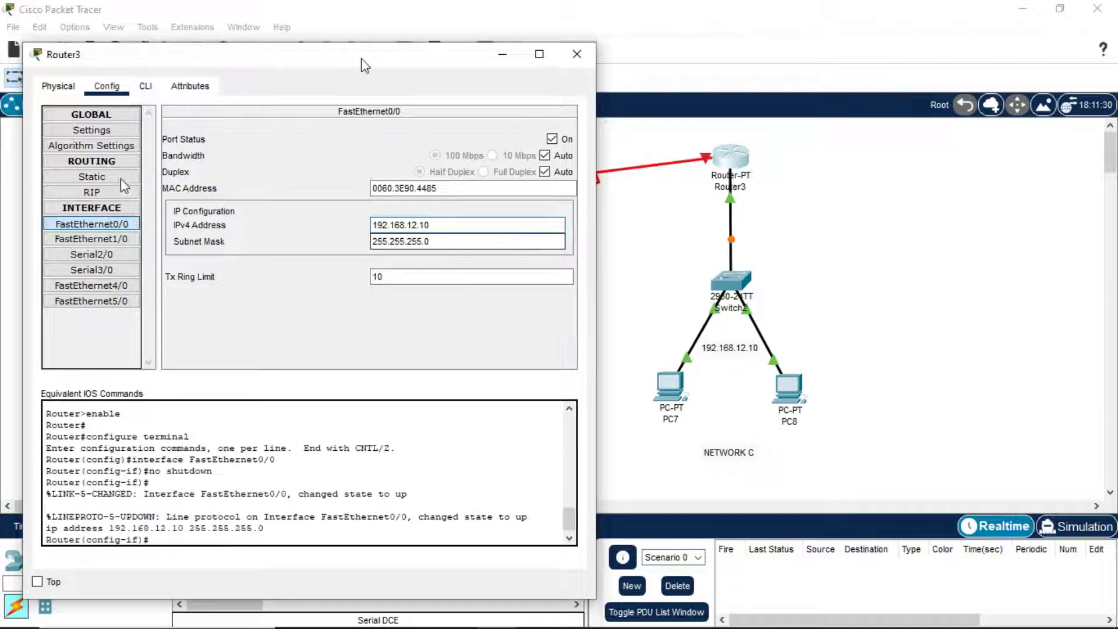
# Turn on Router3's Serial3/0 port, assign it 11.0.0.2 with subnet mask 255.0.0.0, and close the router's configuration window.
pyautogui.click(99, 272)
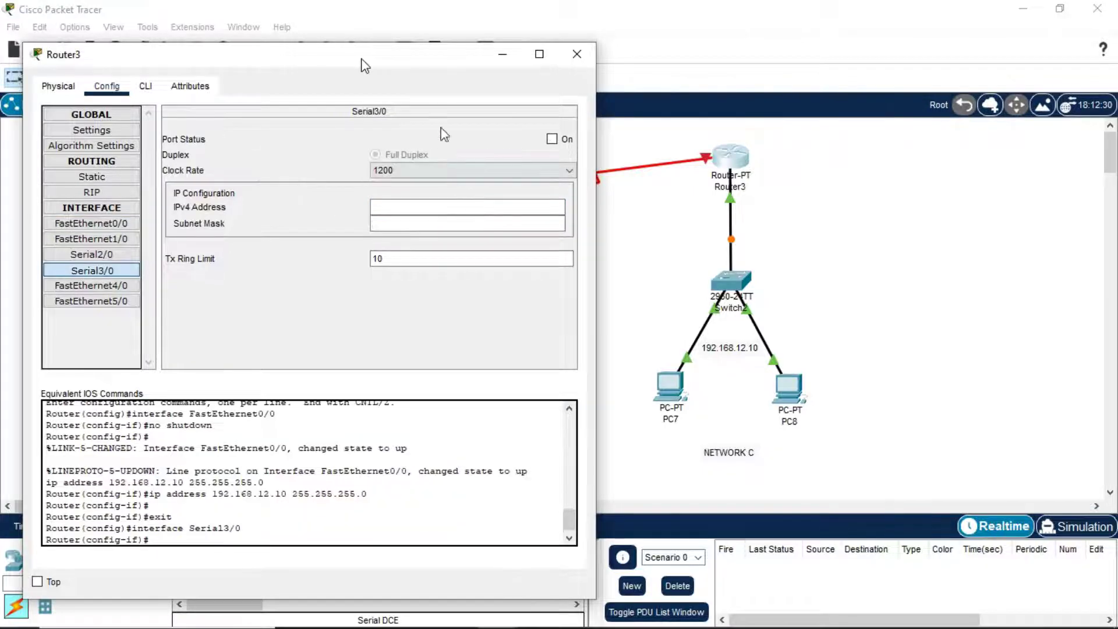
pyautogui.moveTo(374, 55); pyautogui.dragTo(363, 54)
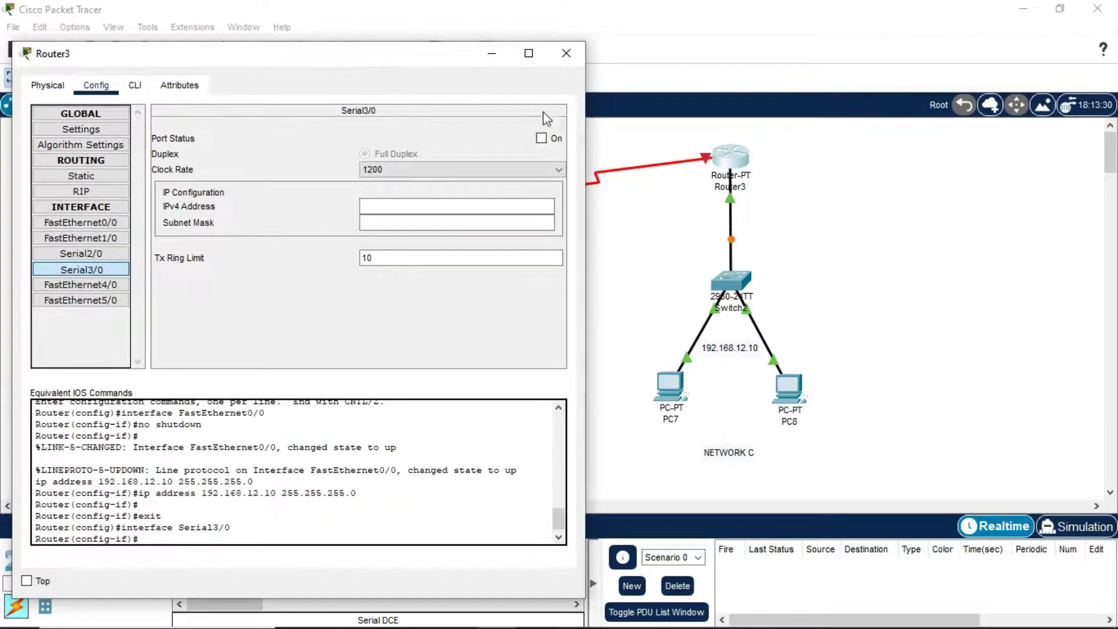
pyautogui.click(540, 140)
pyautogui.click(442, 206)
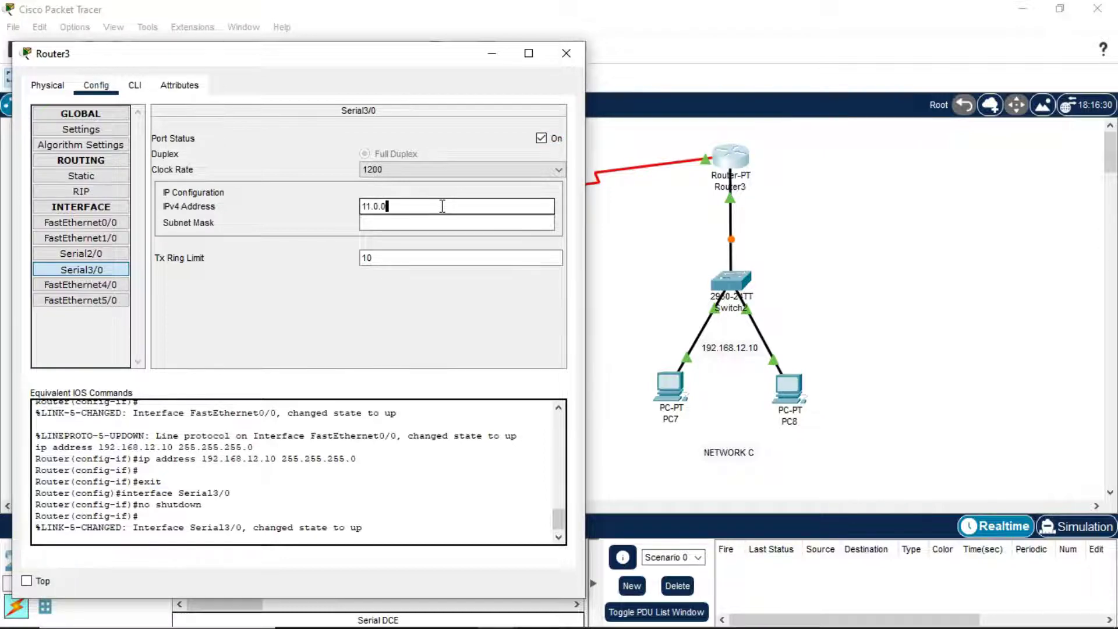
pyautogui.write('11.0.0.2')
pyautogui.press('Tab')
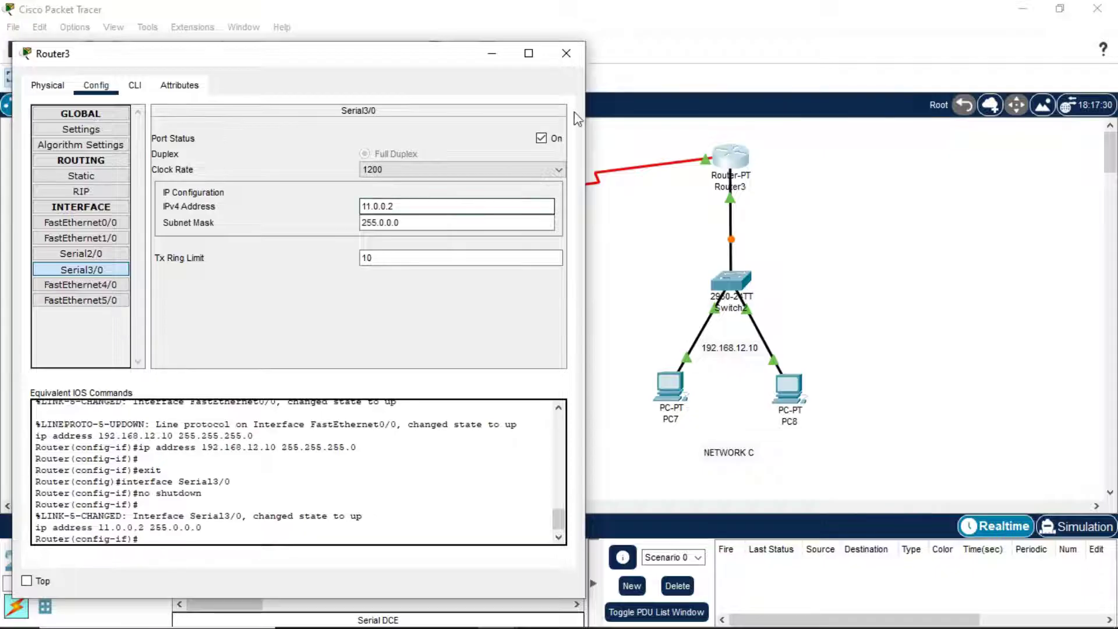
pyautogui.click(573, 49)
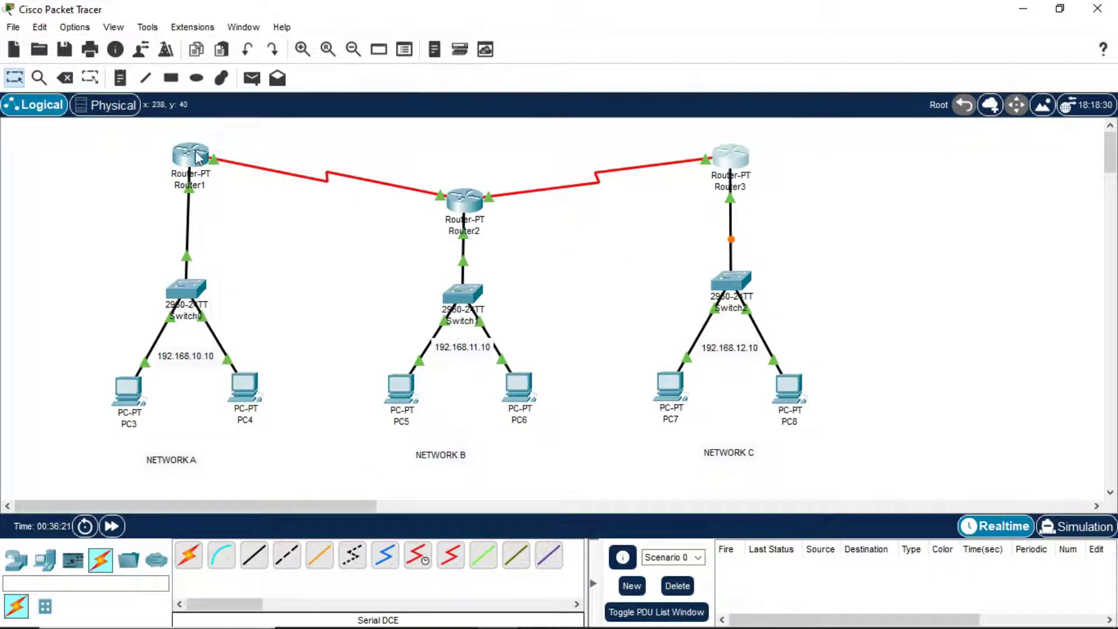
# Connect Router1's Serial3/0 port to Router3's Serial2/0 port with a Serial DCE cable.
pyautogui.click(417, 555)
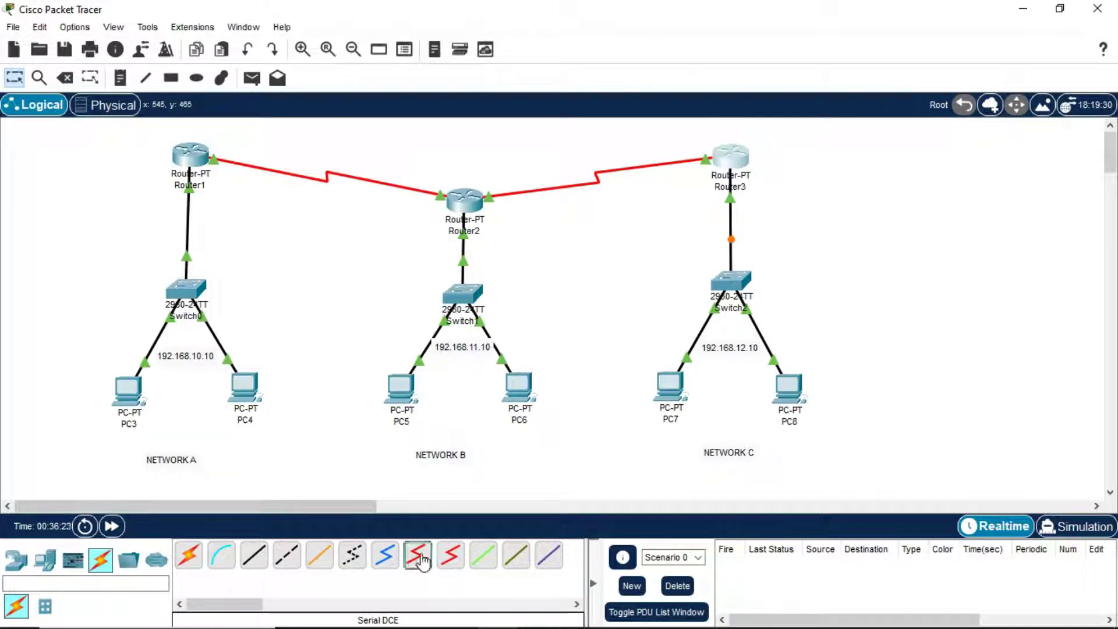
pyautogui.click(186, 153)
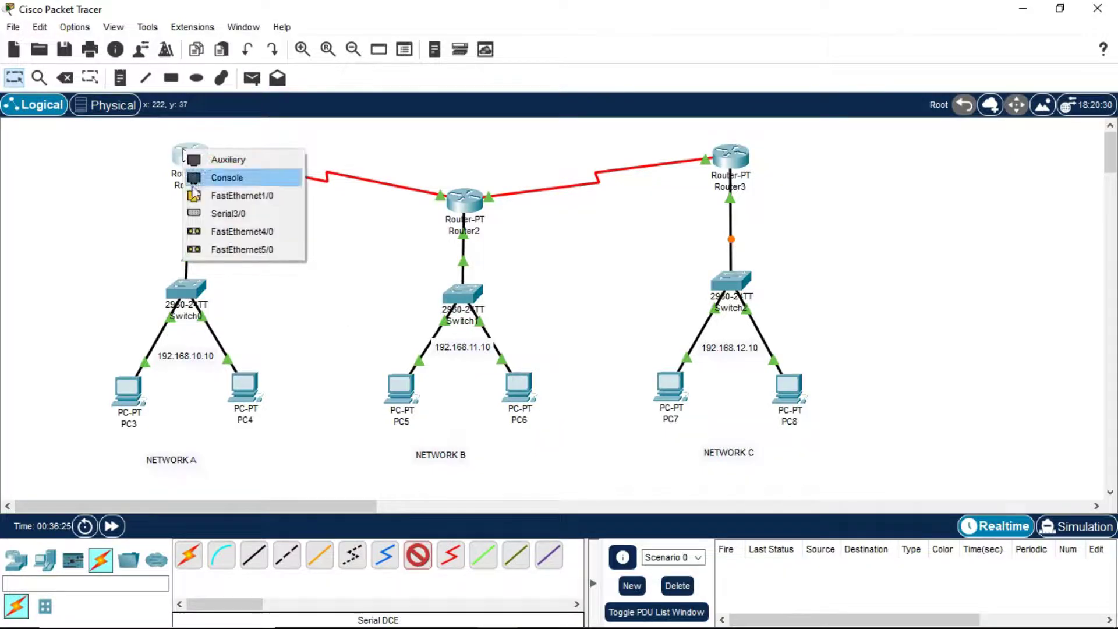
pyautogui.click(214, 215)
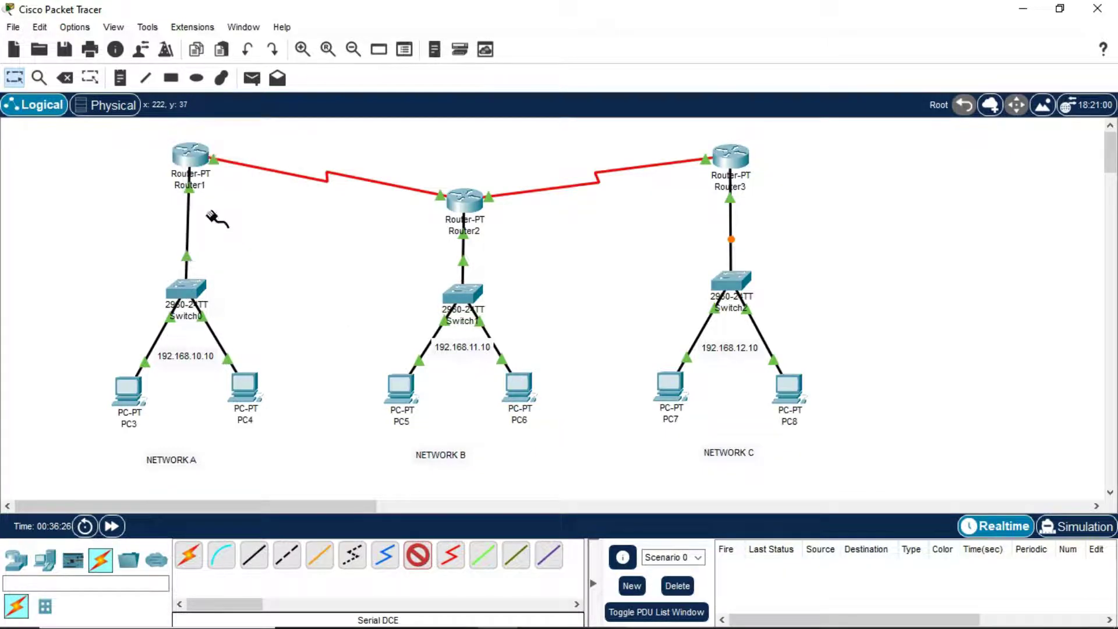
pyautogui.click(728, 154)
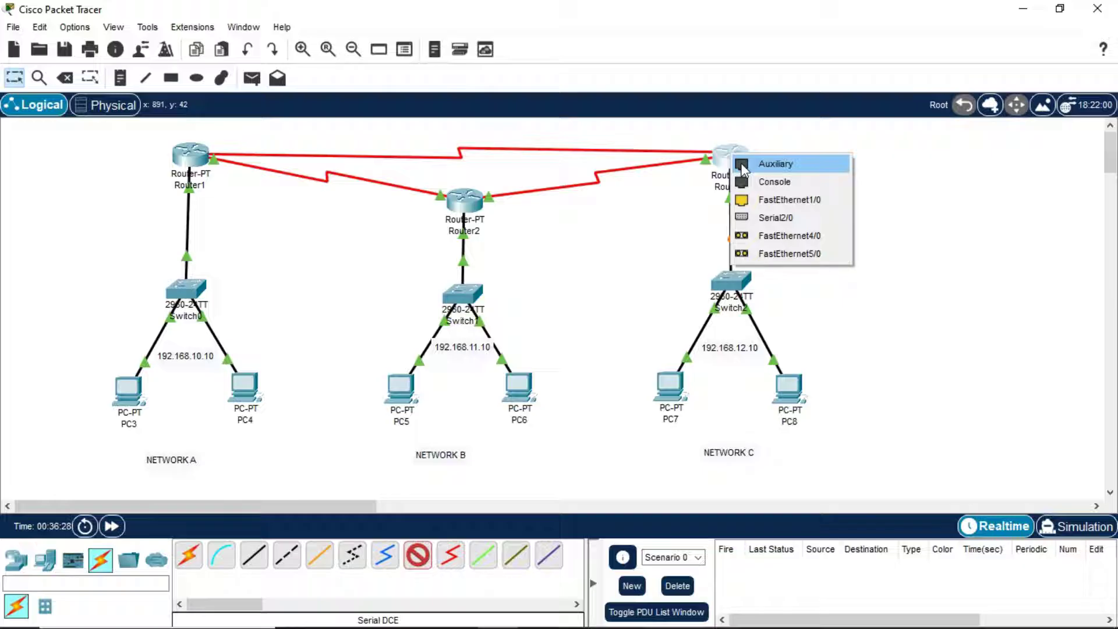
pyautogui.click(755, 217)
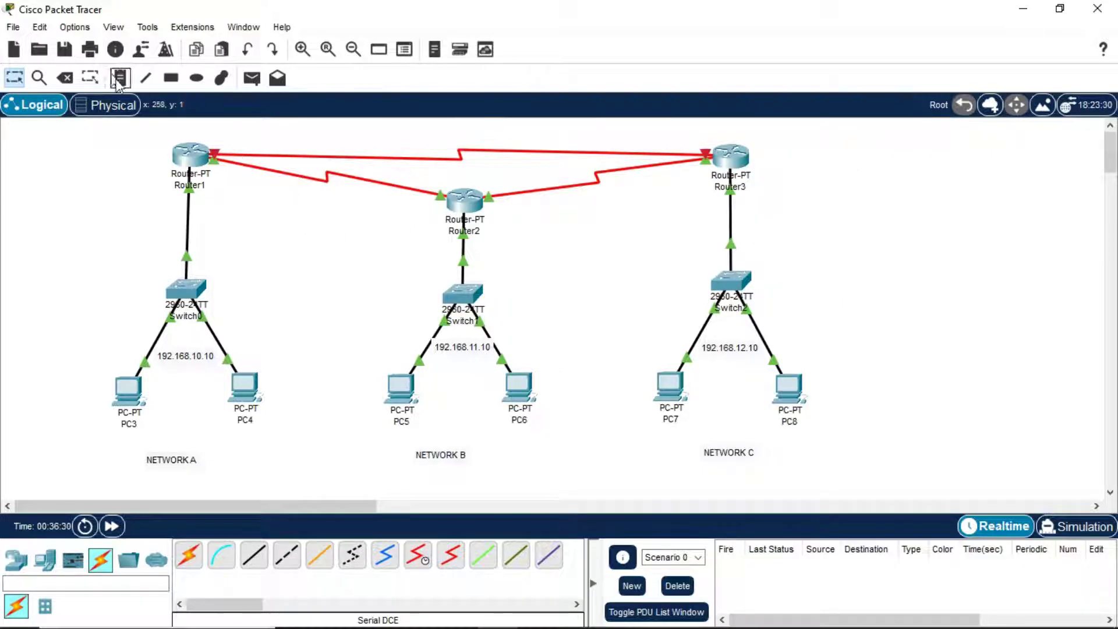
# Turn on Router1's Serial3/0 port and assign it IPv4 address 12.0.0.1 with subnet mask 255.0.0.0.
pyautogui.click(185, 149)
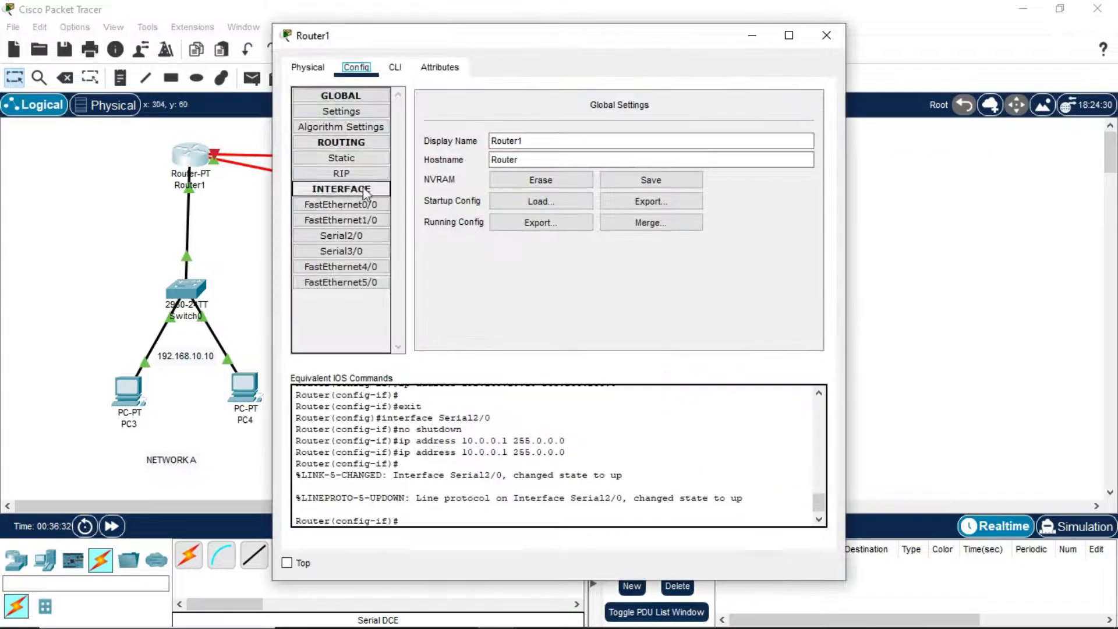
pyautogui.click(347, 252)
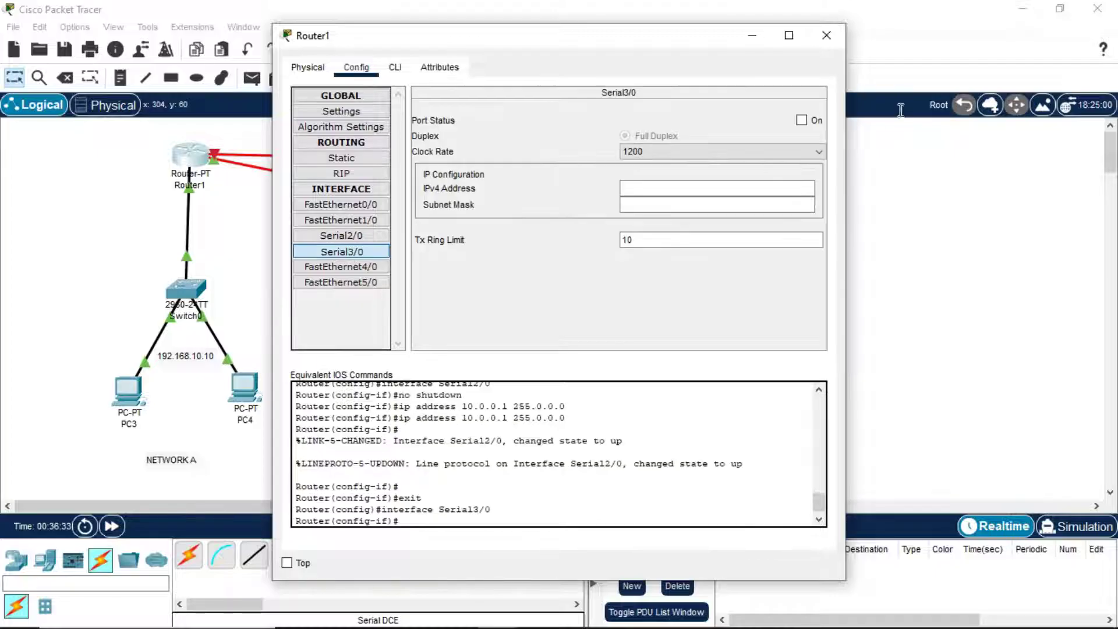
pyautogui.click(800, 120)
pyautogui.click(671, 189)
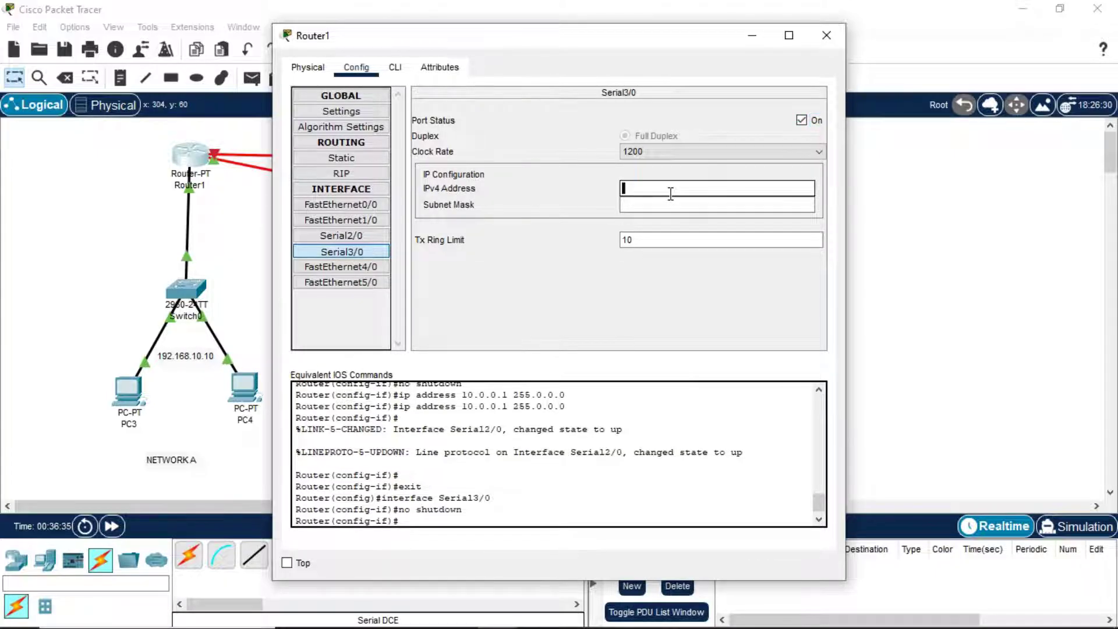
pyautogui.write('12.0.0.1')
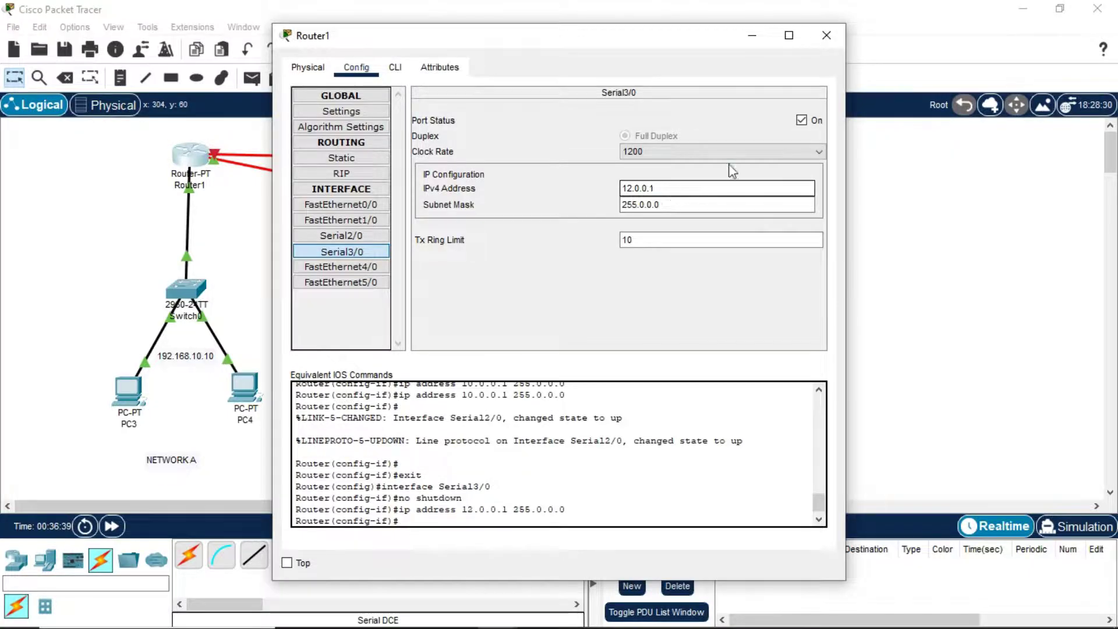
pyautogui.click(836, 35)
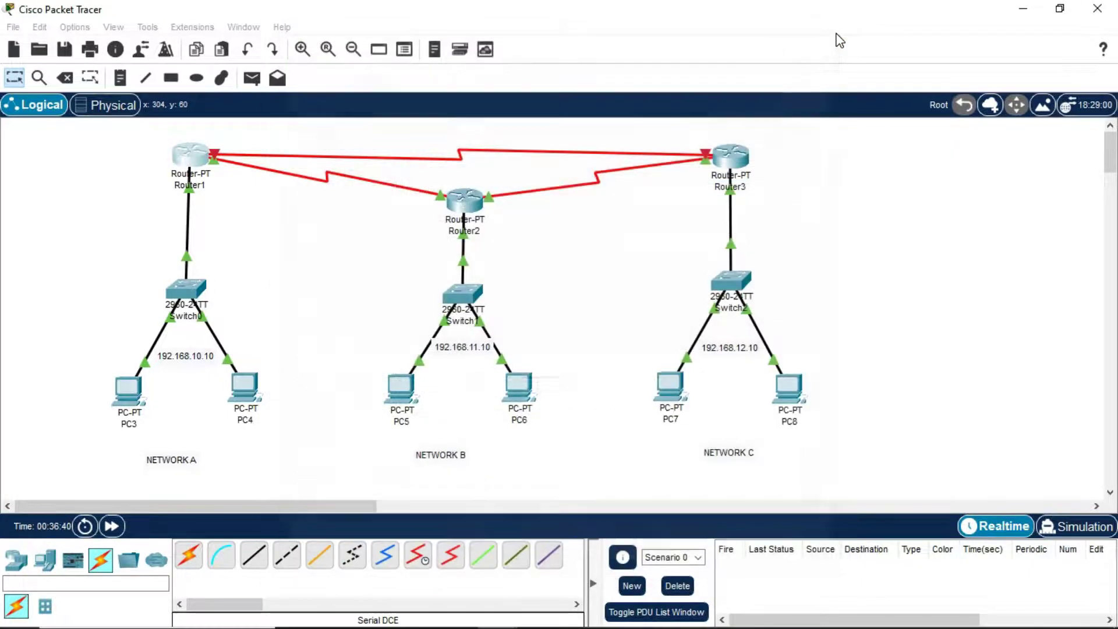
# Turn on Router3's Serial2/0 port and assign it IPv4 address 12.0.0.2 with subnet mask 255.0.0.0.
pyautogui.click(735, 158)
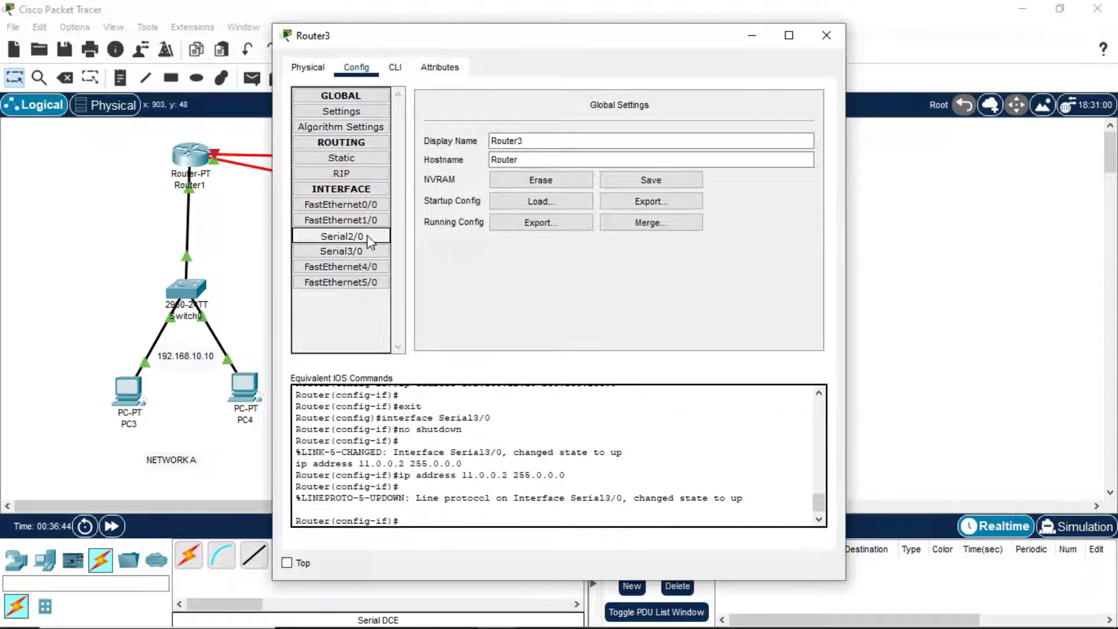
pyautogui.click(367, 235)
pyautogui.click(801, 120)
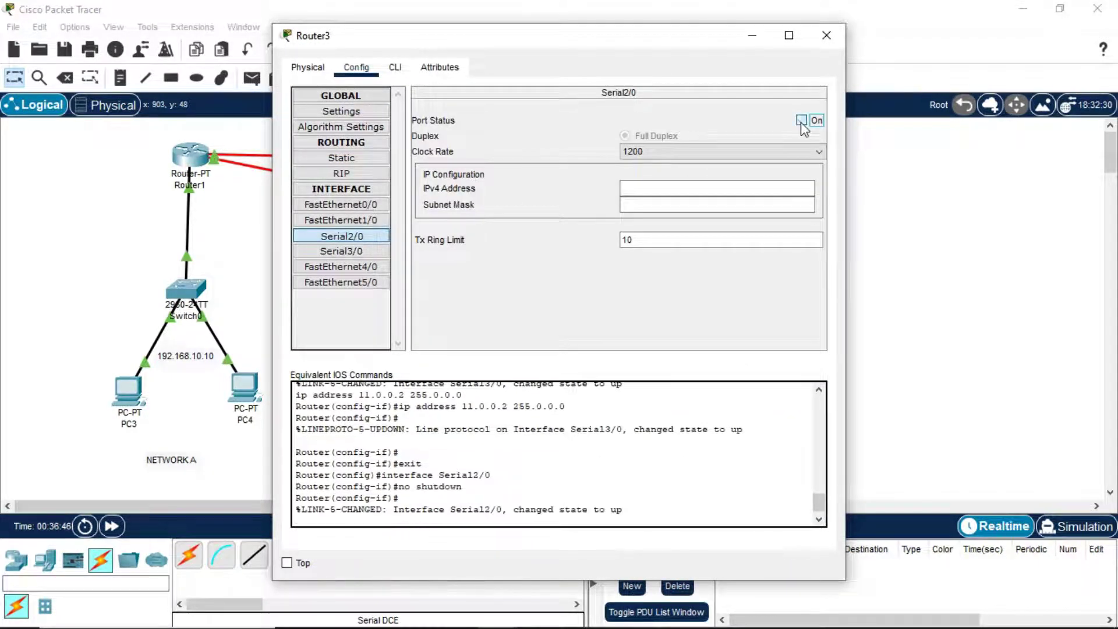
pyautogui.click(677, 189)
pyautogui.write('12')
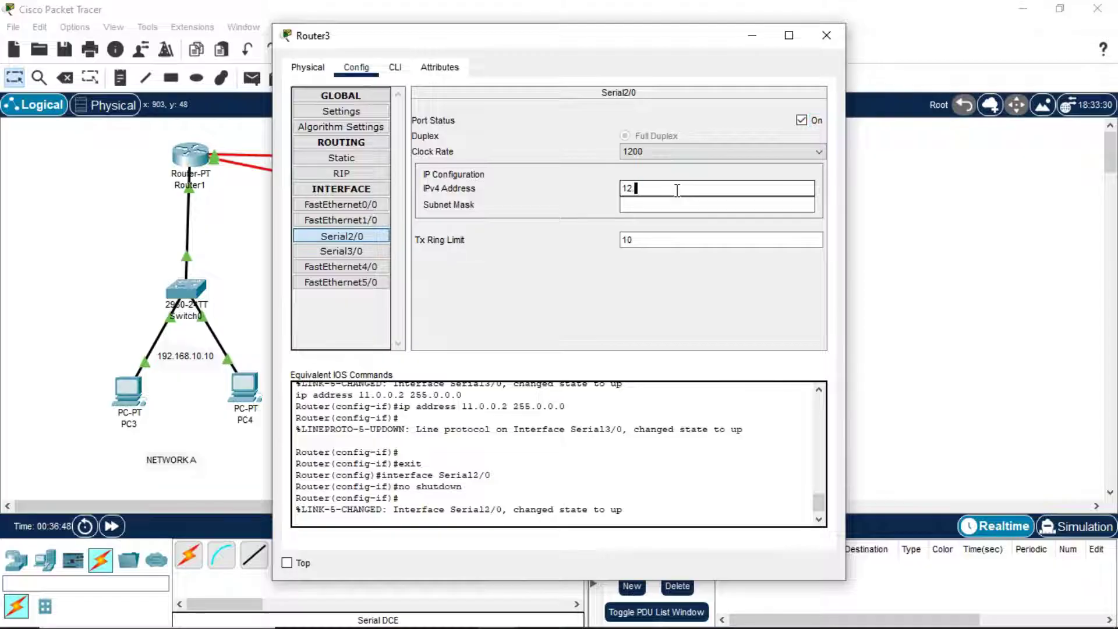
pyautogui.write('.0.0.2')
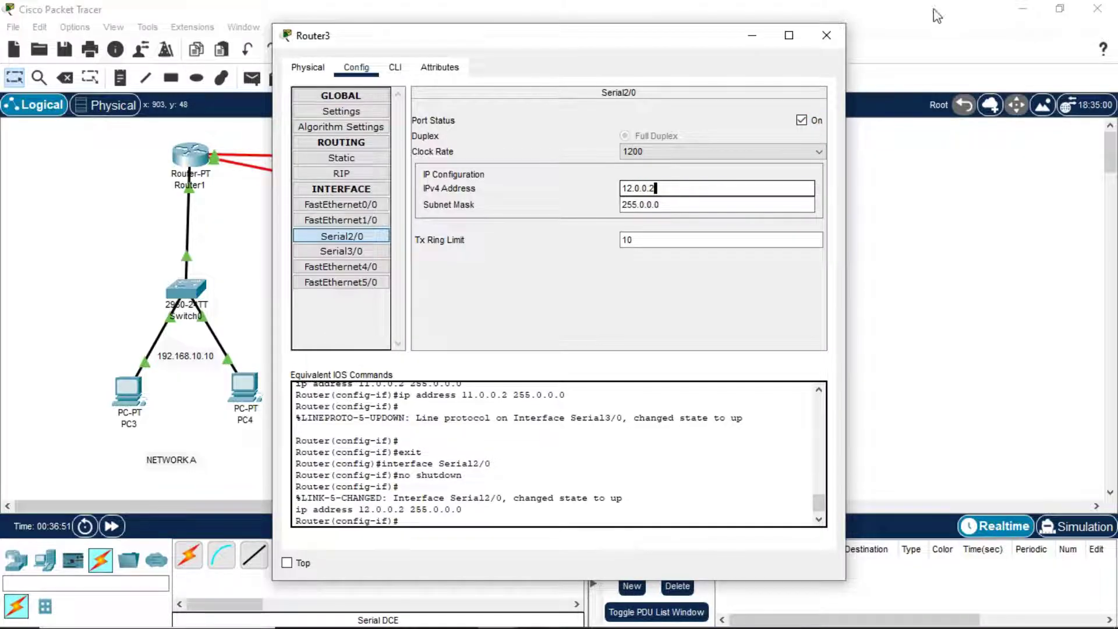
pyautogui.click(819, 33)
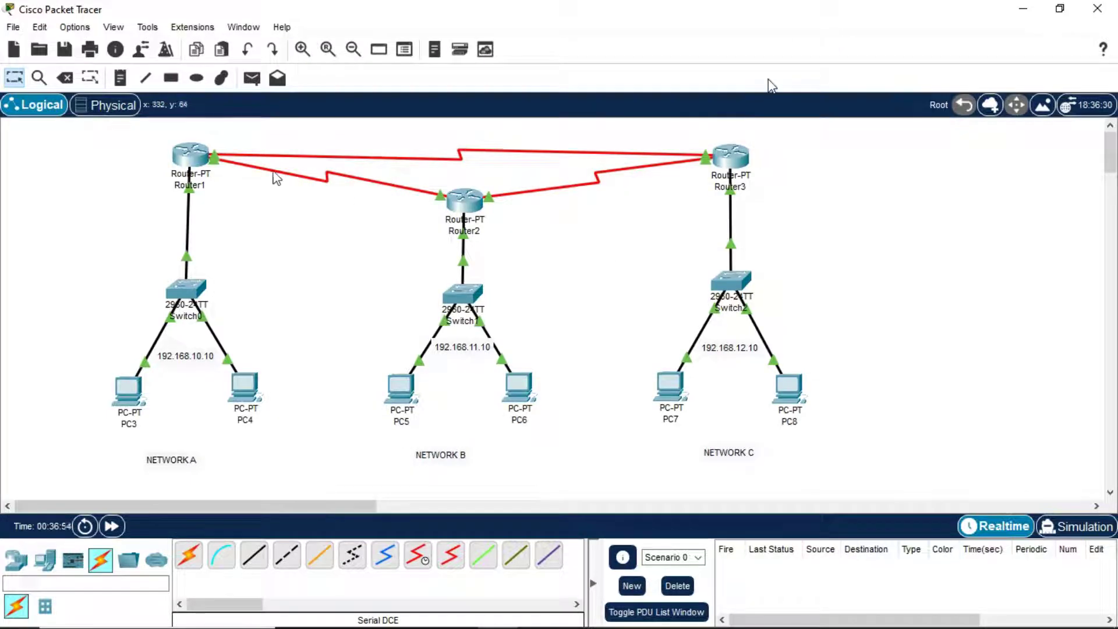
# Label the serial links with notes: 10.0.0.0 between Router1 and Router2, 11.0.0.0 between Router2 and Router3, 12.0.0.0 between Router1 and Router3.
pyautogui.click(120, 78)
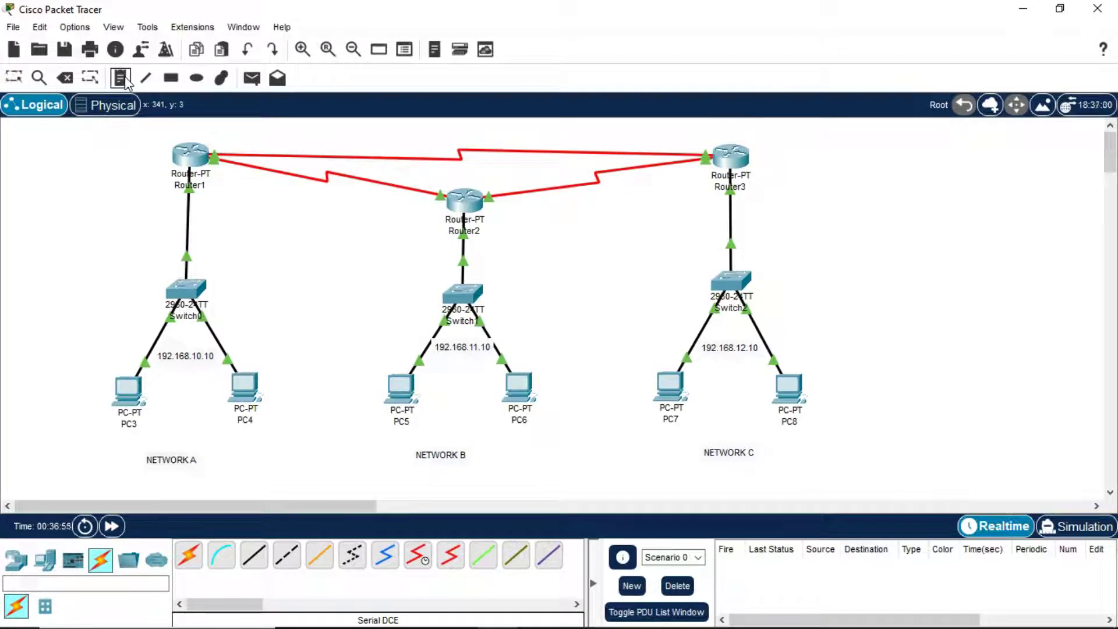
pyautogui.click(267, 194)
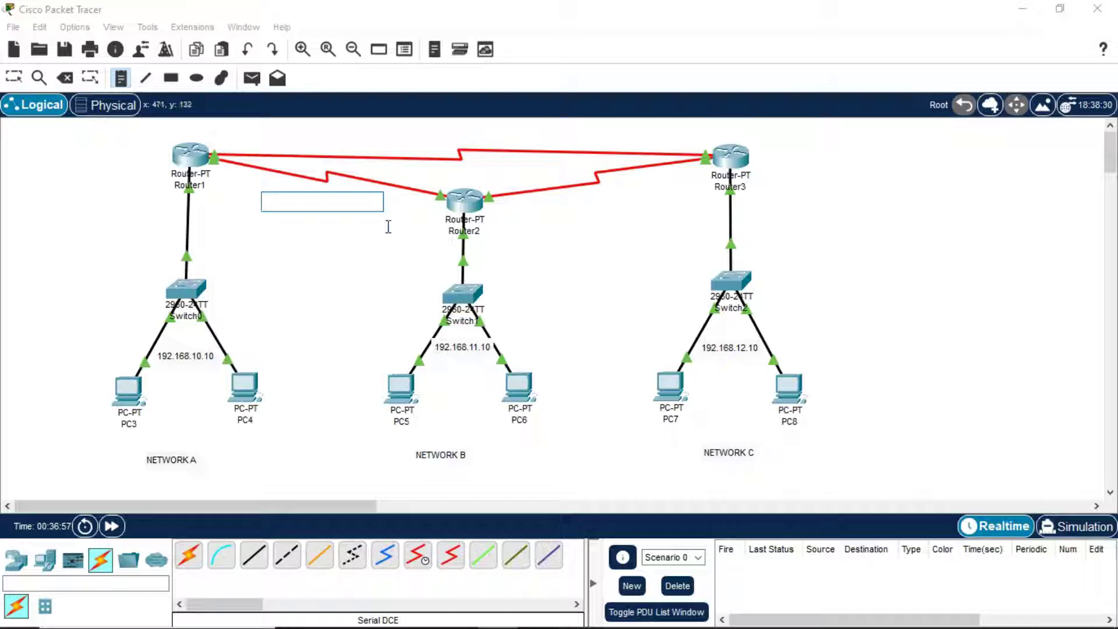
pyautogui.write('10.0.0.0')
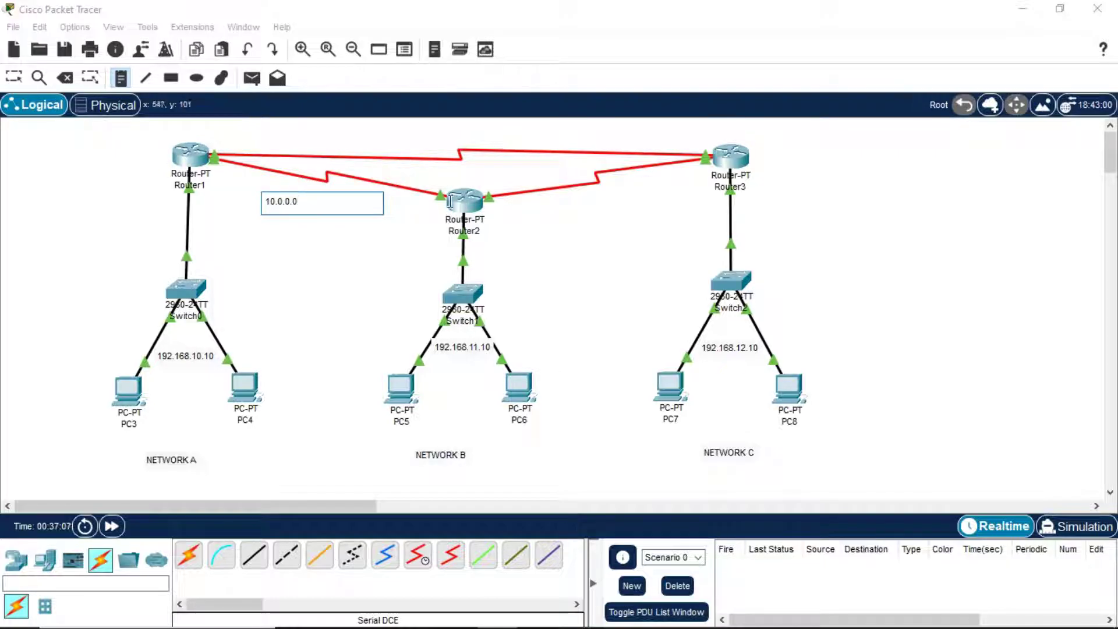
pyautogui.click(566, 203)
pyautogui.write('11')
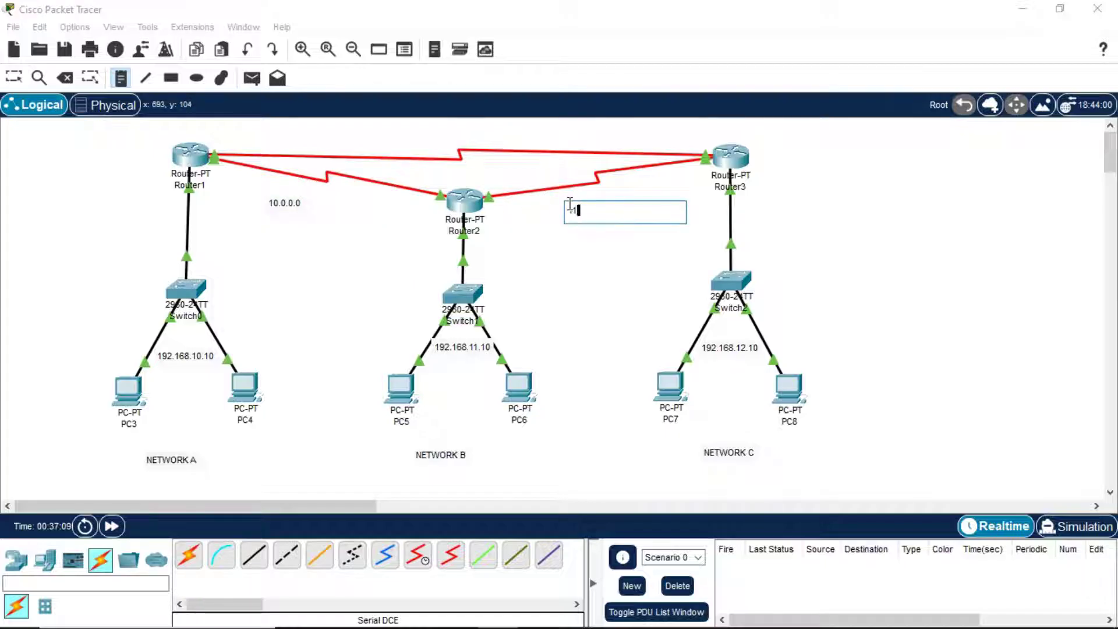
pyautogui.write('.0.0')
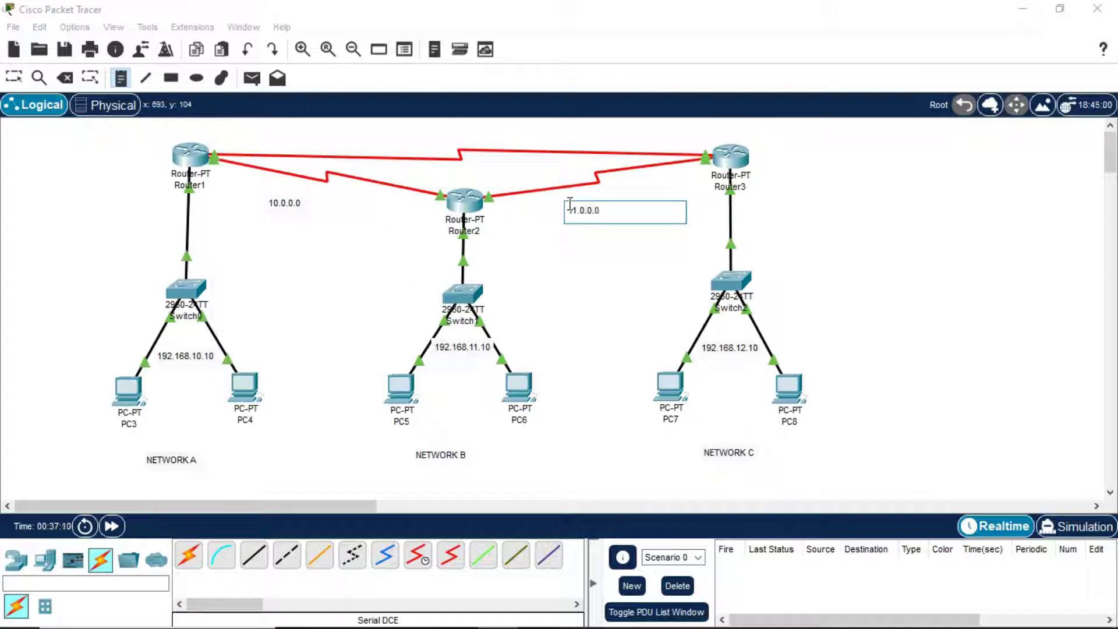
pyautogui.write('.0')
pyautogui.click(413, 140)
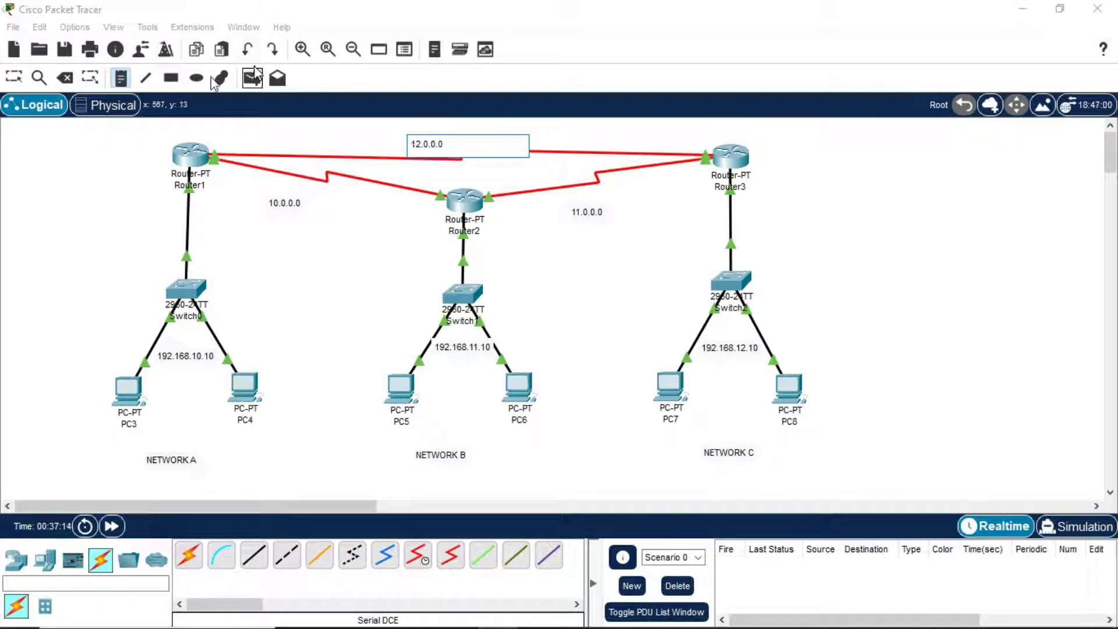
pyautogui.click(105, 80)
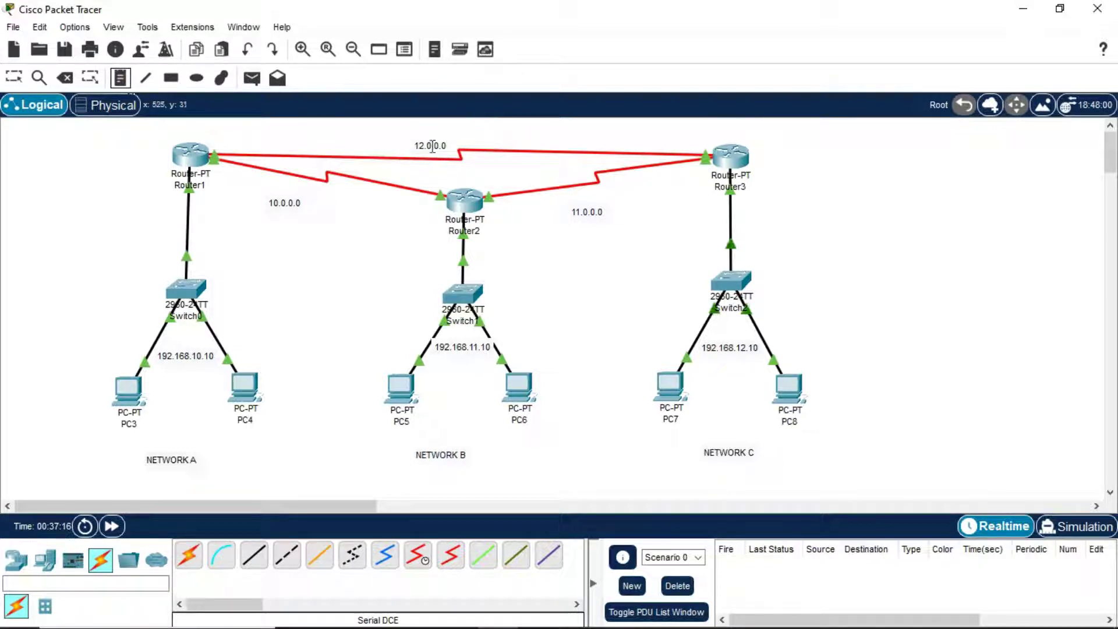
# Reposition the 12.0.0.0 note above its serial link, the 10.0.0.0 and 11.0.0.0 notes closer beneath theirs, and the 192.168.11.10 note slightly lower.
pyautogui.click(15, 78)
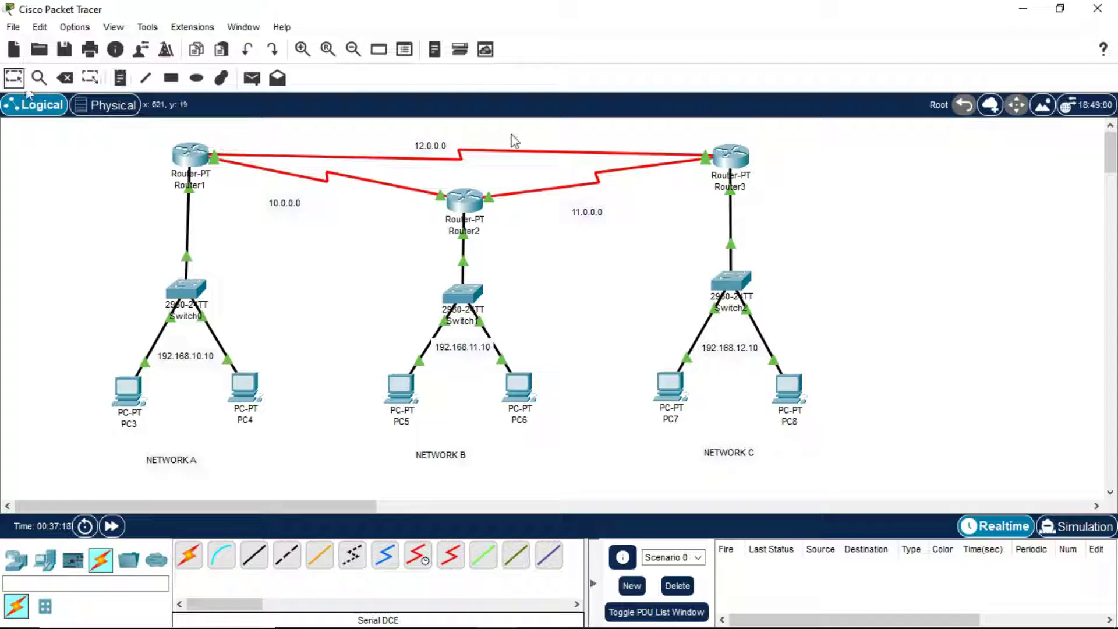
pyautogui.moveTo(436, 149); pyautogui.dragTo(464, 135)
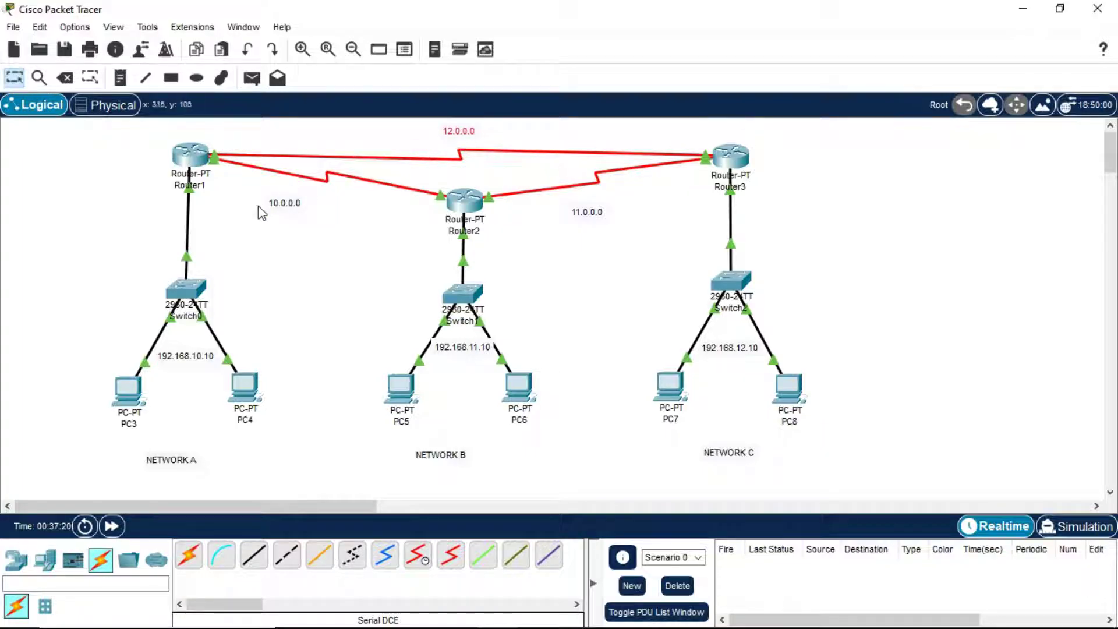
pyautogui.moveTo(283, 211); pyautogui.dragTo(312, 205)
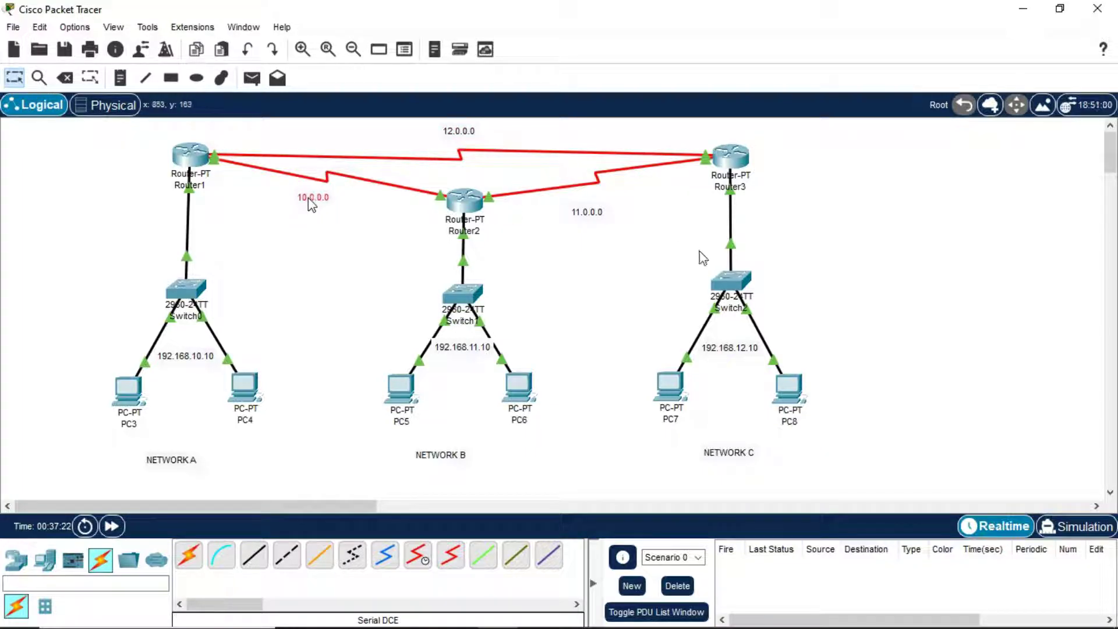
pyautogui.moveTo(597, 216); pyautogui.dragTo(600, 202)
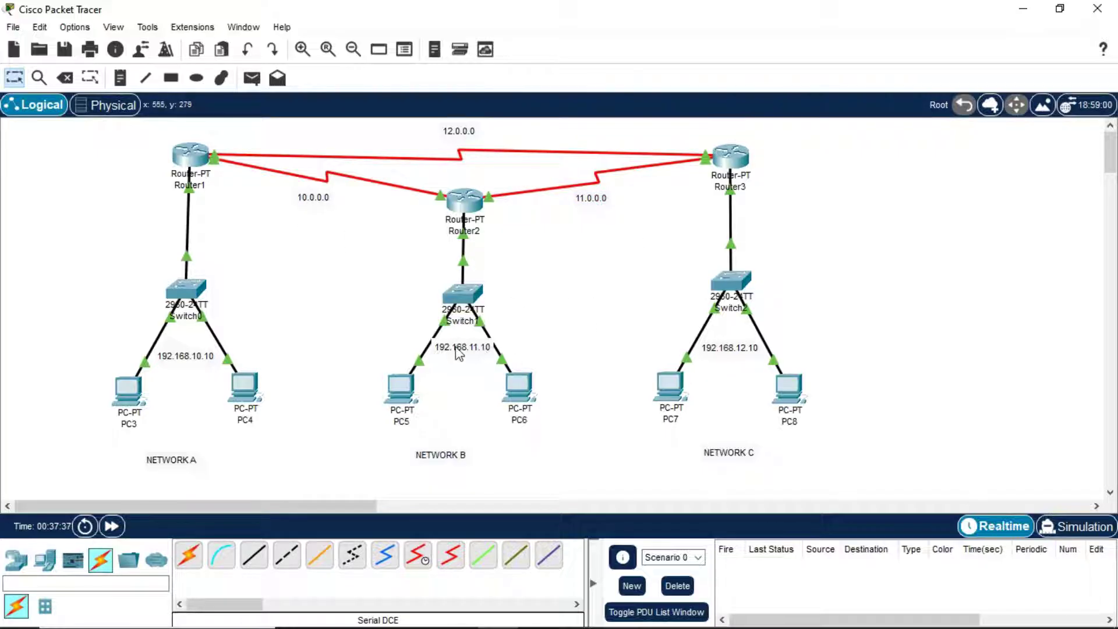
pyautogui.moveTo(459, 352); pyautogui.dragTo(457, 360)
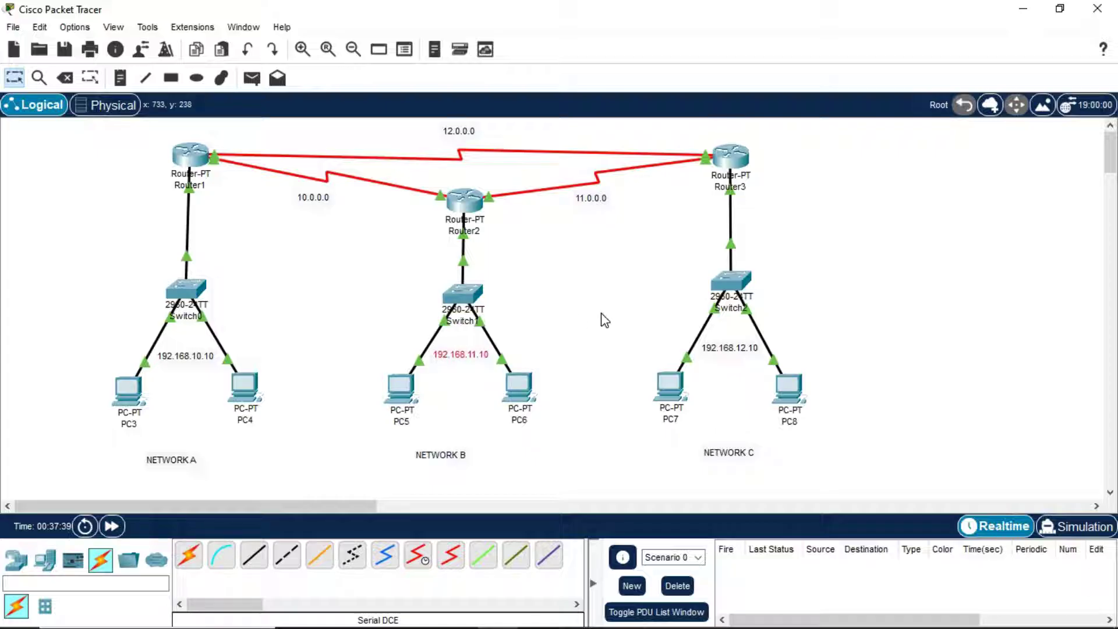
# Configure RIP routing on Router1 with the networks 12.0.0.0, 10.0.0.0 and 192.168.10.0.
pyautogui.click(194, 163)
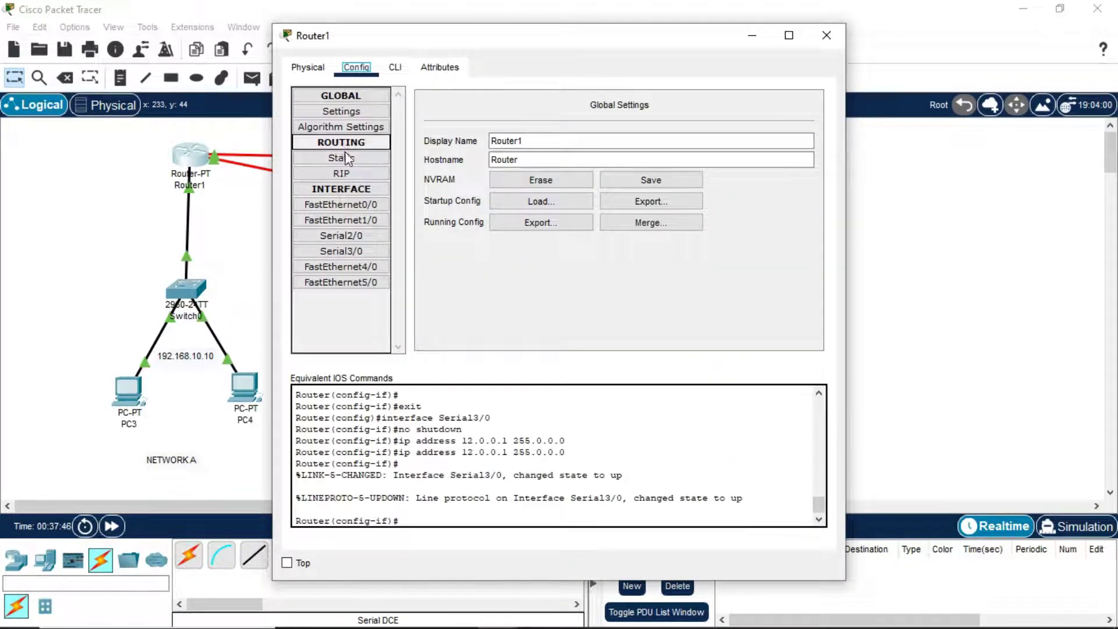
pyautogui.click(353, 174)
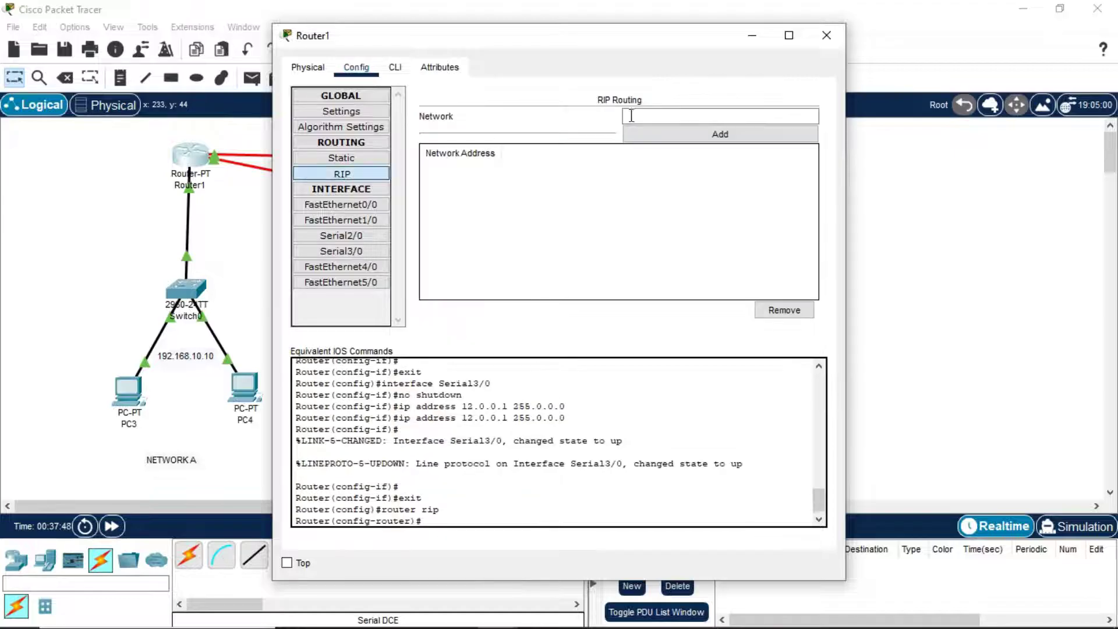
pyautogui.moveTo(568, 38); pyautogui.dragTo(831, 68)
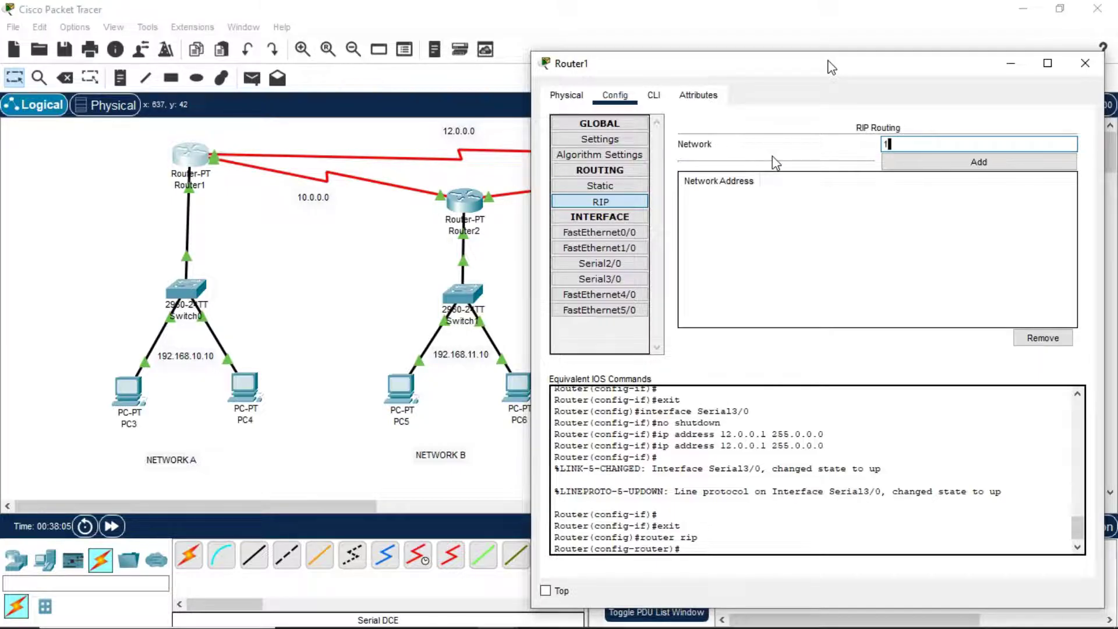
pyautogui.click(908, 162)
pyautogui.click(910, 141)
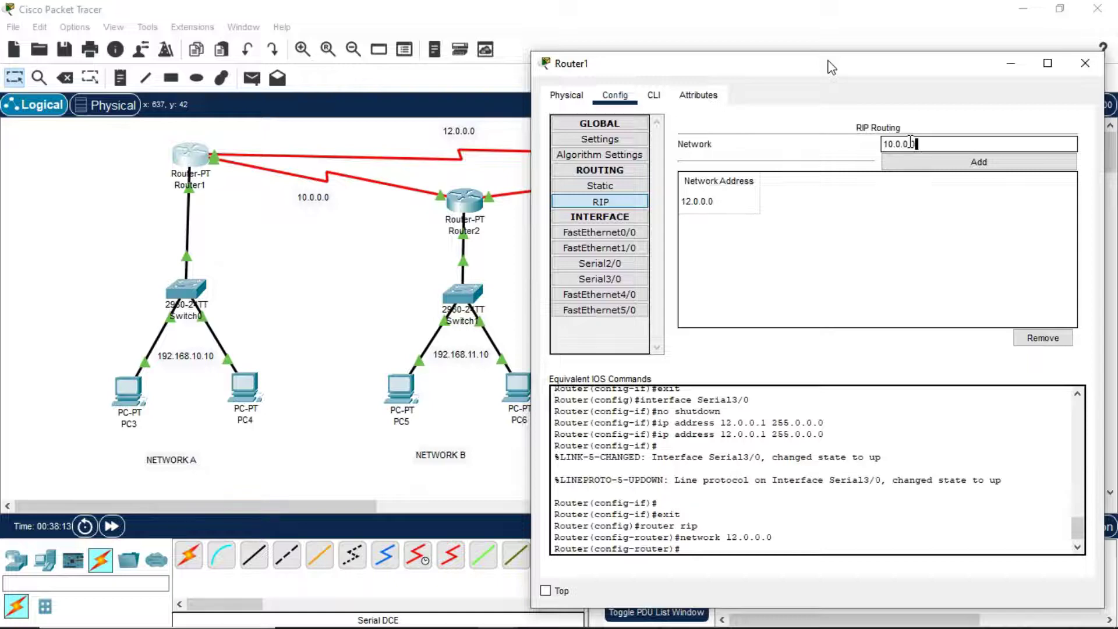
pyautogui.write('10.0.0.0')
pyautogui.click(923, 163)
pyautogui.click(923, 145)
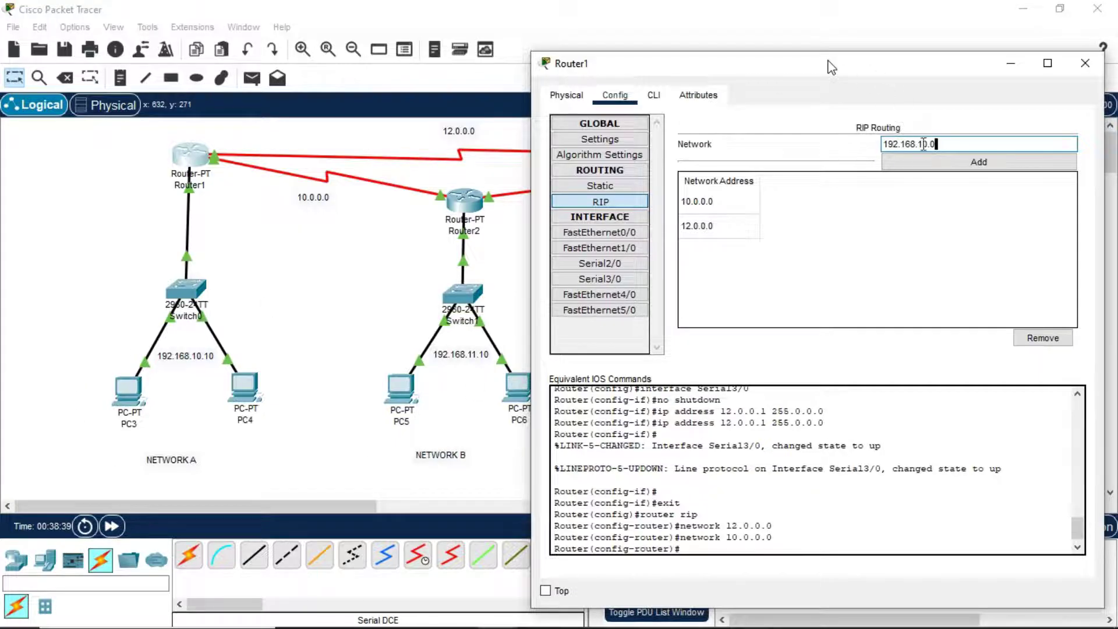
pyautogui.click(918, 167)
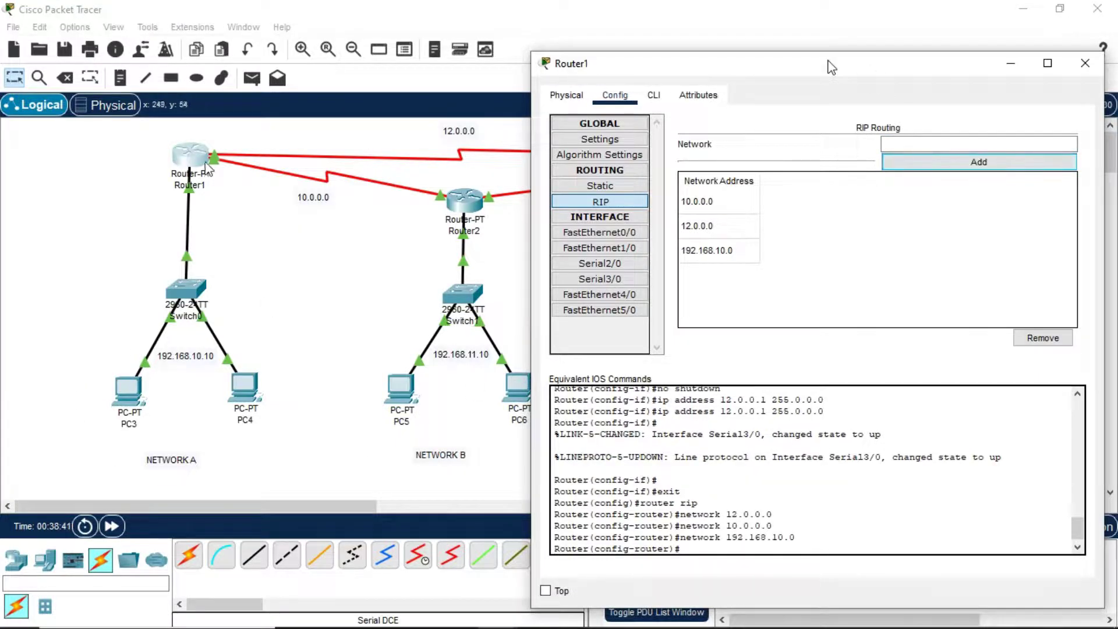
pyautogui.moveTo(72, 259); pyautogui.dragTo(280, 454)
pyautogui.moveTo(292, 328); pyautogui.dragTo(293, 230)
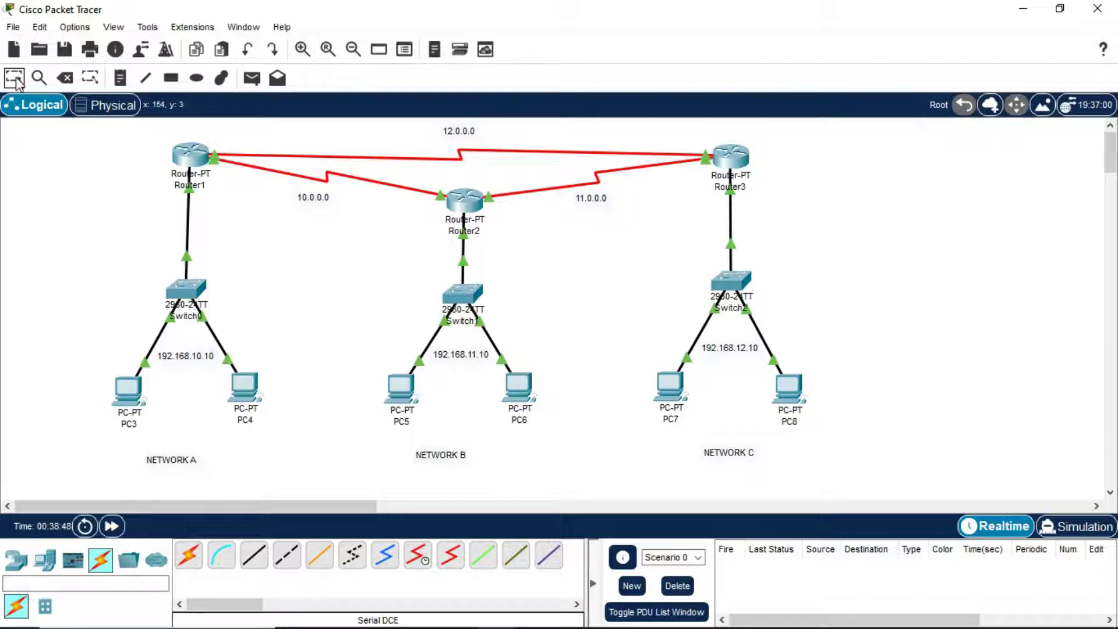
# Configure RIP routing on Router2 with the networks 10.0.0.0, 11.0.0.0 and 192.168.11.0, and close its configuration window.
pyautogui.click(473, 201)
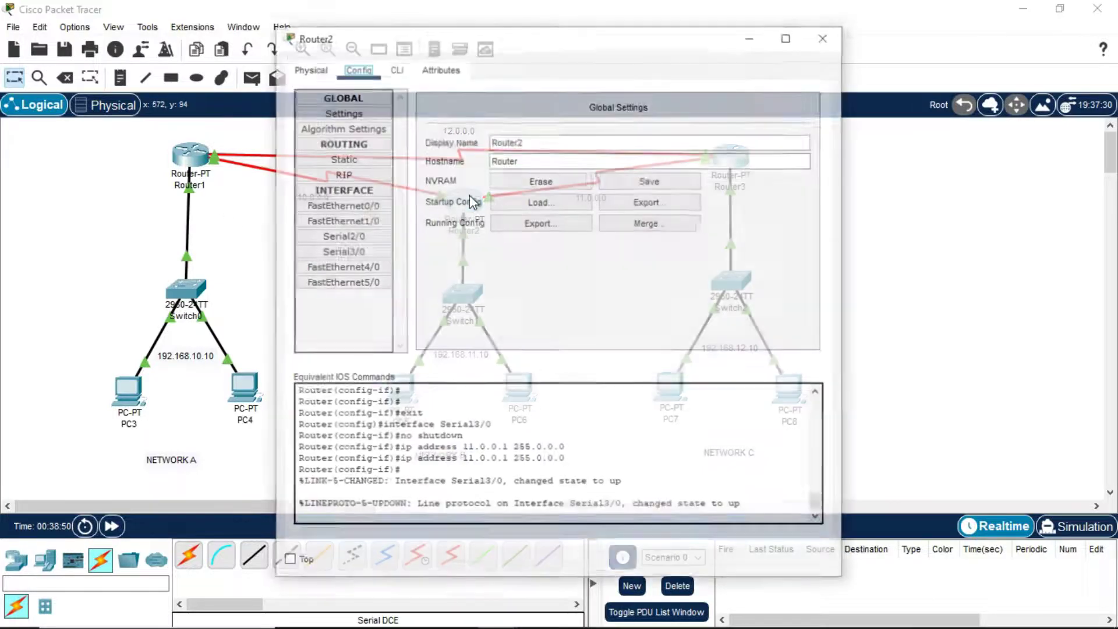
pyautogui.click(347, 171)
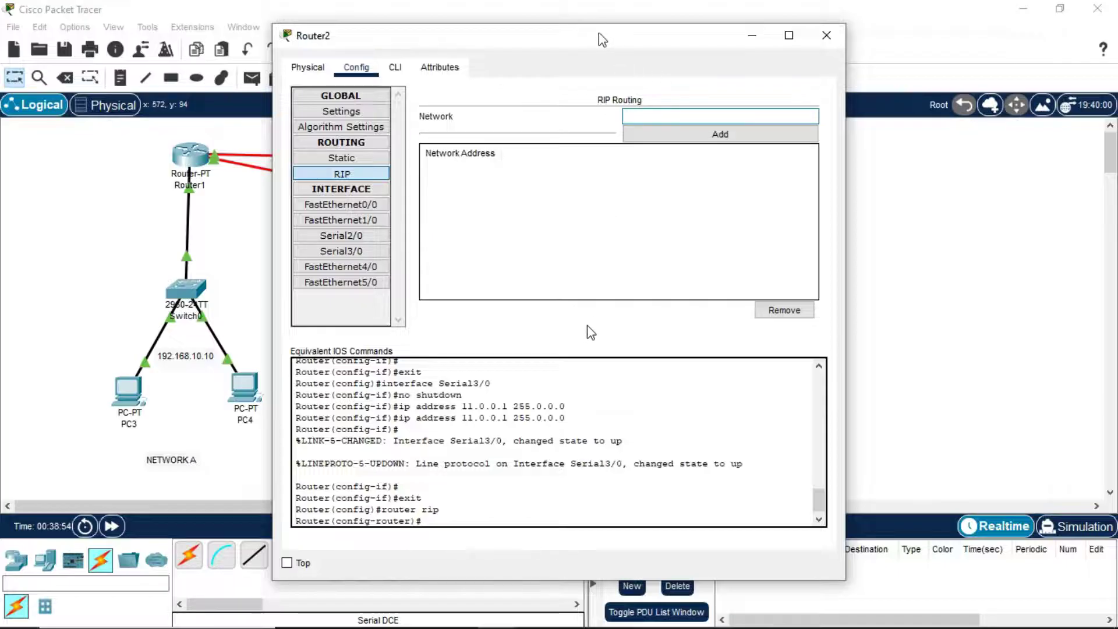
pyautogui.moveTo(558, 50); pyautogui.dragTo(521, 309)
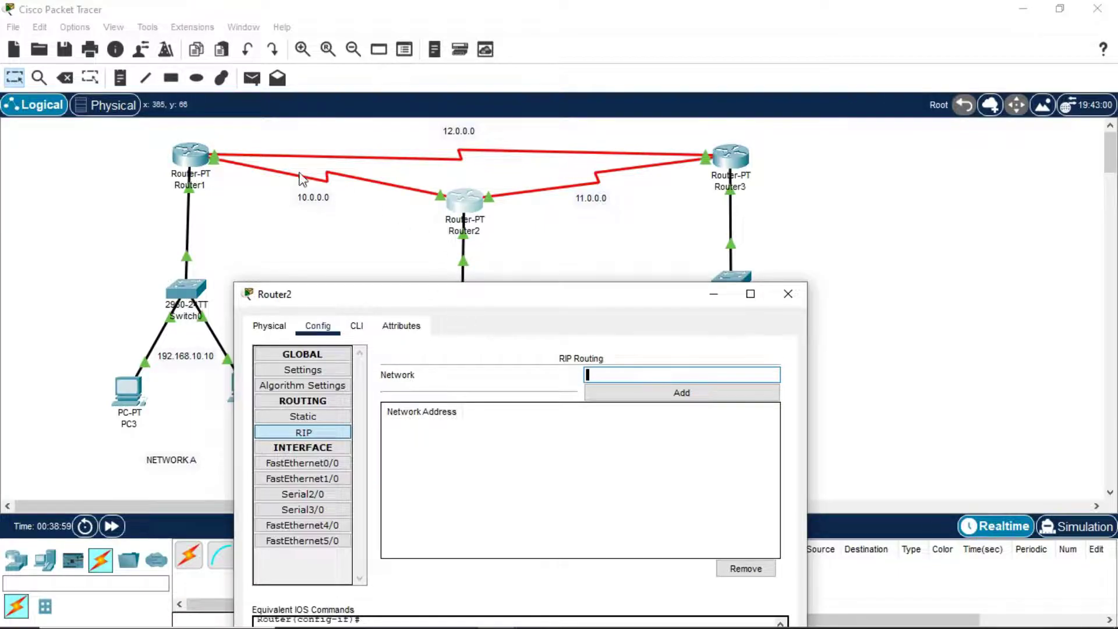
pyautogui.click(630, 378)
pyautogui.write('10.0.')
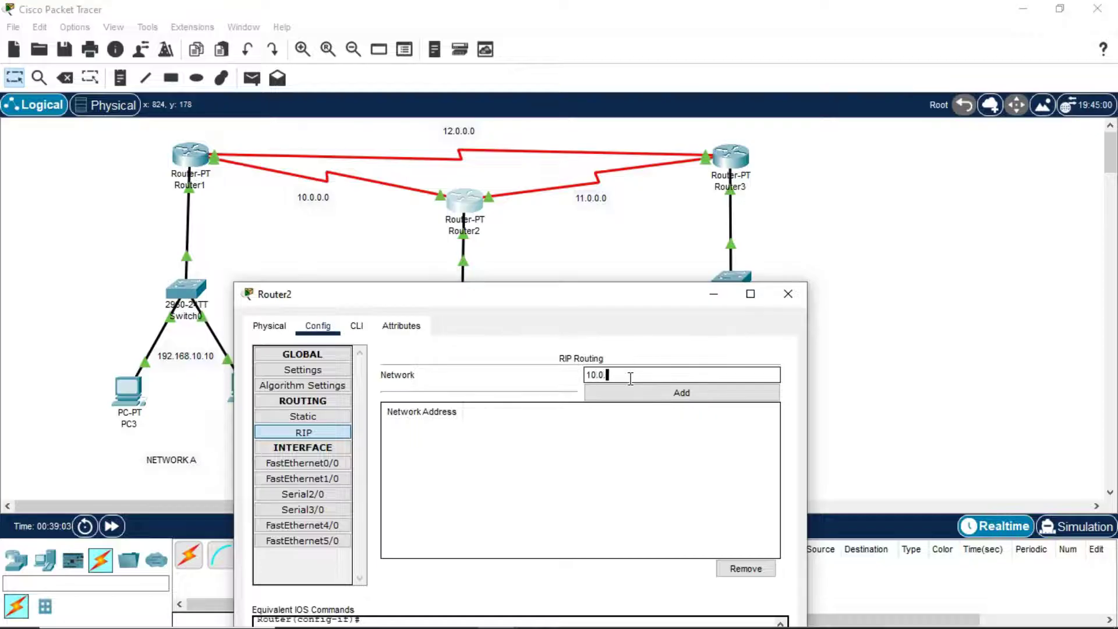
pyautogui.write('0.0')
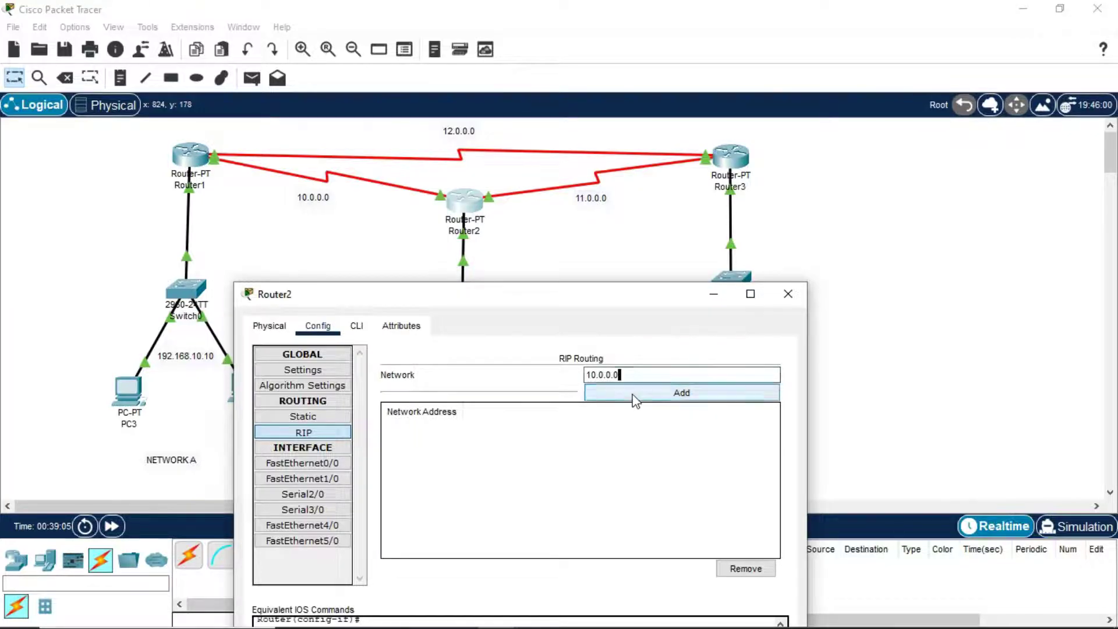
pyautogui.click(633, 392)
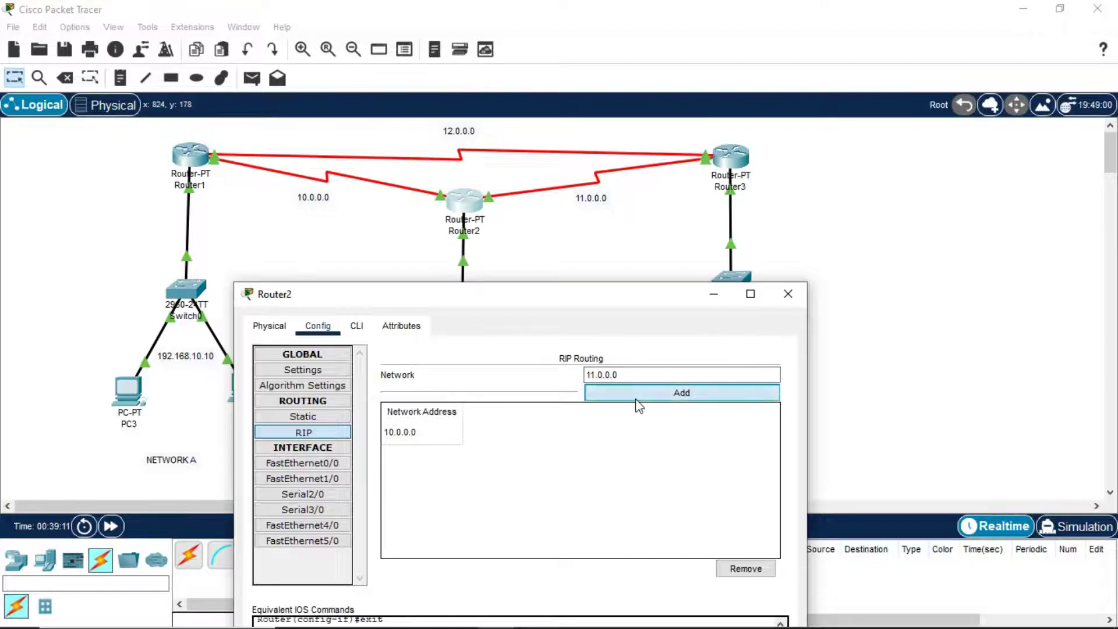
pyautogui.click(636, 394)
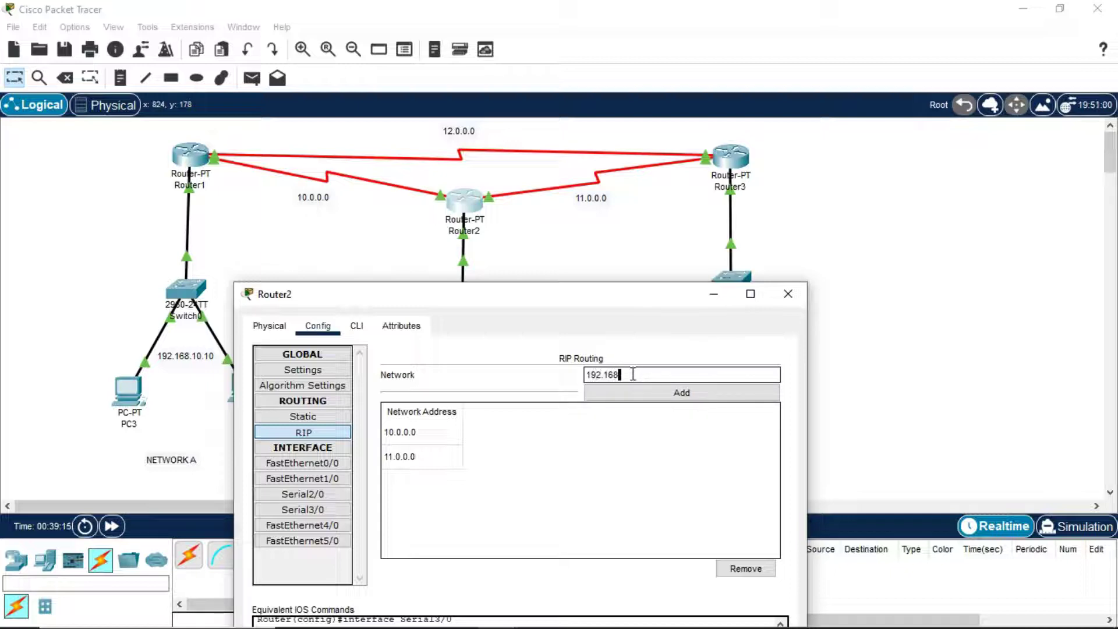
pyautogui.write('11.0')
pyautogui.click(641, 393)
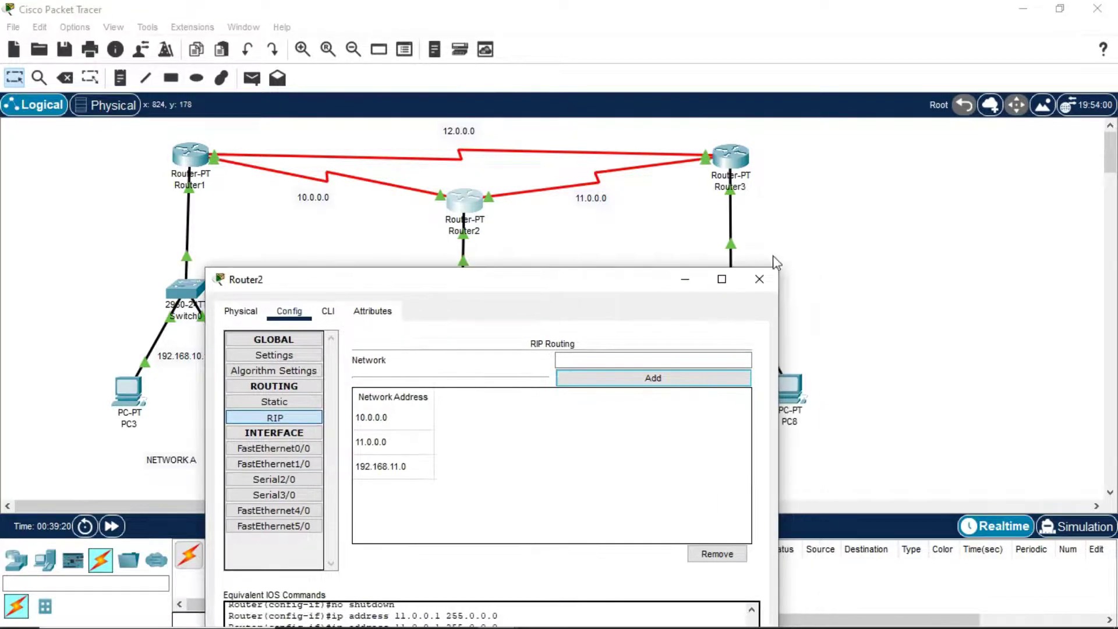
pyautogui.click(783, 279)
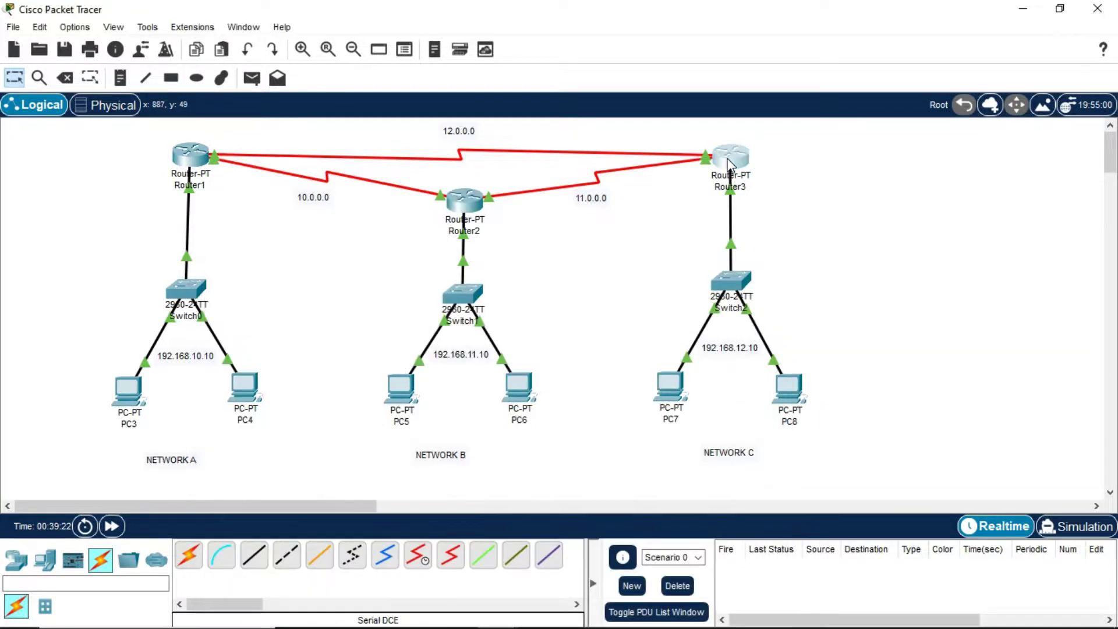
# Configure RIP routing on Router3 with the networks 192.168.12.0, 11.0.0.0 and 12.0.0.0, and close its configuration window.
pyautogui.click(730, 158)
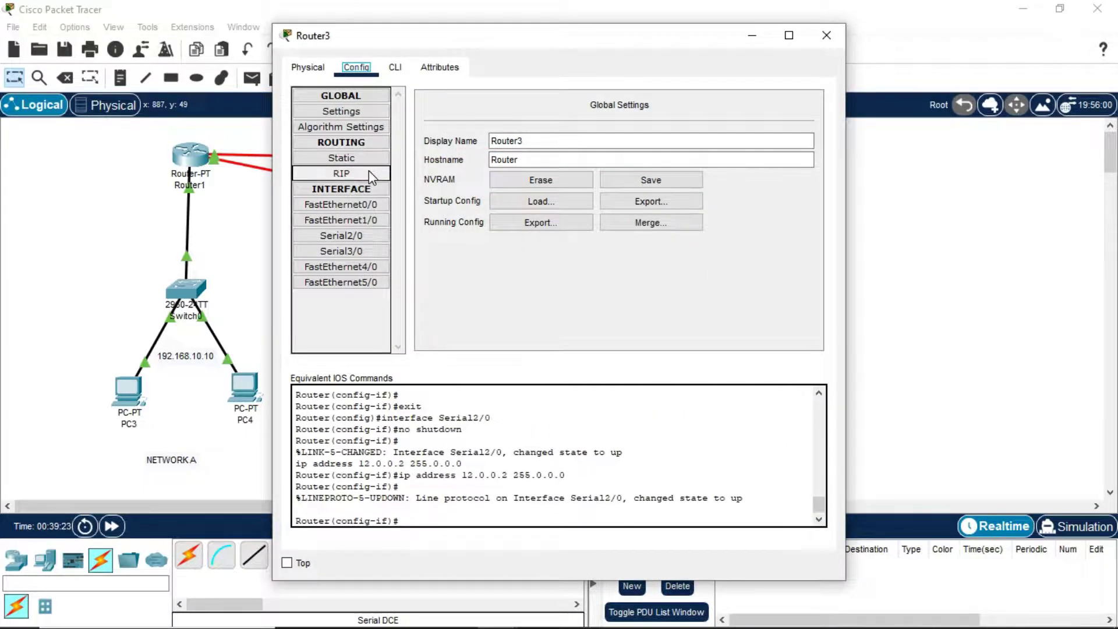
pyautogui.click(368, 172)
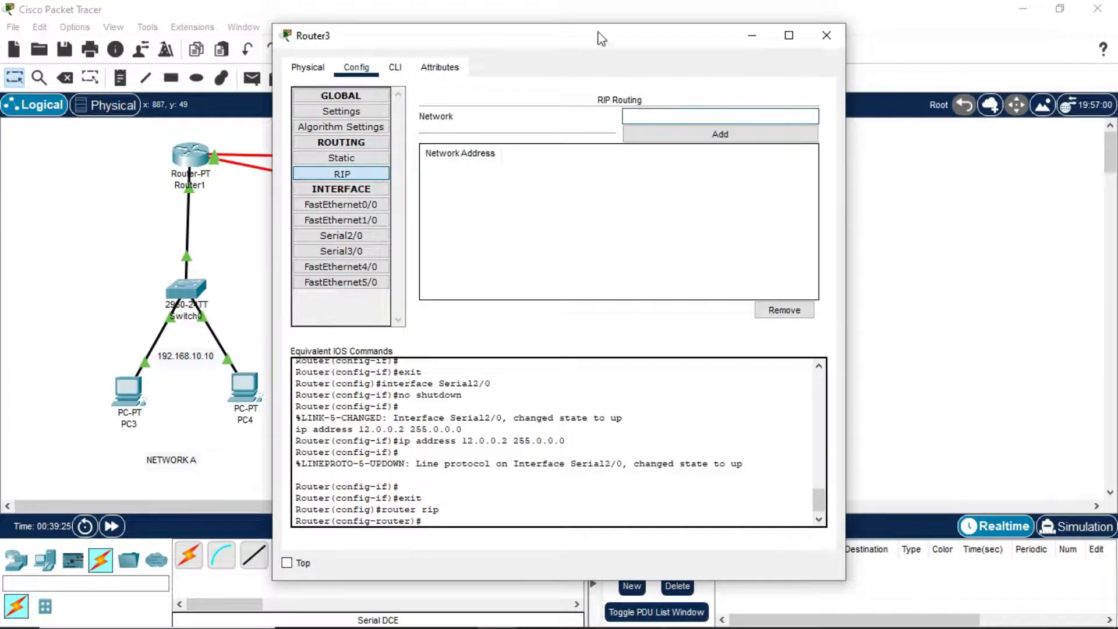
pyautogui.moveTo(601, 38); pyautogui.dragTo(591, 343)
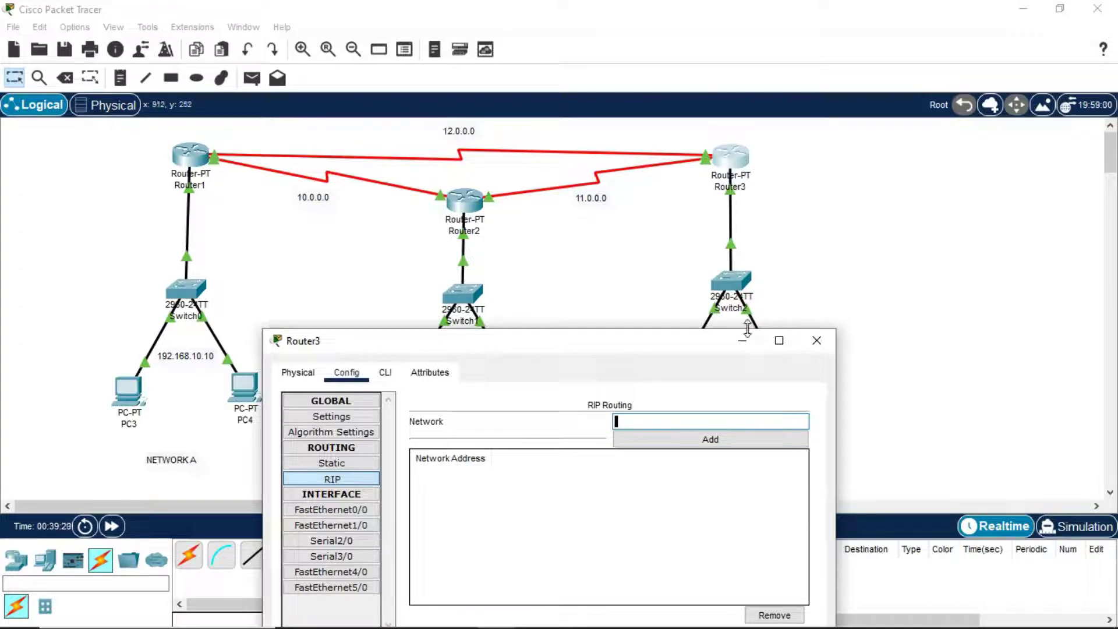
pyautogui.click(685, 422)
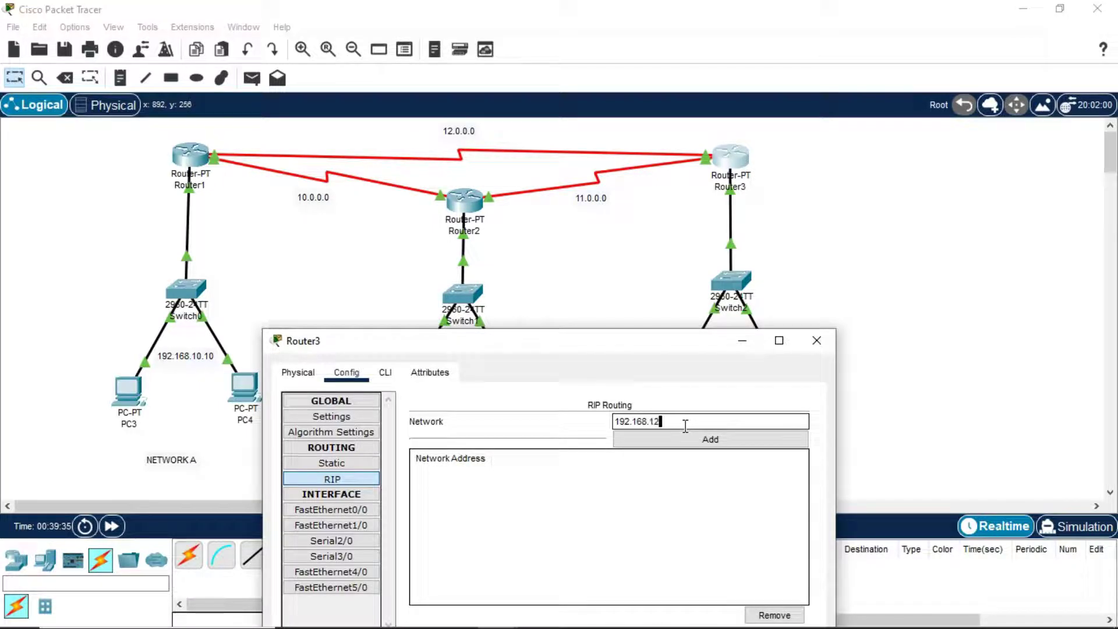
pyautogui.click(686, 446)
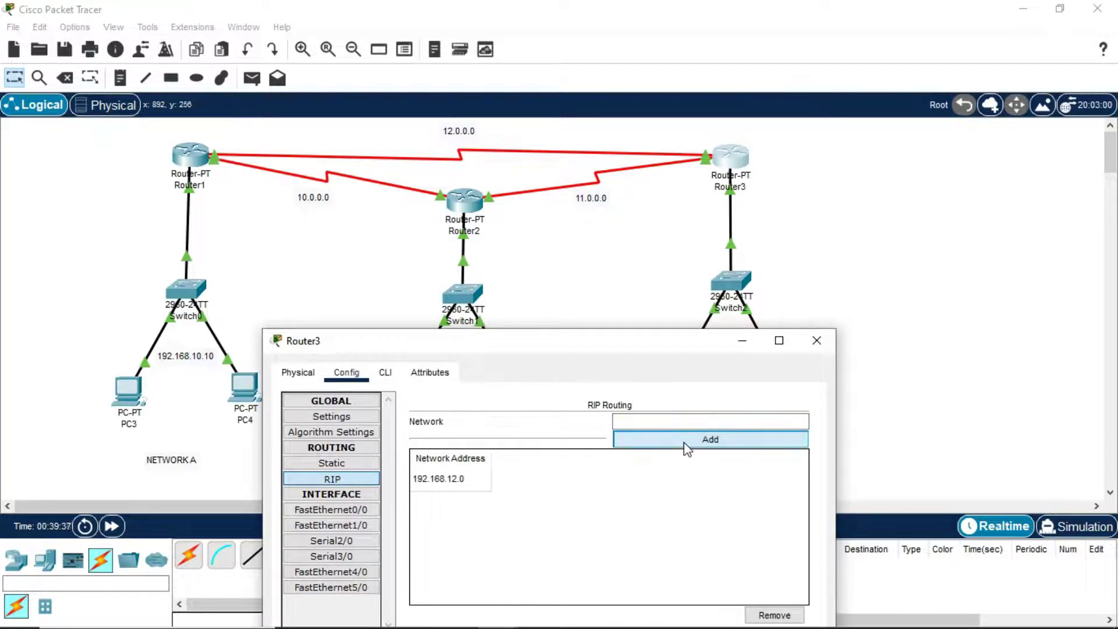
pyautogui.click(678, 422)
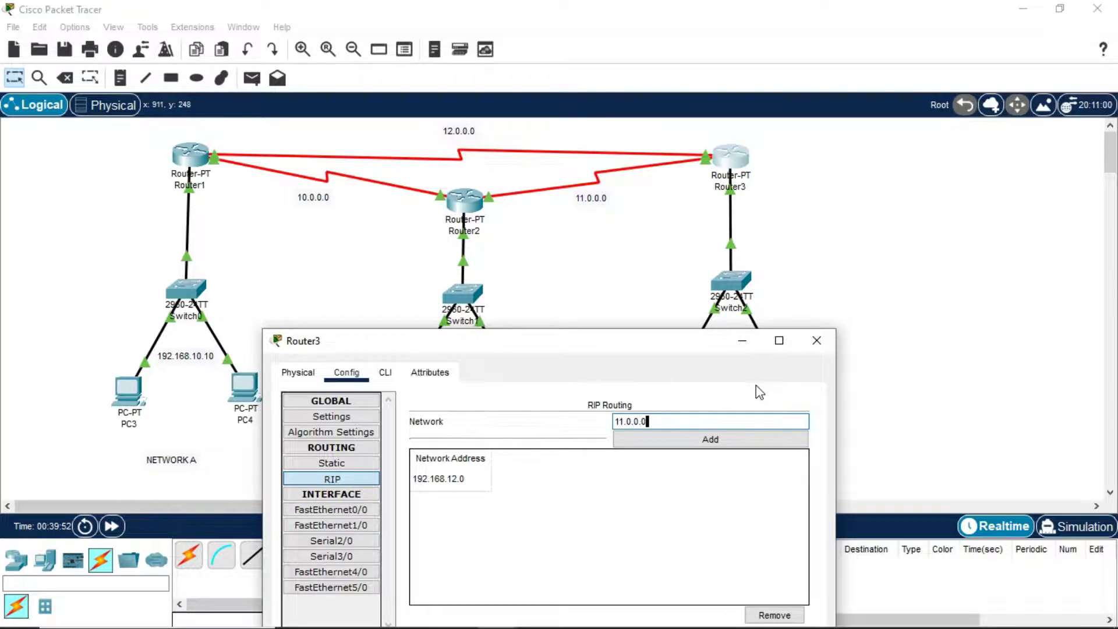
pyautogui.write('0')
pyautogui.click(754, 439)
pyautogui.click(756, 419)
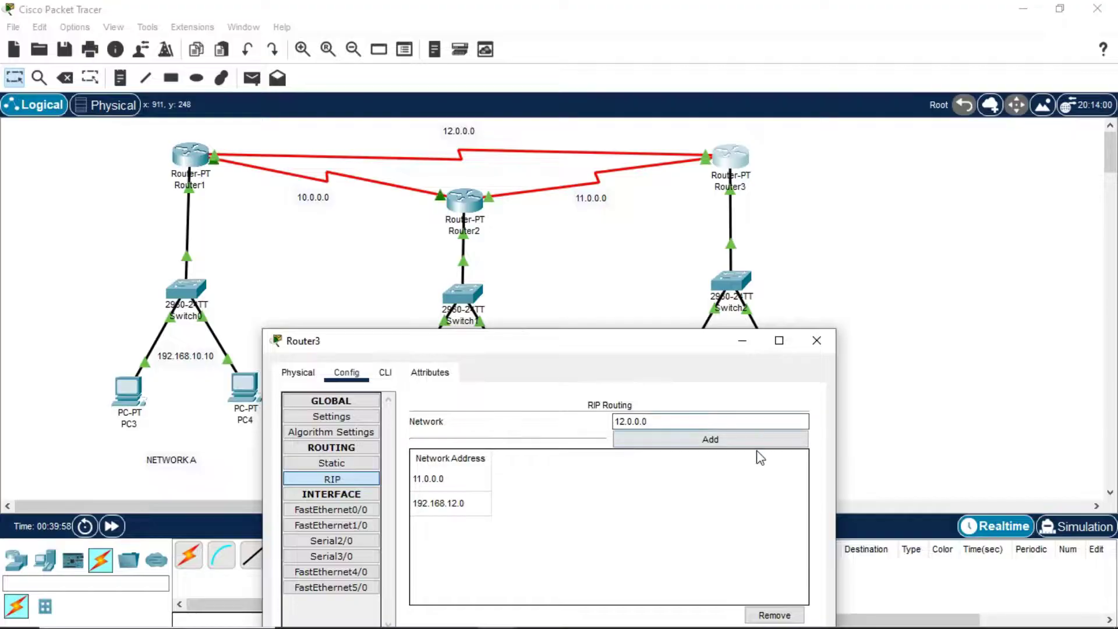
pyautogui.click(757, 440)
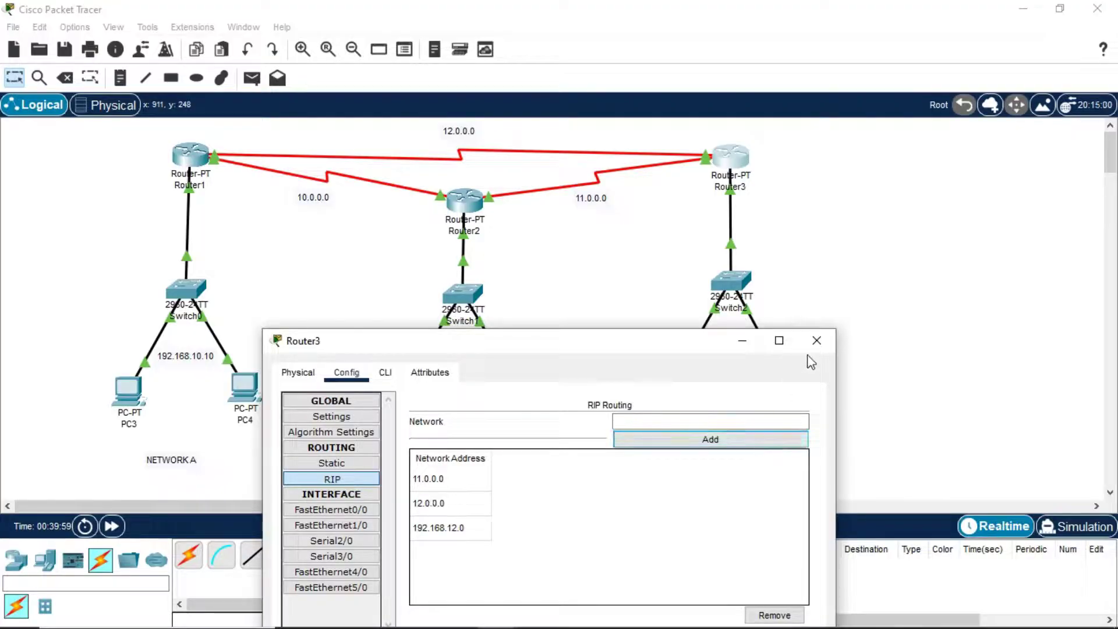
pyautogui.click(817, 340)
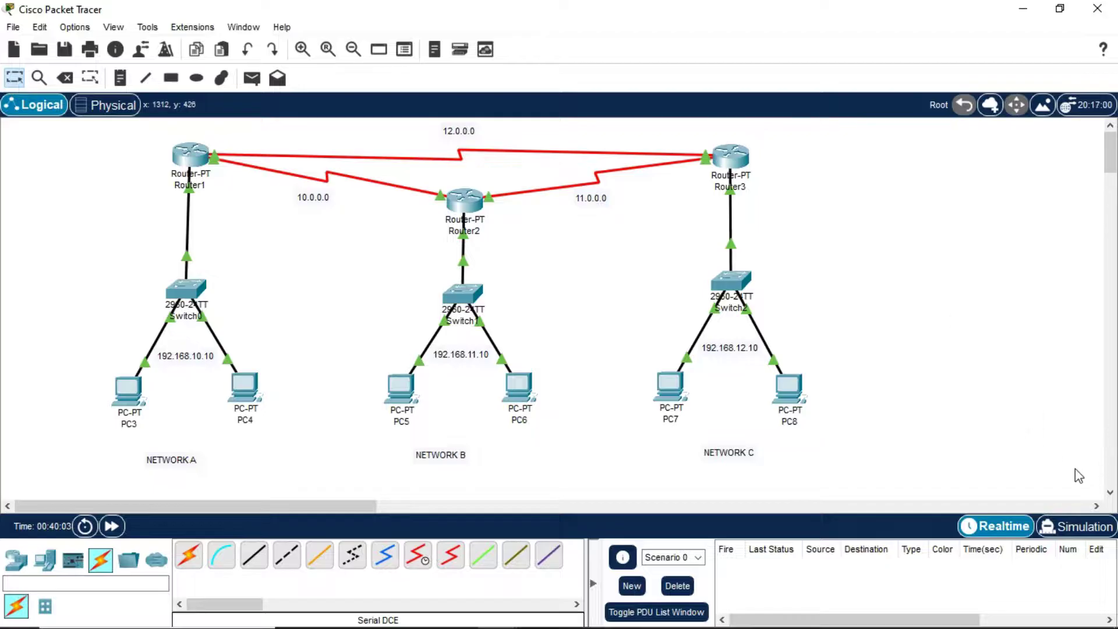
# Switch to simulation mode and limit the event list filters to DNS and ICMP.
pyautogui.click(1061, 526)
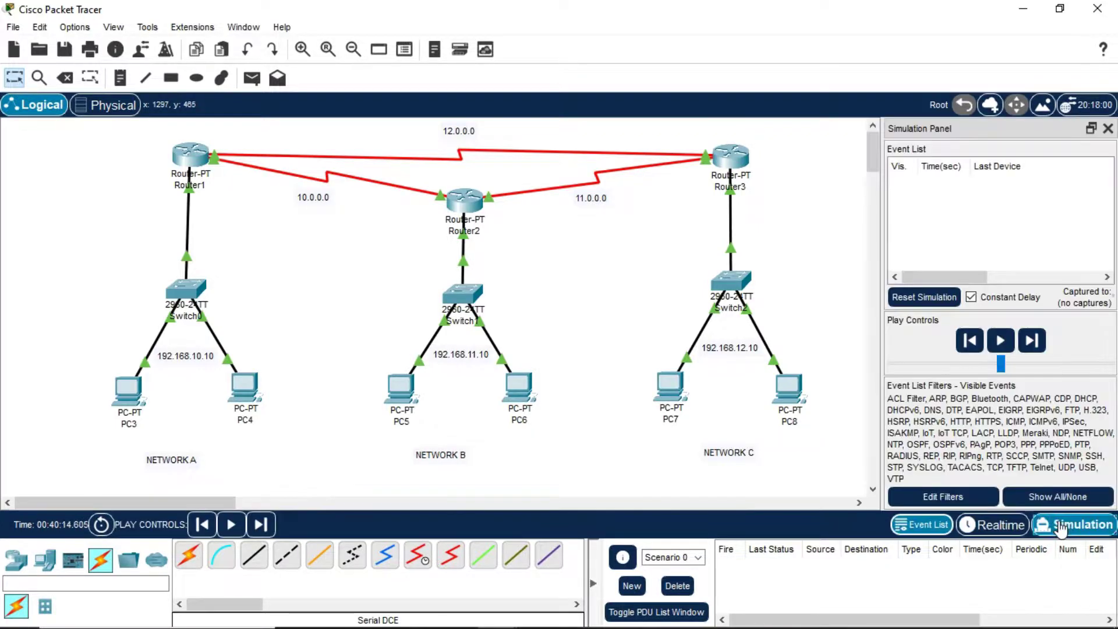
pyautogui.click(1060, 499)
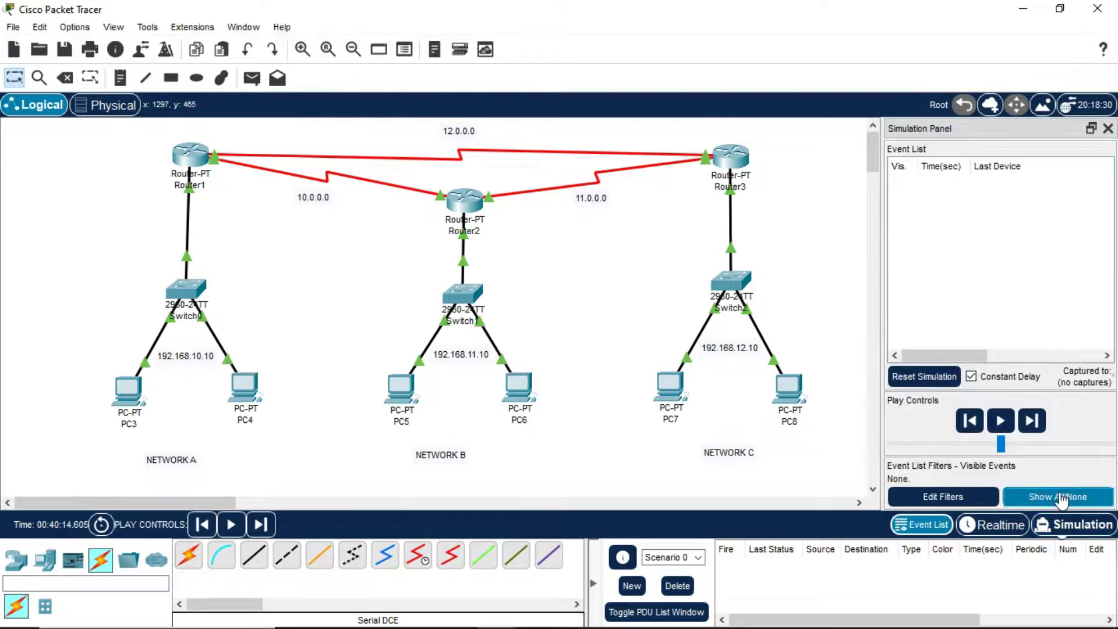
pyautogui.click(954, 498)
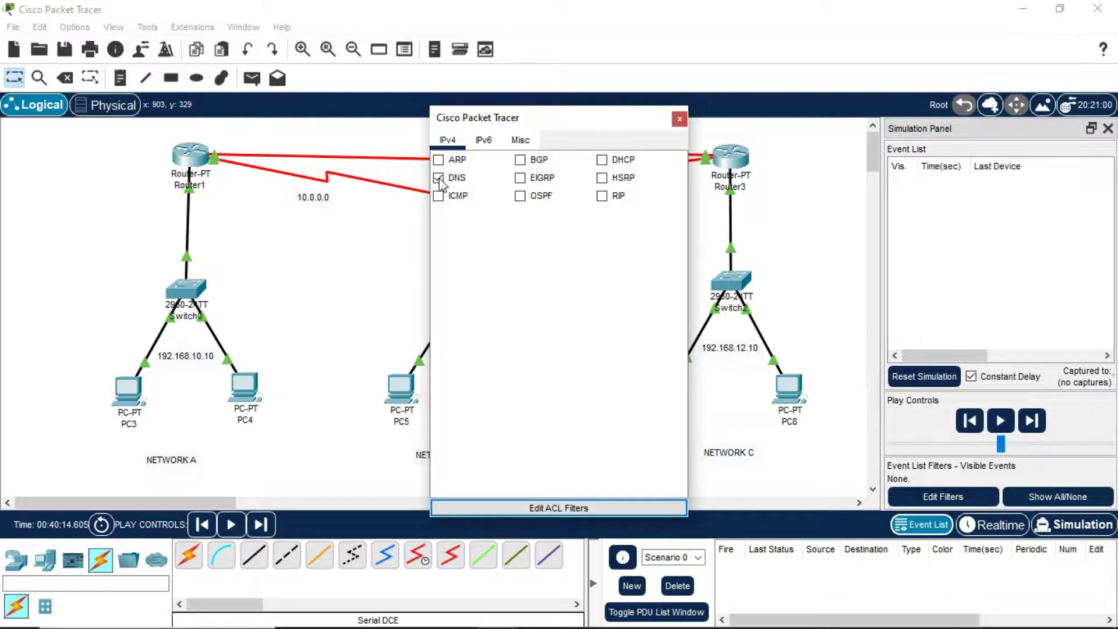
pyautogui.click(437, 201)
pyautogui.click(439, 196)
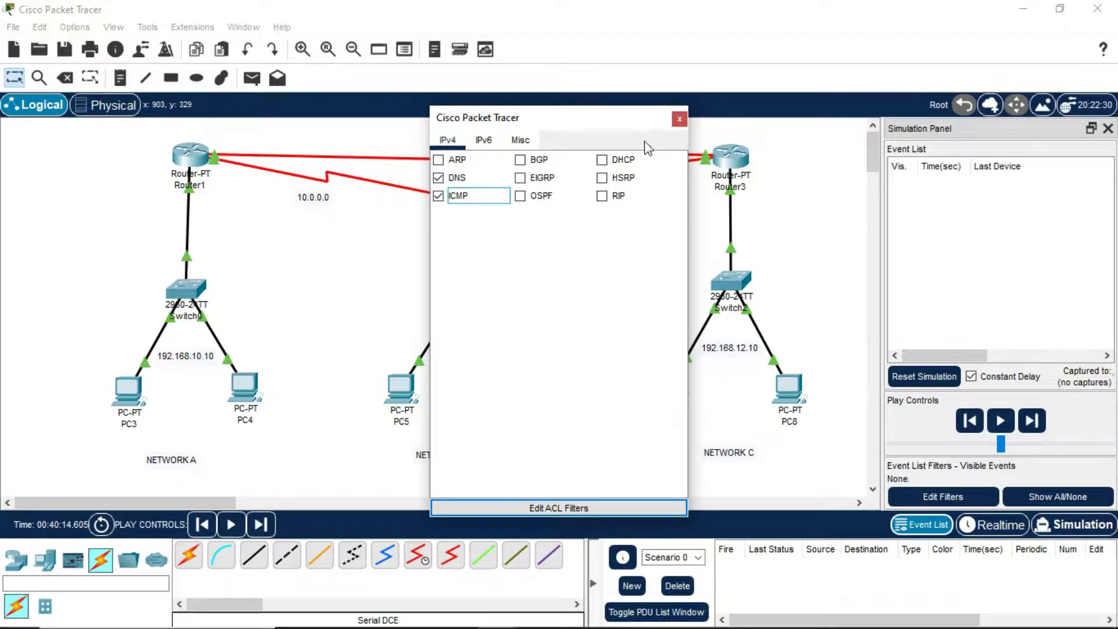
pyautogui.click(679, 119)
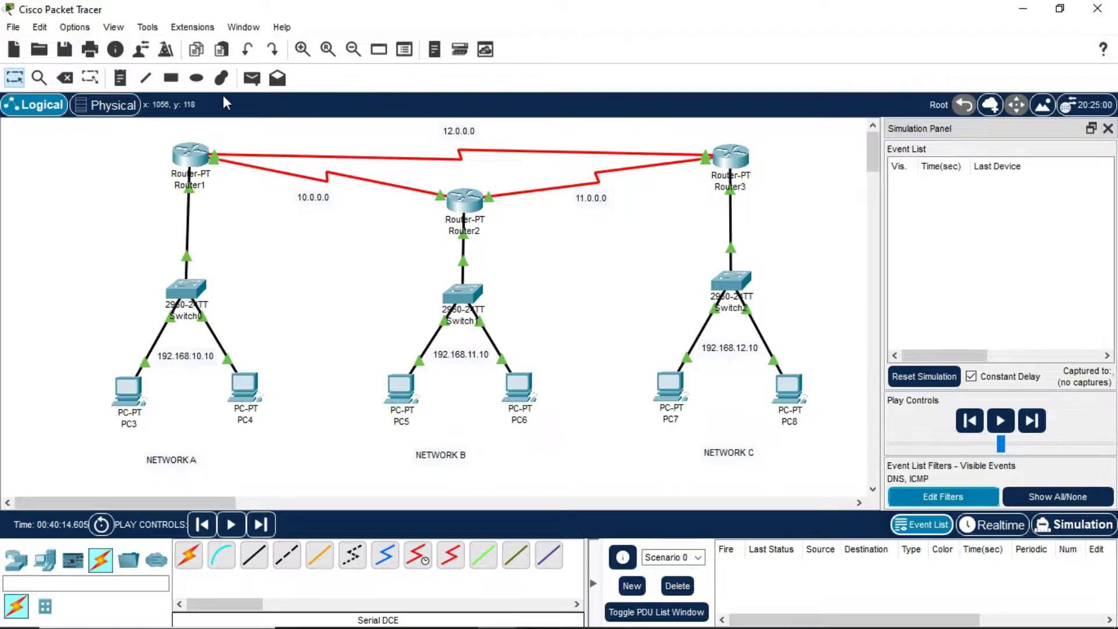
# Try to send a simple PDU from PC8 to PC3 and play the simulation forward to test connectivity.
pyautogui.click(254, 77)
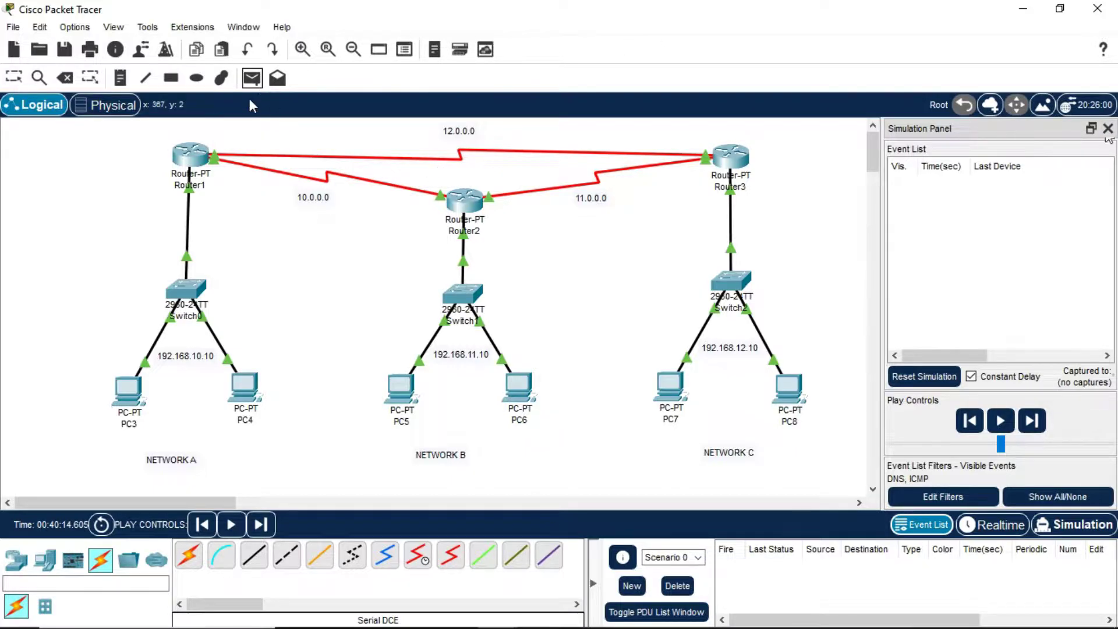
pyautogui.click(781, 382)
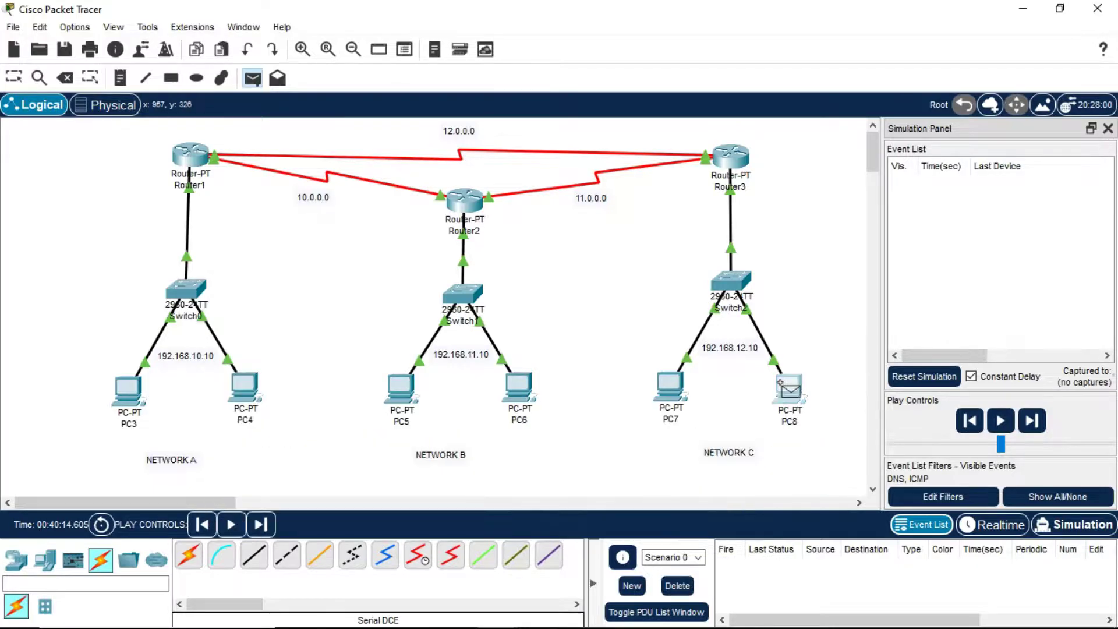
pyautogui.click(127, 385)
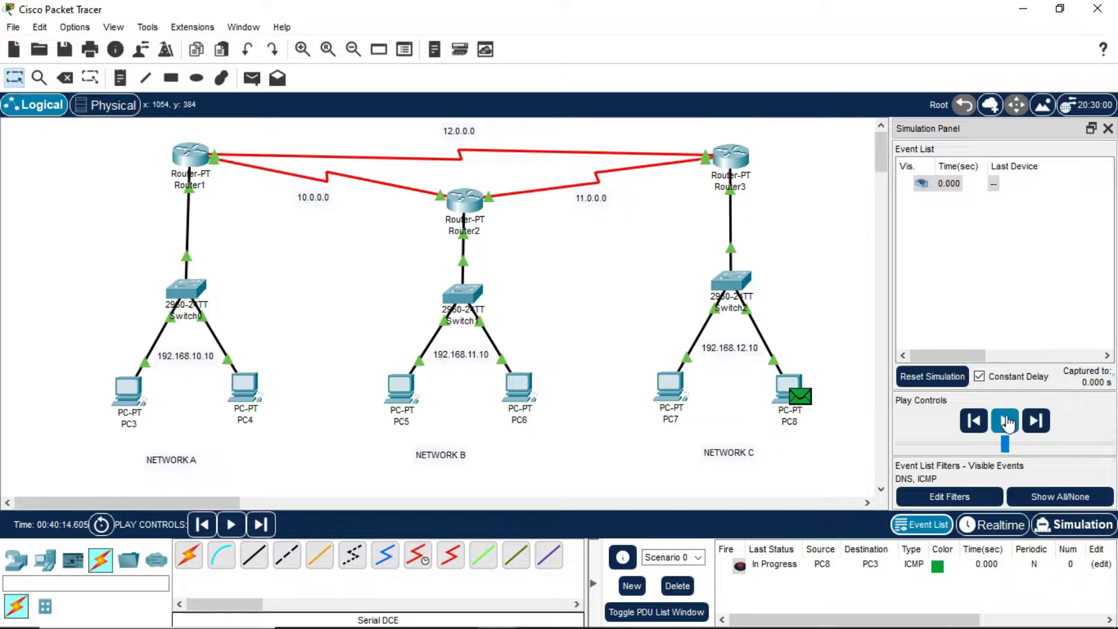
pyautogui.click(1006, 421)
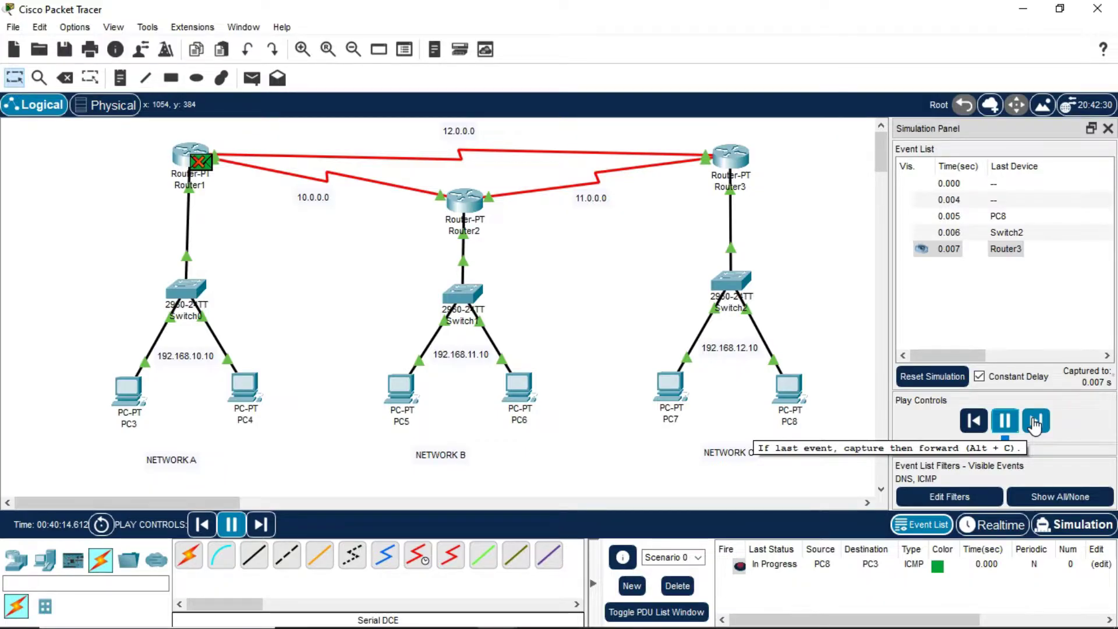
pyautogui.click(1035, 426)
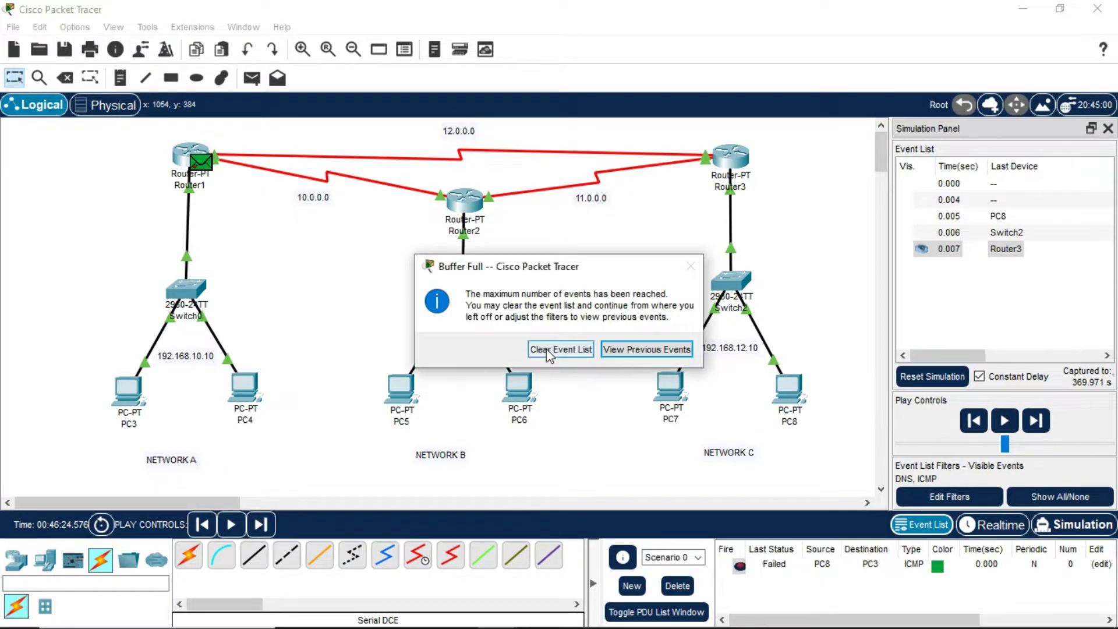
# Clear the event list and delete Scenario 0 with its PC8-to-PC3 PDU.
pyautogui.click(547, 350)
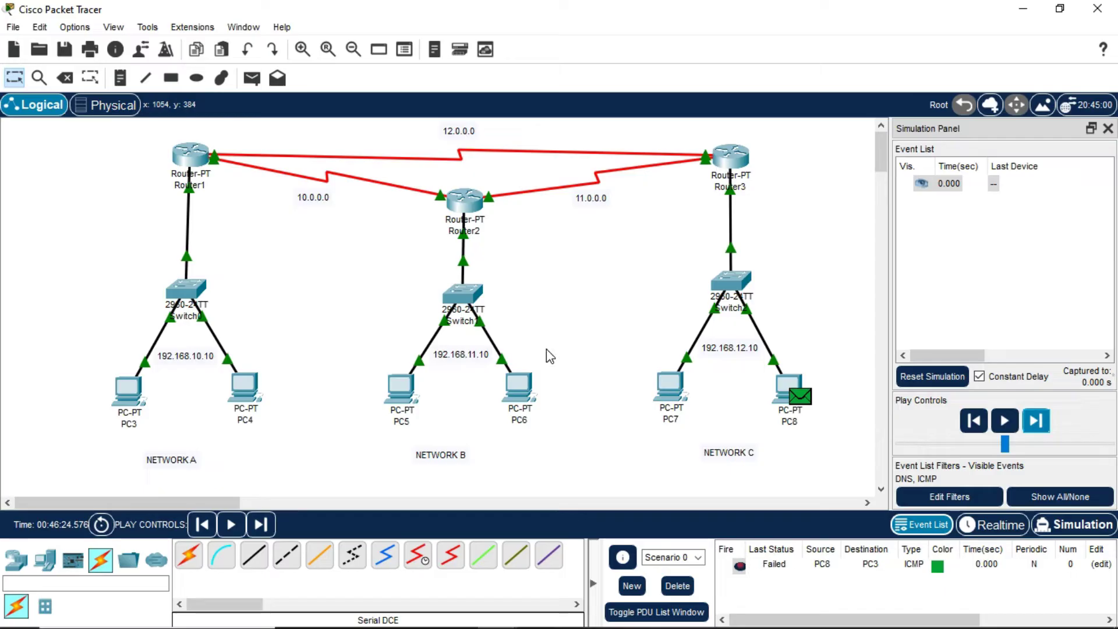
pyautogui.click(670, 589)
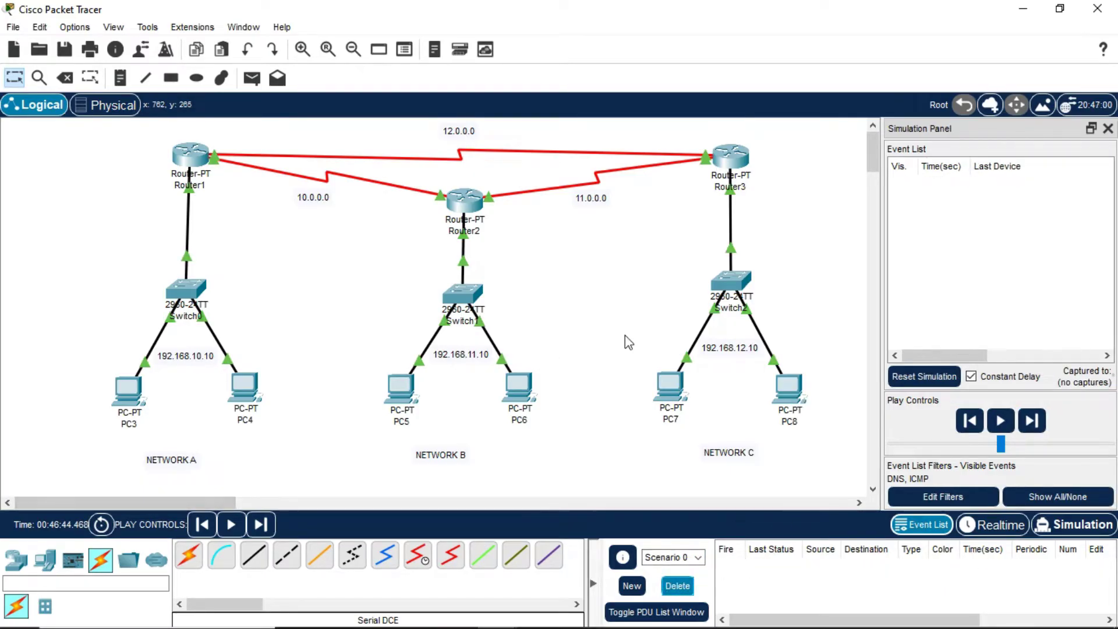
# Send a new simple PDU from PC8 to PC3 and play the simulation through the reply to PC8, stopping playback at the end.
pyautogui.click(252, 77)
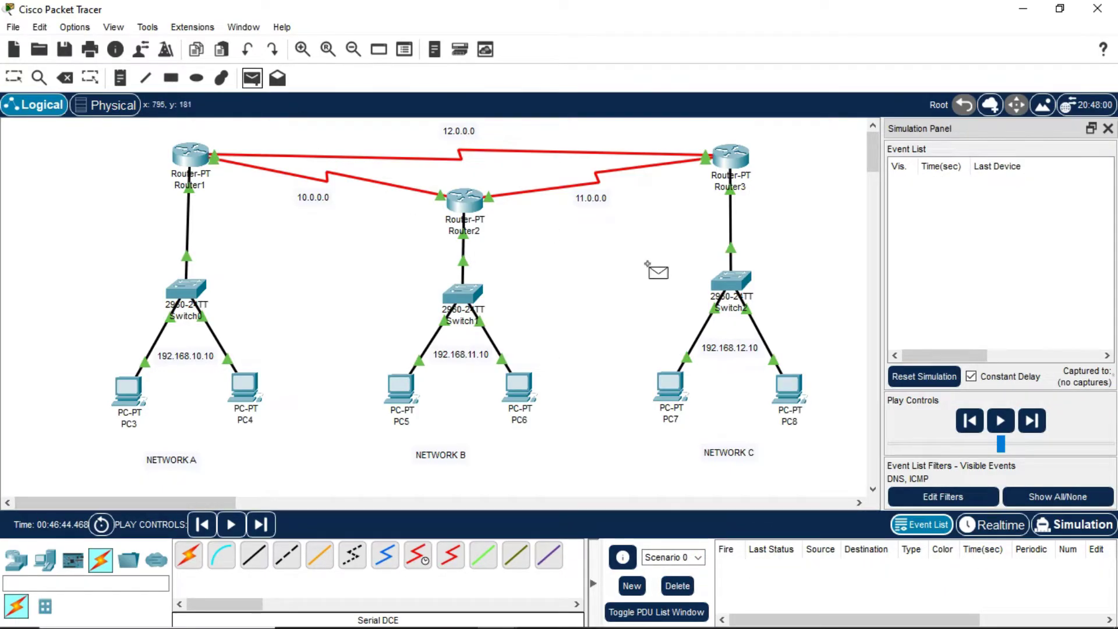
pyautogui.click(787, 386)
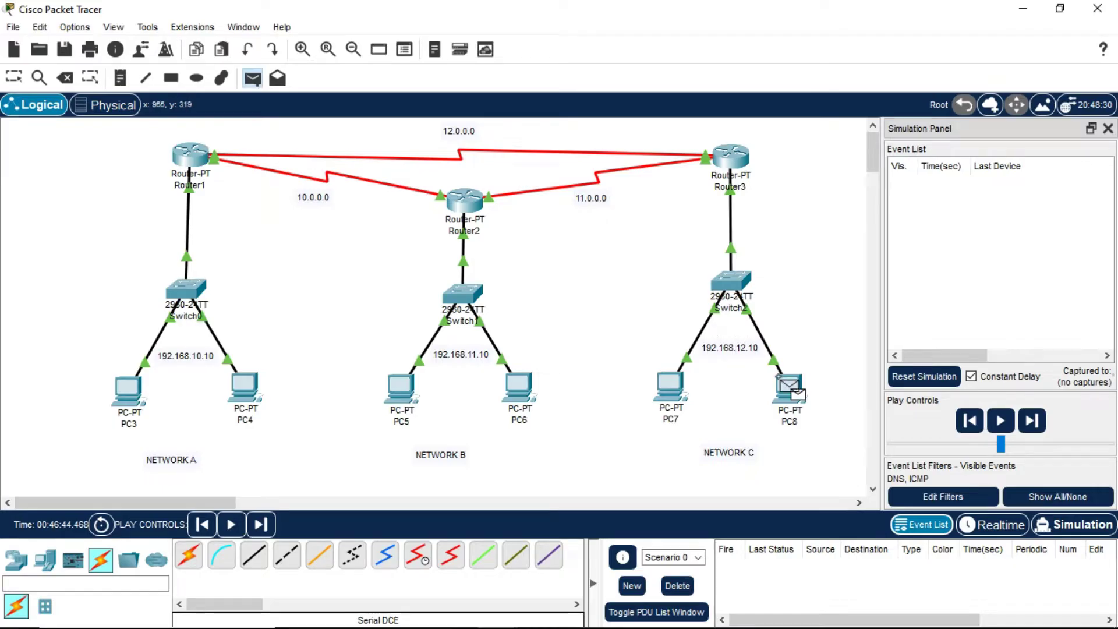
pyautogui.click(114, 379)
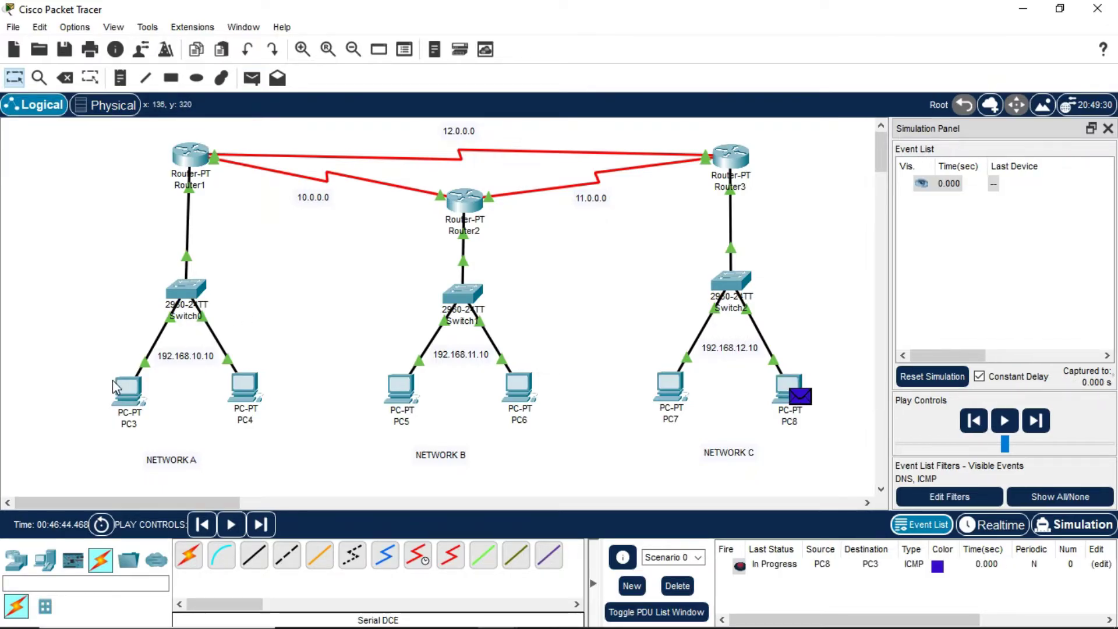
pyautogui.click(1006, 428)
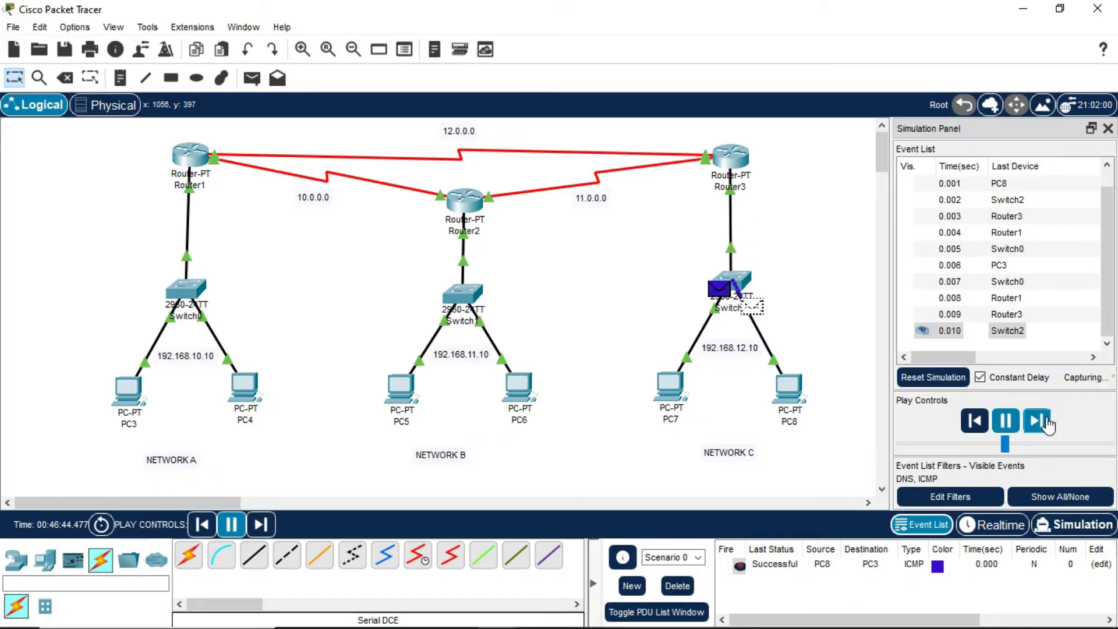
pyautogui.click(1005, 421)
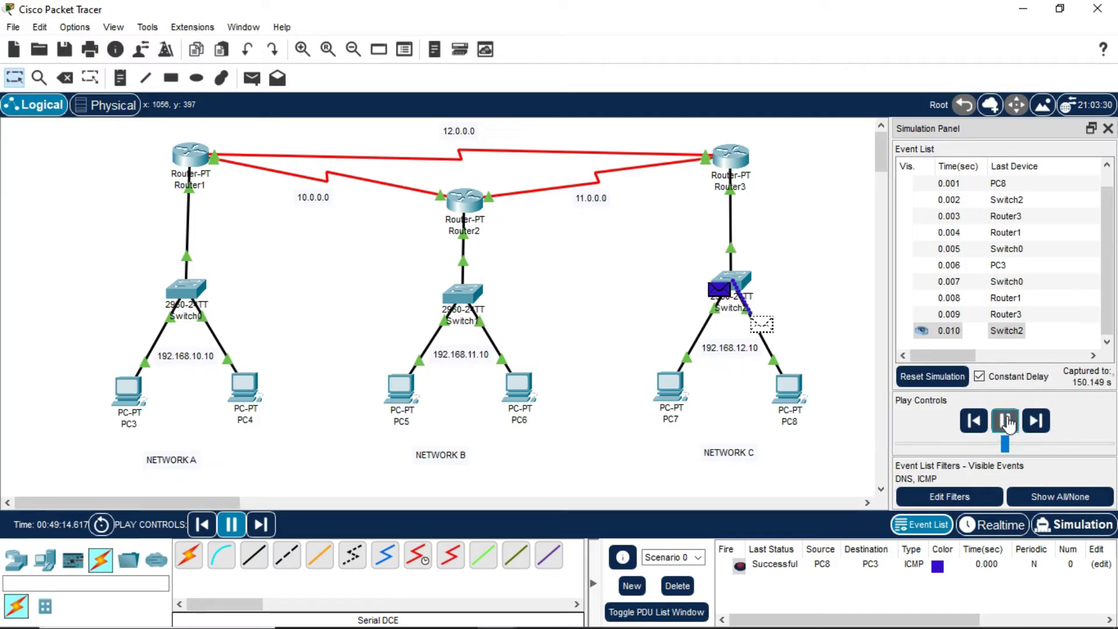
pyautogui.click(1005, 422)
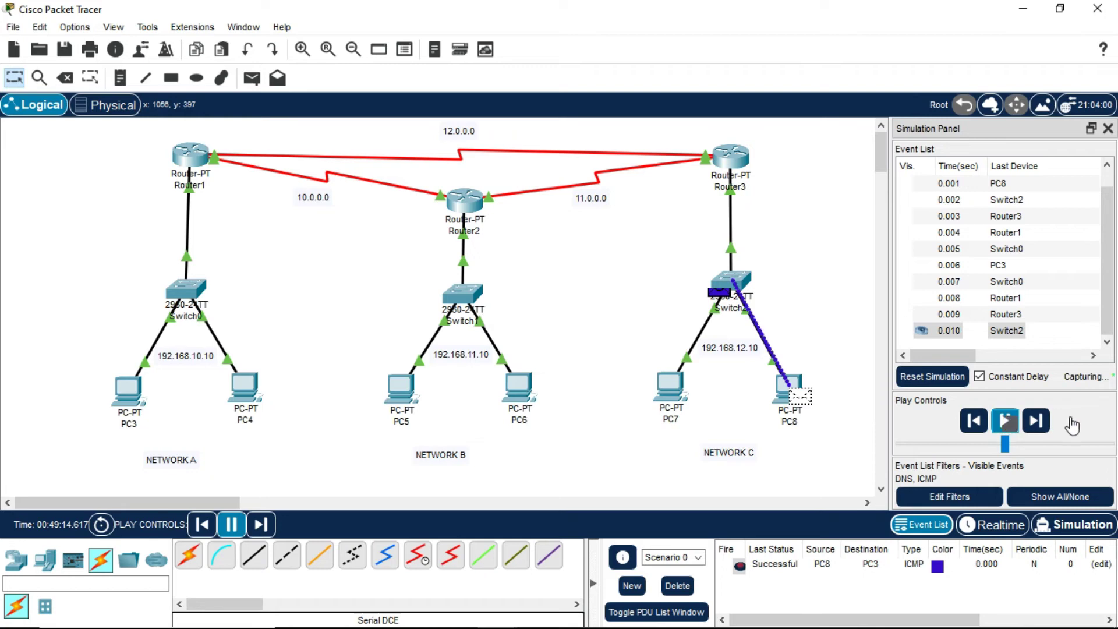
pyautogui.click(1004, 421)
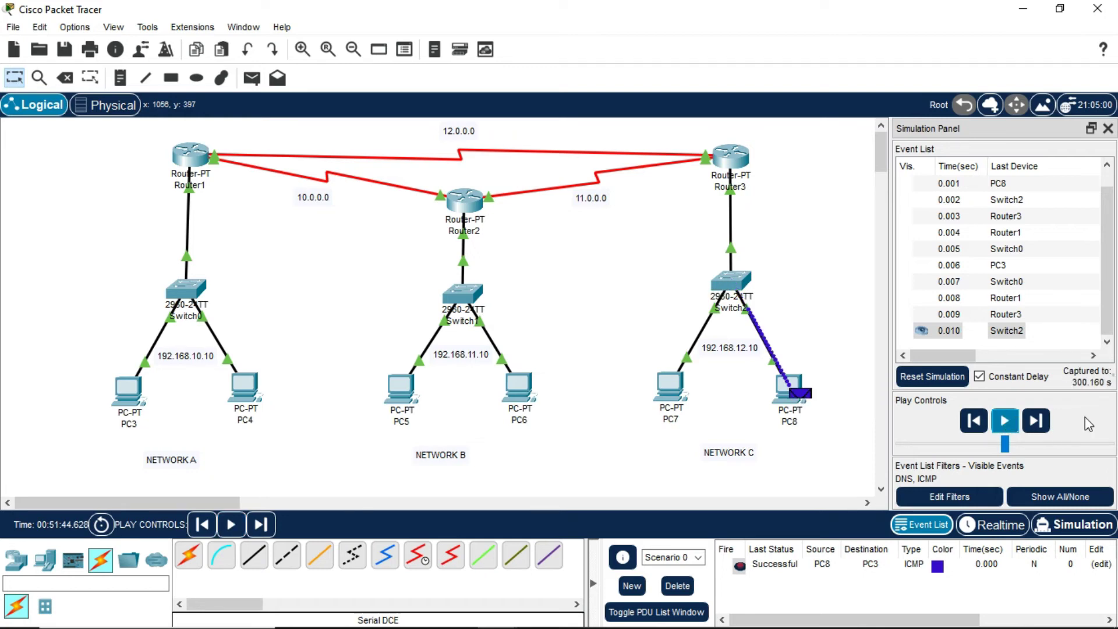